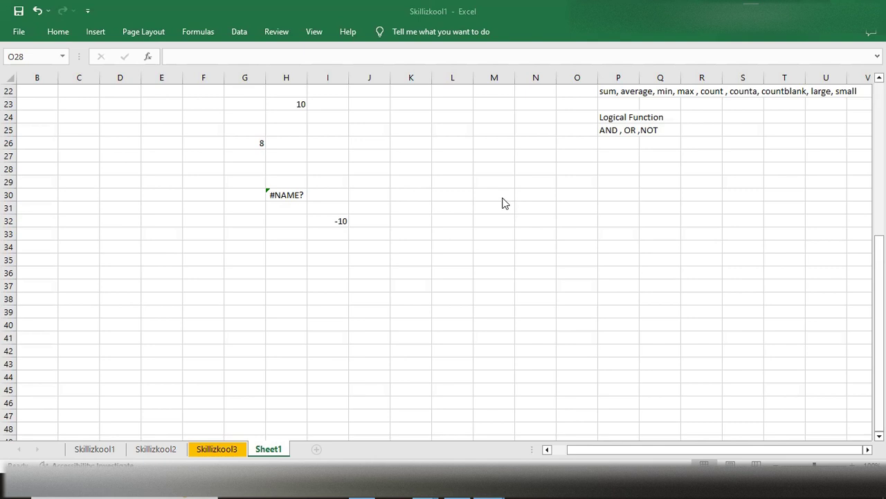
{"action": "scroll", "coordinate": [506, 214], "scroll_direction": "up", "scroll_amount": 1}
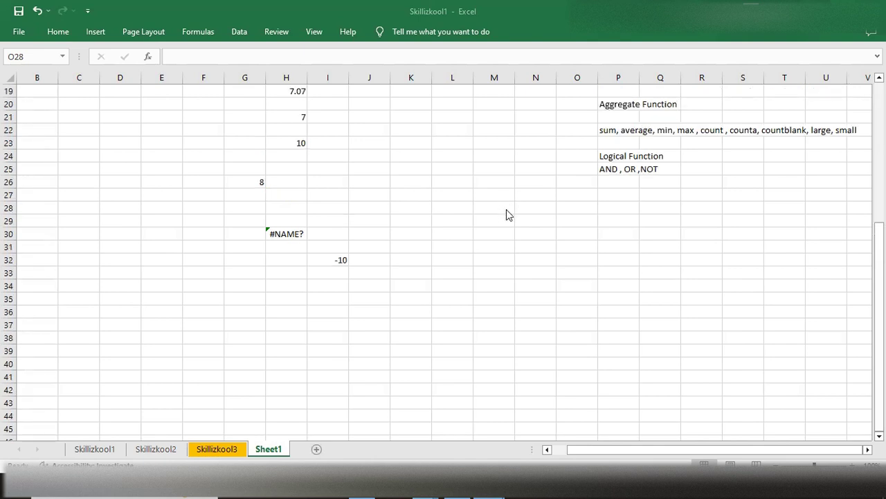
{"action": "scroll", "coordinate": [507, 210], "scroll_direction": "down", "scroll_amount": 2}
{"action": "scroll", "coordinate": [506, 210], "scroll_direction": "up", "scroll_amount": 4}
{"action": "scroll", "coordinate": [506, 209], "scroll_direction": "down", "scroll_amount": 1}
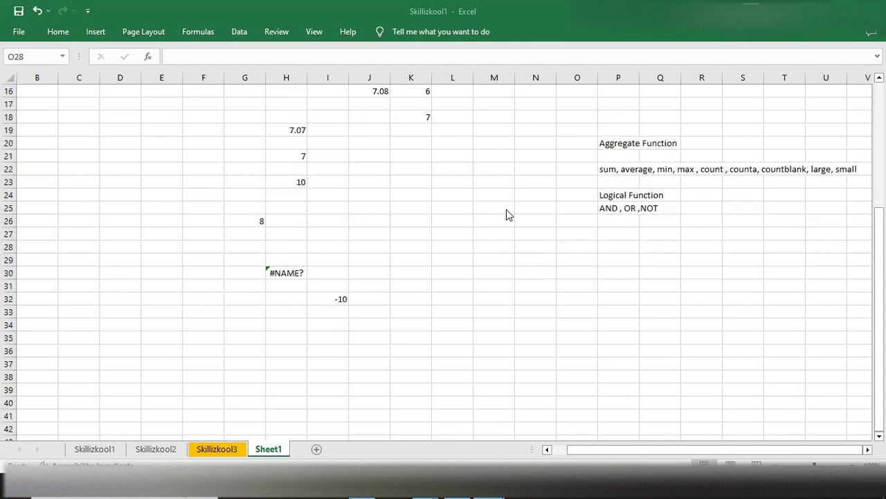
{"action": "scroll", "coordinate": [506, 215], "scroll_direction": "down", "scroll_amount": 1}
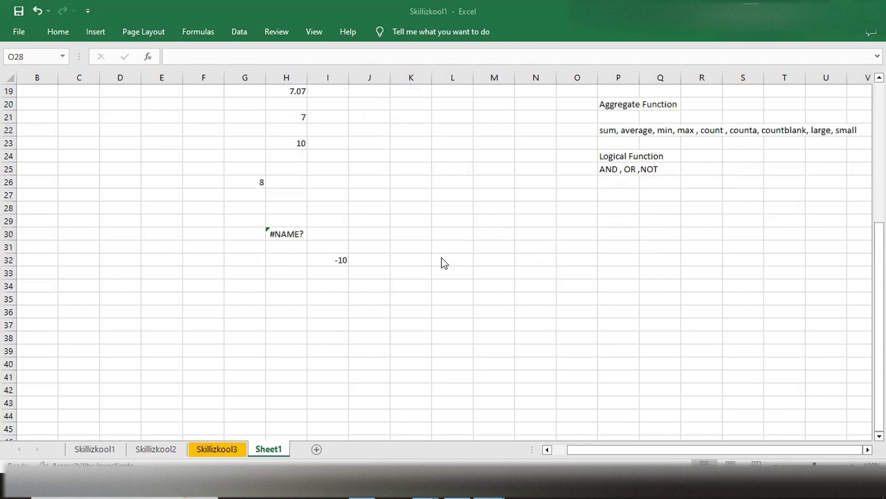
{"action": "scroll", "coordinate": [444, 262], "scroll_direction": "up", "scroll_amount": 2}
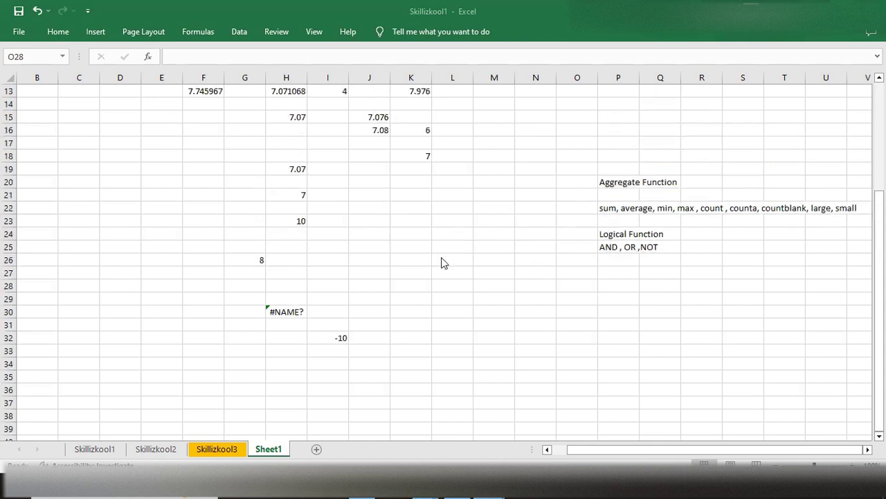
{"action": "scroll", "coordinate": [444, 263], "scroll_direction": "down", "scroll_amount": 1}
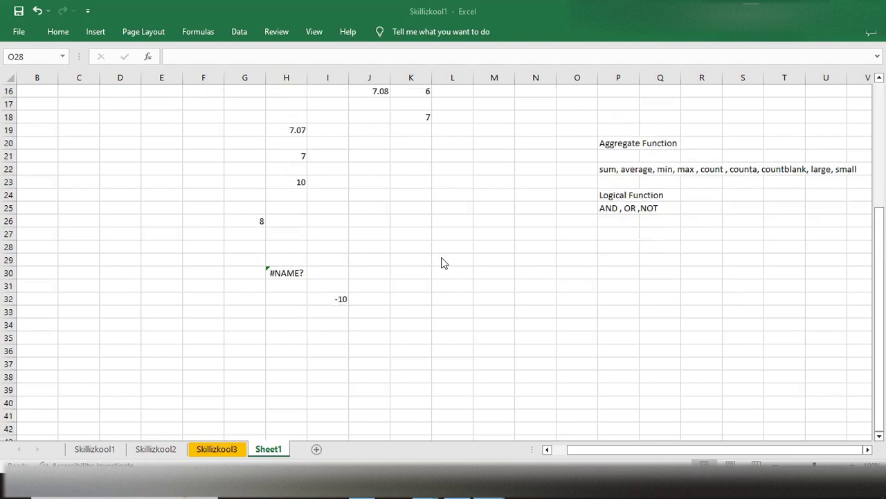
{"action": "scroll", "coordinate": [443, 263], "scroll_direction": "down", "scroll_amount": 2}
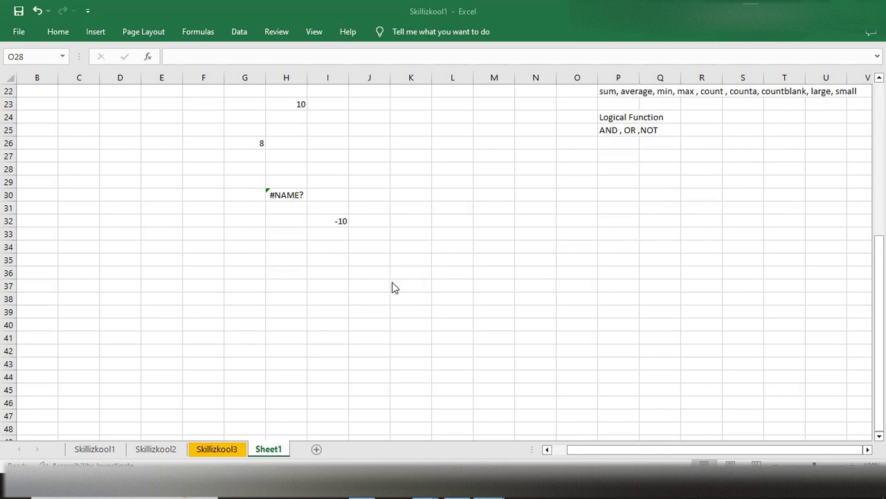
- Start a formula in cell J37 with the MROUND function
{"action": "left_click", "coordinate": [371, 284]}
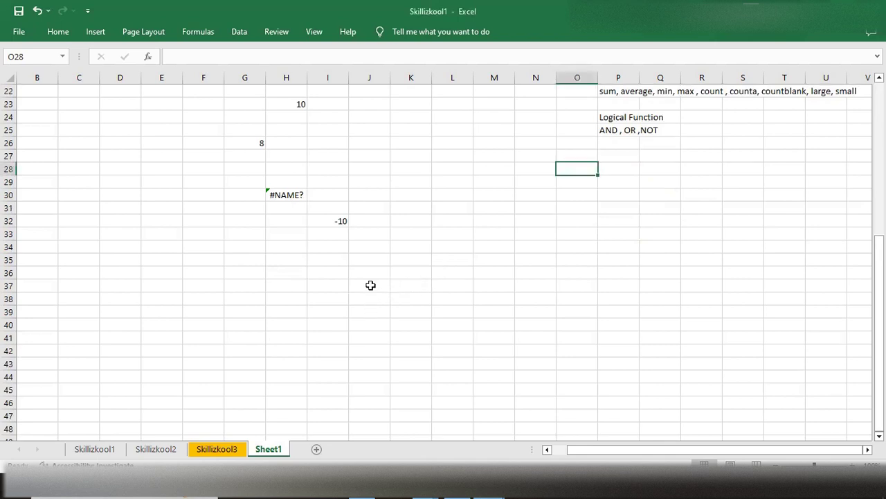
{"action": "double_click", "coordinate": [371, 284]}
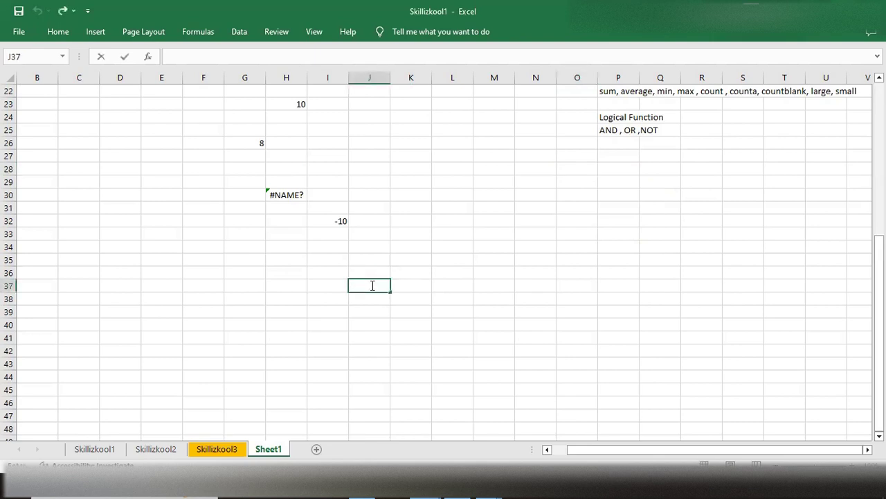
{"action": "type", "text": "=Mr"}
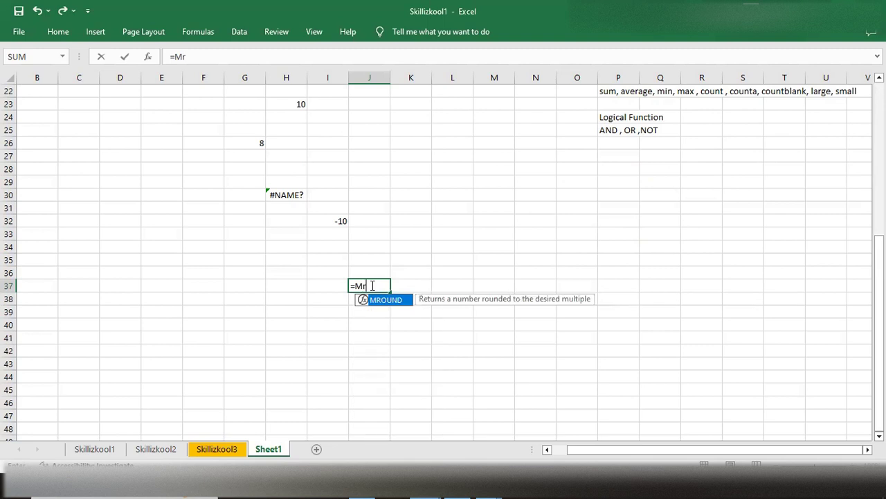
{"action": "type", "text": "p"}
{"action": "key", "text": "BackSpace"}
{"action": "type", "text": "ound"}
{"action": "key", "text": "Tab"}
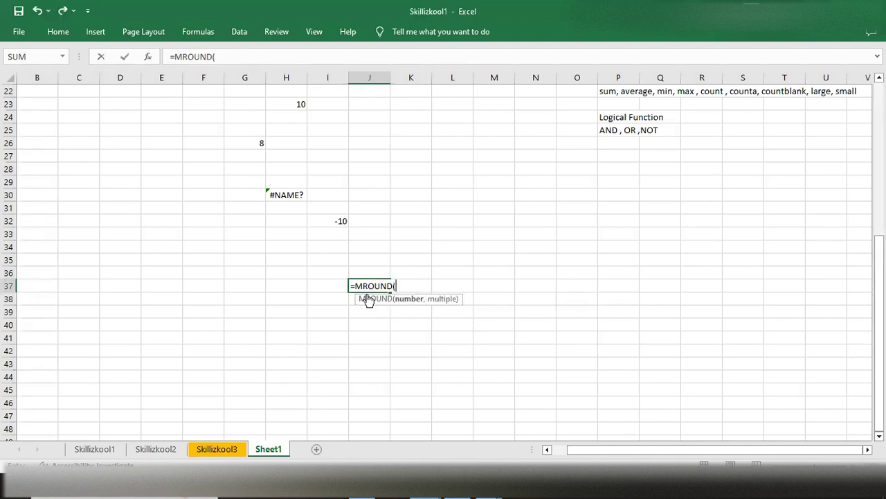
- Open the help article for MROUND and read its syntax, remarks and example formulas
{"action": "left_click", "coordinate": [380, 300]}
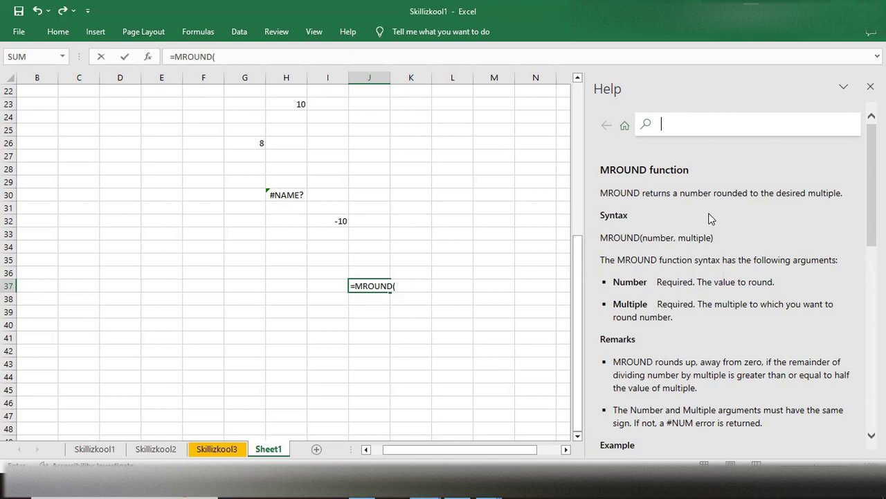
{"action": "scroll", "coordinate": [709, 219], "scroll_direction": "down", "scroll_amount": 4}
{"action": "scroll", "coordinate": [710, 215], "scroll_direction": "up", "scroll_amount": 2}
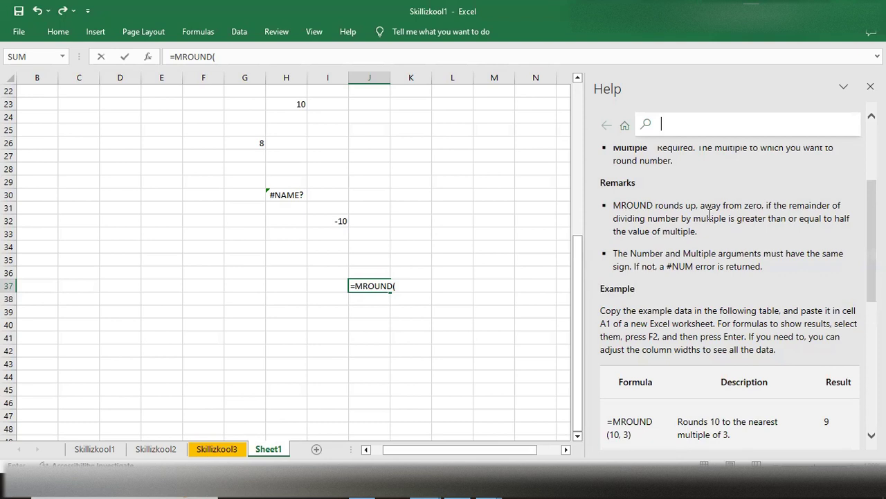
{"action": "scroll", "coordinate": [709, 215], "scroll_direction": "up", "scroll_amount": 3}
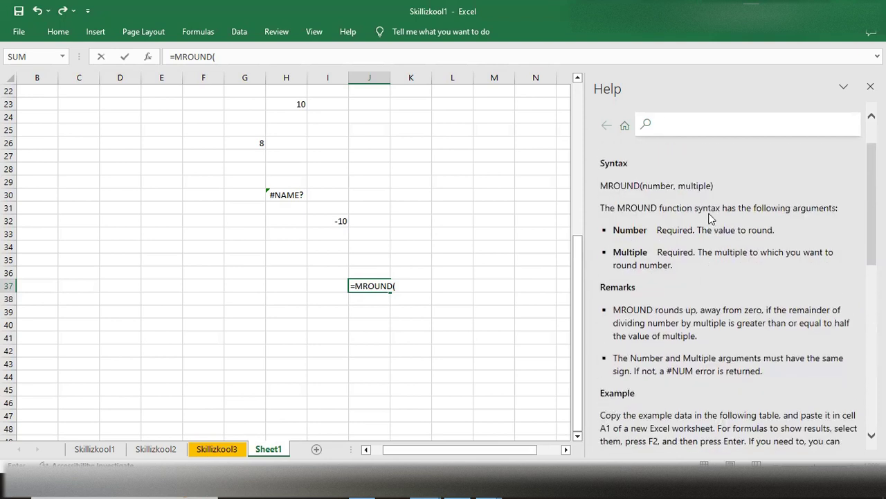
{"action": "scroll", "coordinate": [710, 218], "scroll_direction": "down", "scroll_amount": 1}
{"action": "scroll", "coordinate": [711, 218], "scroll_direction": "down", "scroll_amount": 1}
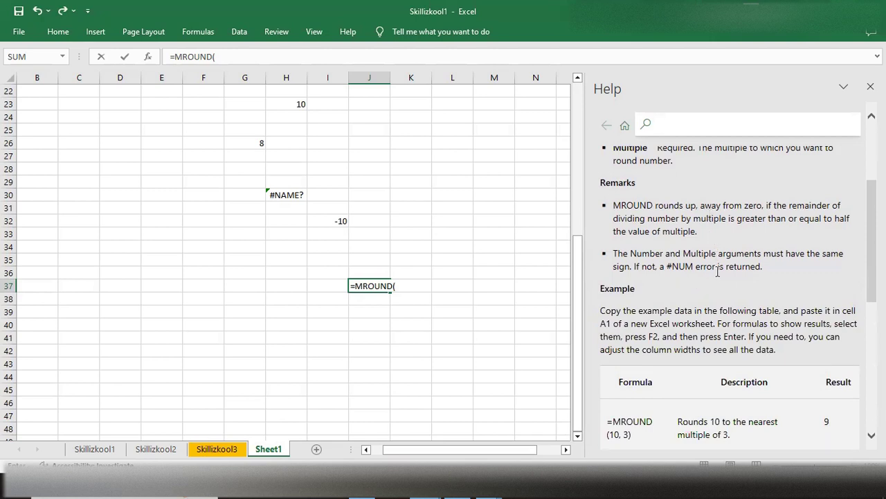
{"action": "scroll", "coordinate": [720, 271], "scroll_direction": "down", "scroll_amount": 1}
{"action": "scroll", "coordinate": [720, 272], "scroll_direction": "down", "scroll_amount": 1}
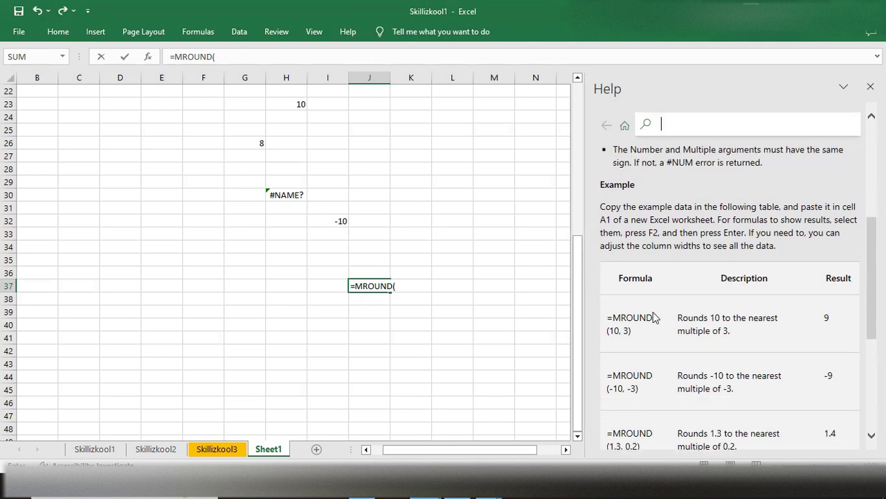
{"action": "scroll", "coordinate": [649, 297], "scroll_direction": "down", "scroll_amount": 1}
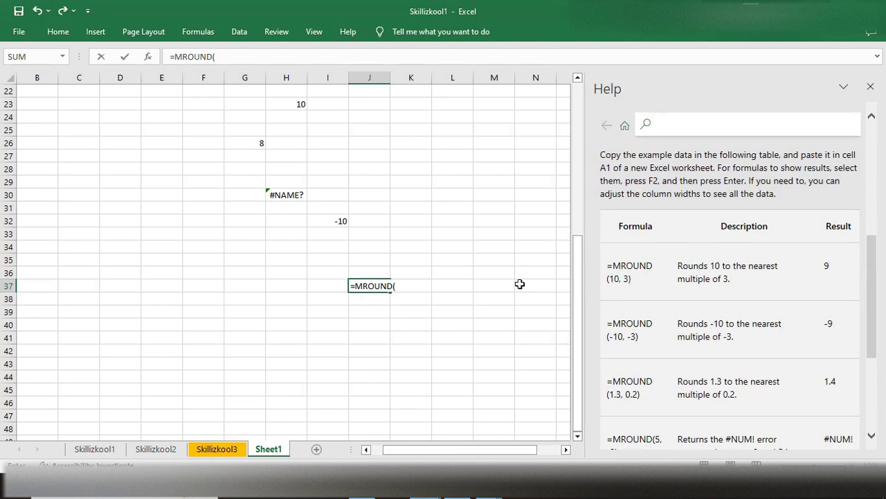
- Complete the MROUND formula in J37 with number 10 and multiple 3, and enter it
{"action": "left_click", "coordinate": [422, 288]}
{"action": "type", "text": "10,3"}
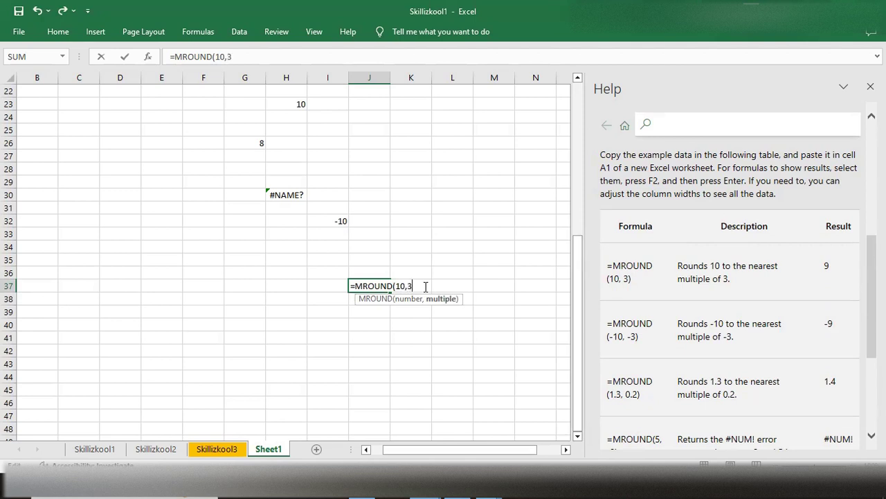
{"action": "type", "text": ")"}
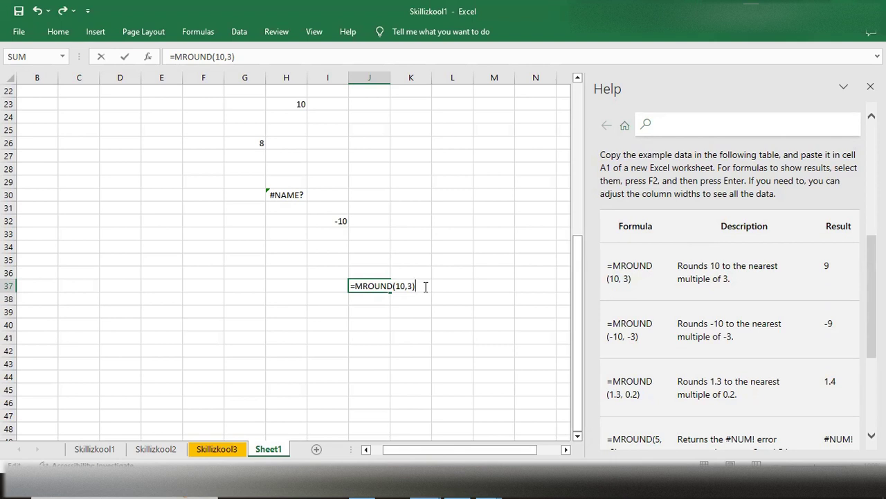
{"action": "key", "text": "Return"}
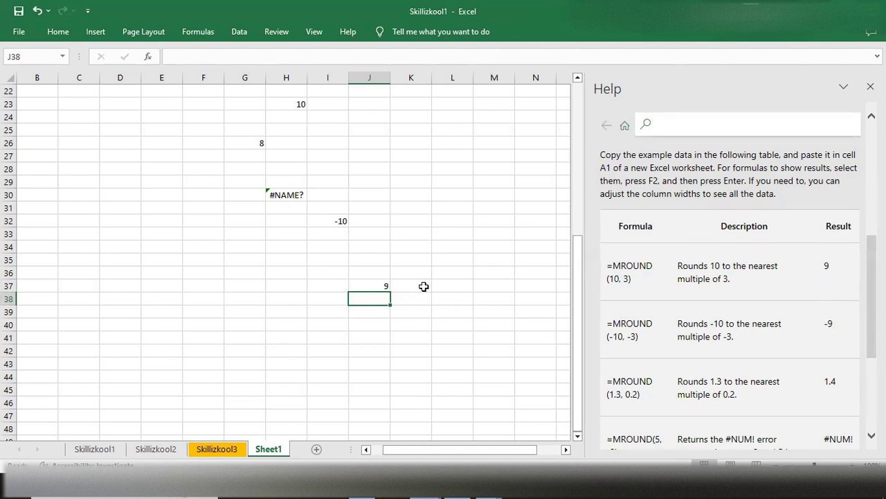
- Enter the formula =MROUND(-10,-3) in cell J38
{"action": "type", "text": "=mr"}
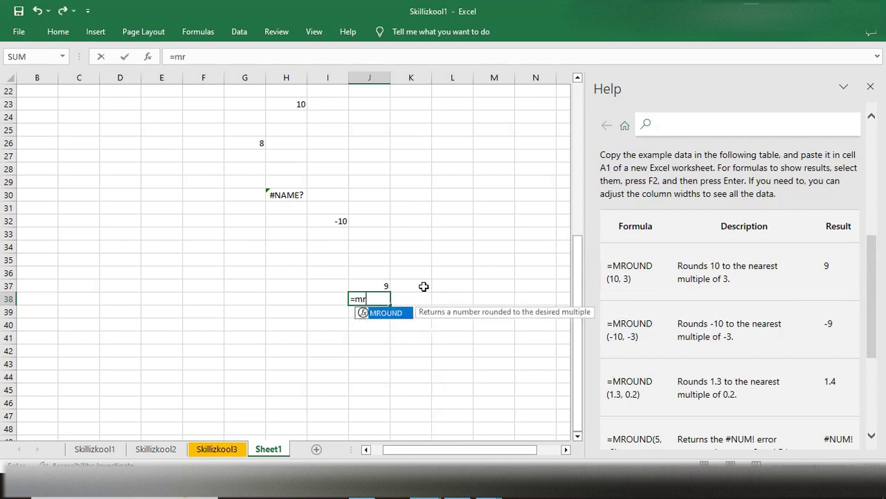
{"action": "key", "text": "Tab"}
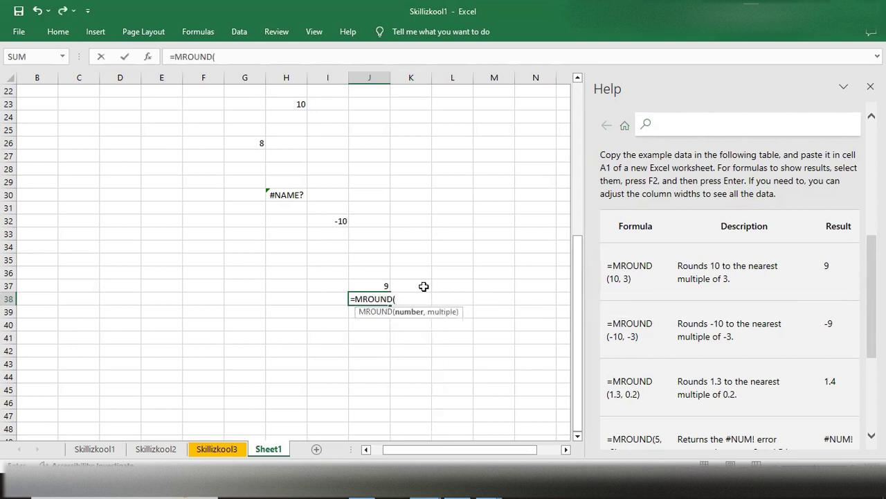
{"action": "type", "text": "-10,-3)"}
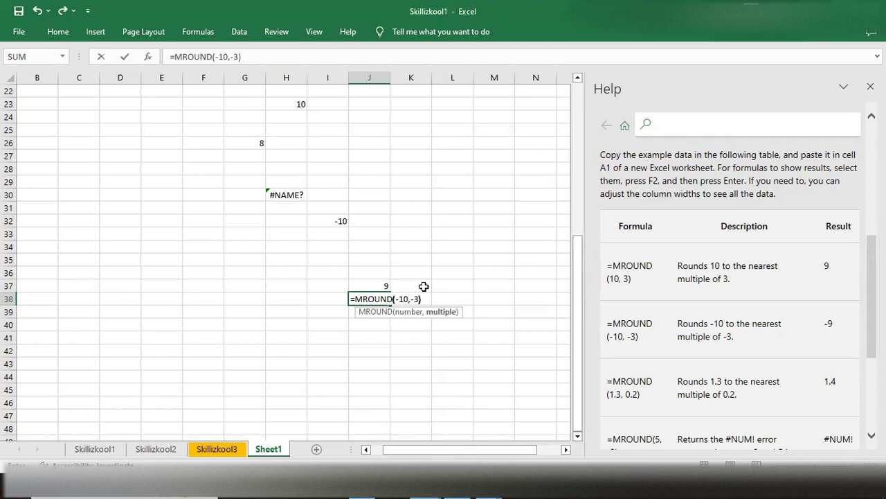
{"action": "key", "text": "Return"}
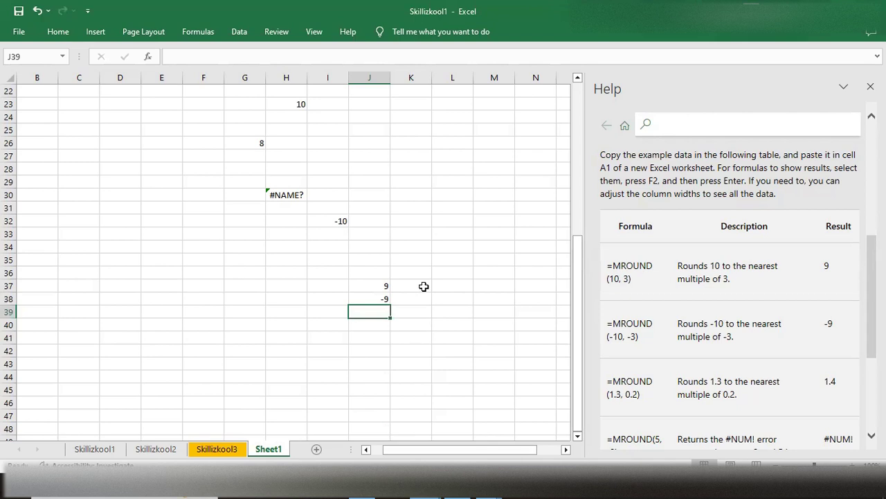
- Enter the formula =MROUND(100,20) in cell K36
{"action": "left_click", "coordinate": [422, 273]}
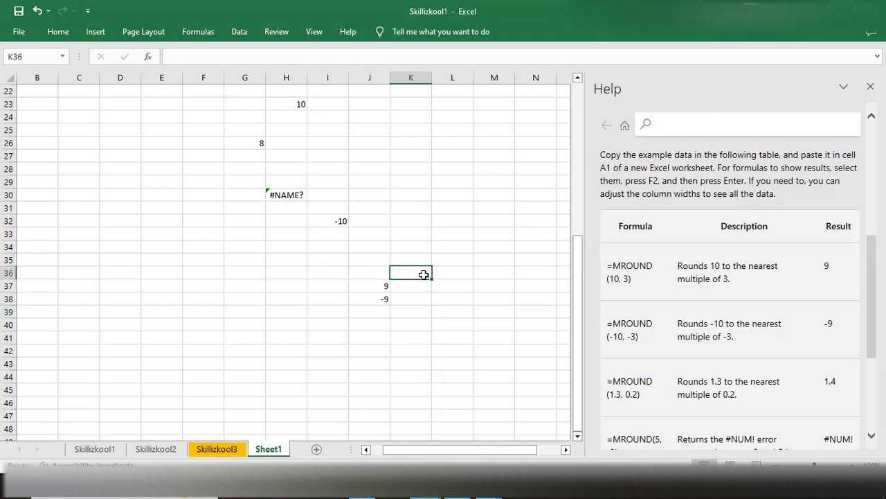
{"action": "type", "text": "="}
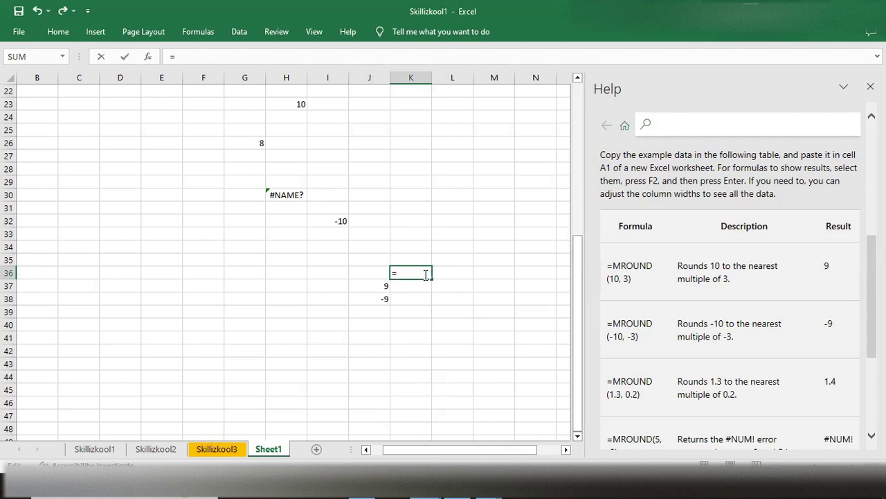
{"action": "type", "text": "MR"}
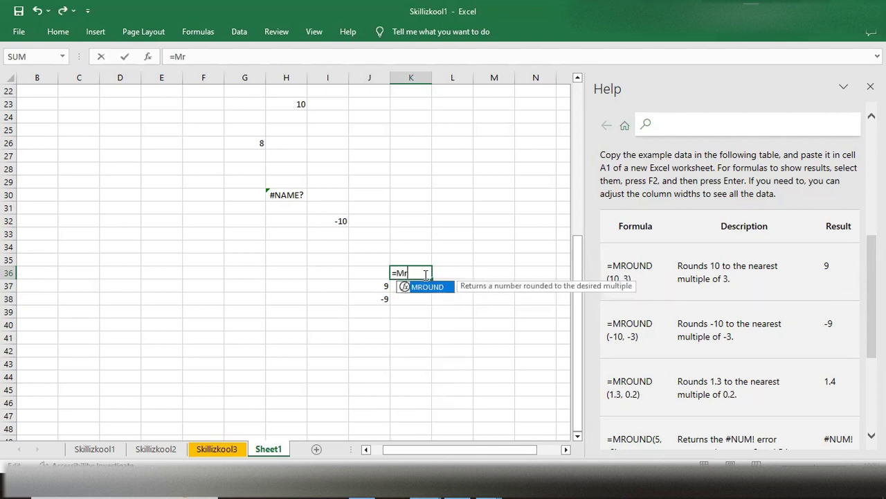
{"action": "key", "text": "Tab"}
{"action": "type", "text": "1"}
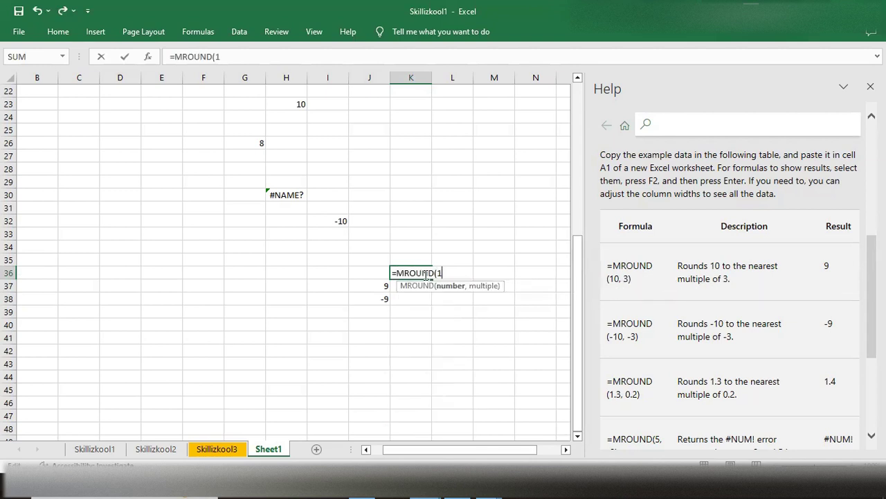
{"action": "type", "text": "00,20)"}
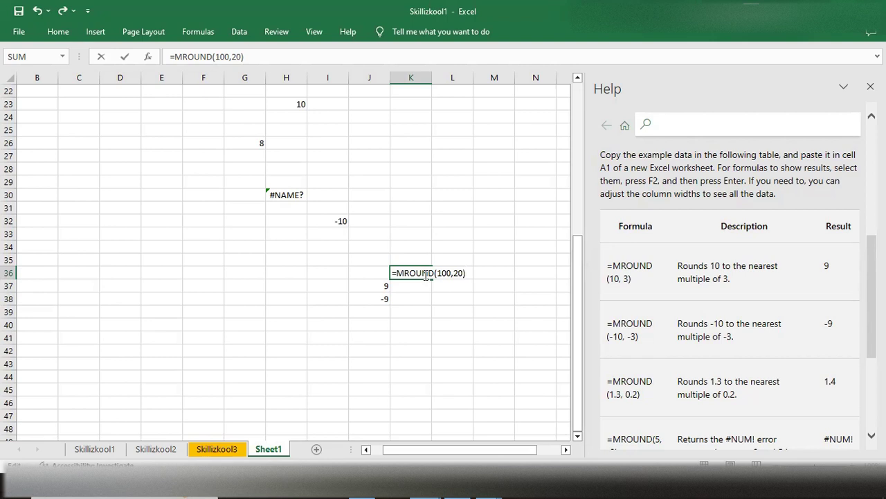
{"action": "key", "text": "Return"}
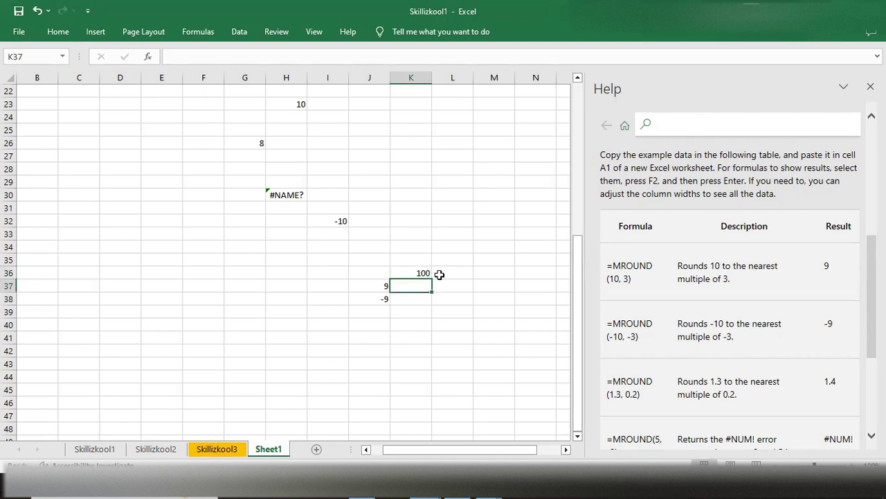
- Enter the formula =MROUND(100,30) in cell K37
{"action": "left_click", "coordinate": [417, 274]}
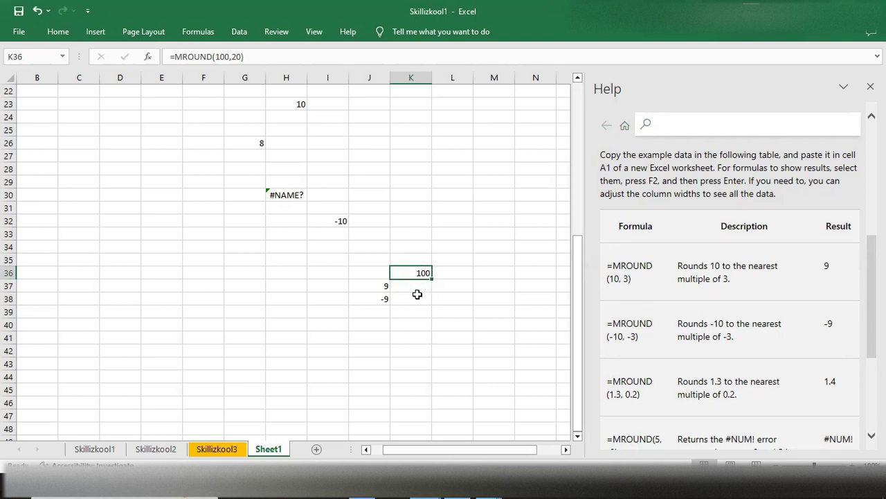
{"action": "left_click", "coordinate": [419, 289]}
{"action": "double_click", "coordinate": [417, 287]}
{"action": "type", "text": "="}
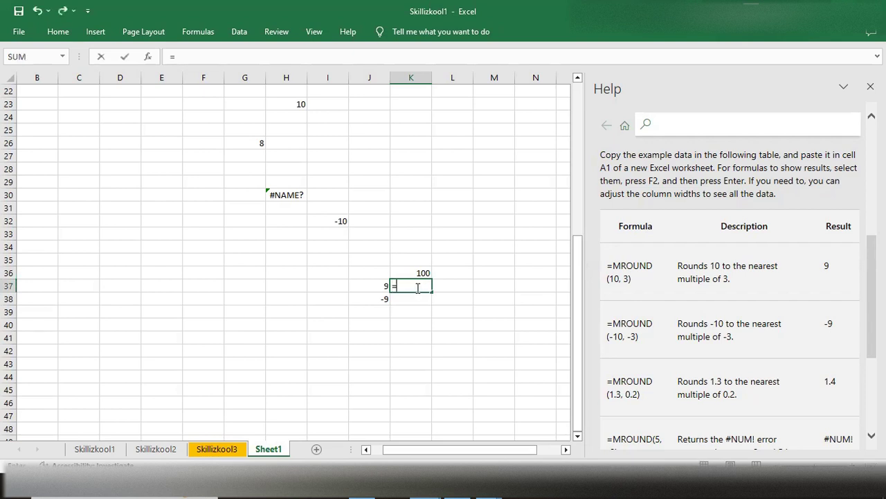
{"action": "type", "text": "mrounf"}
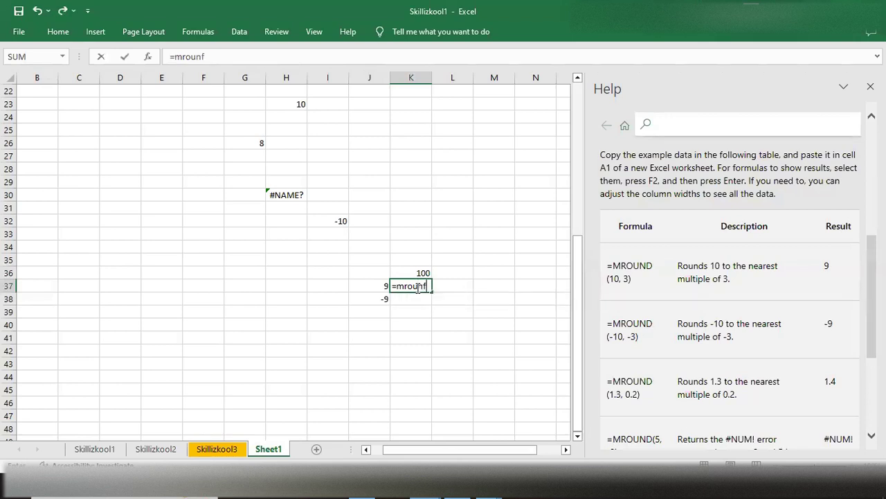
{"action": "key", "text": "BackSpace"}
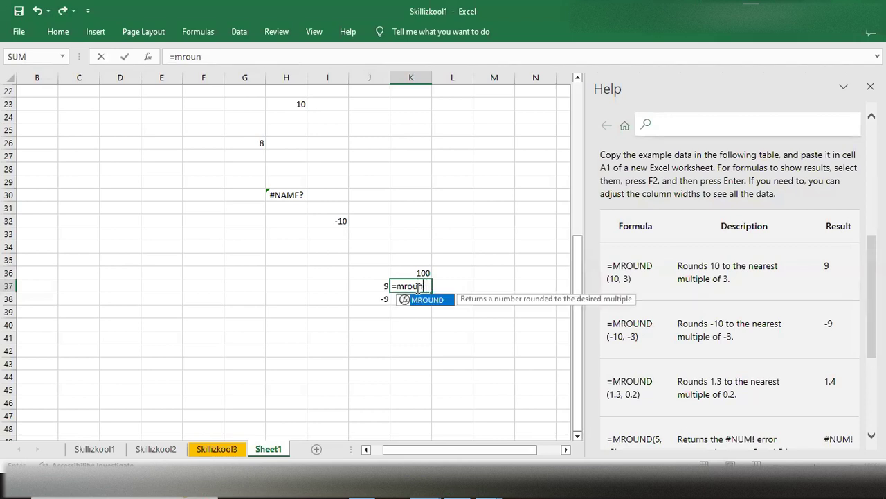
{"action": "type", "text": "d"}
{"action": "key", "text": "Tab"}
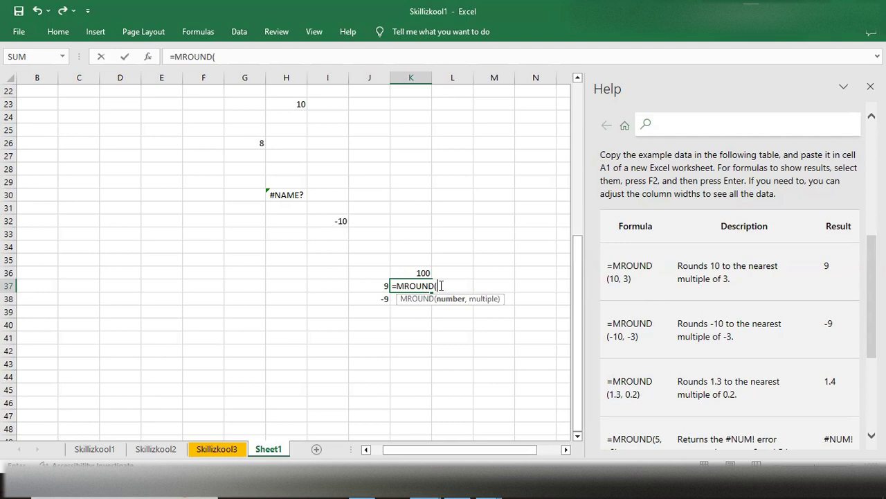
{"action": "type", "text": "100,"}
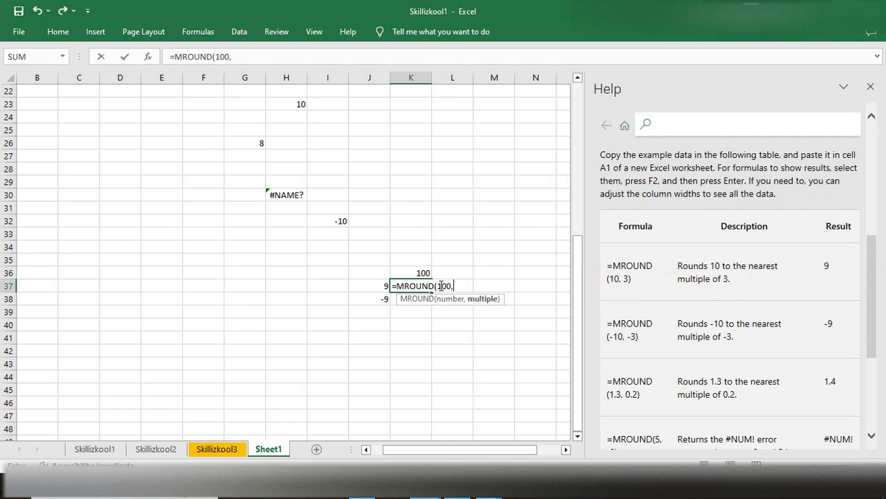
{"action": "type", "text": "30)"}
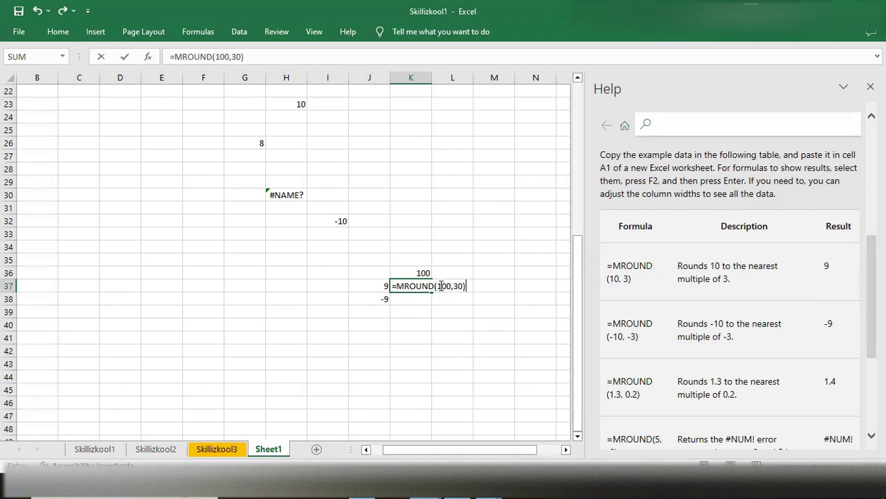
{"action": "key", "text": "Return"}
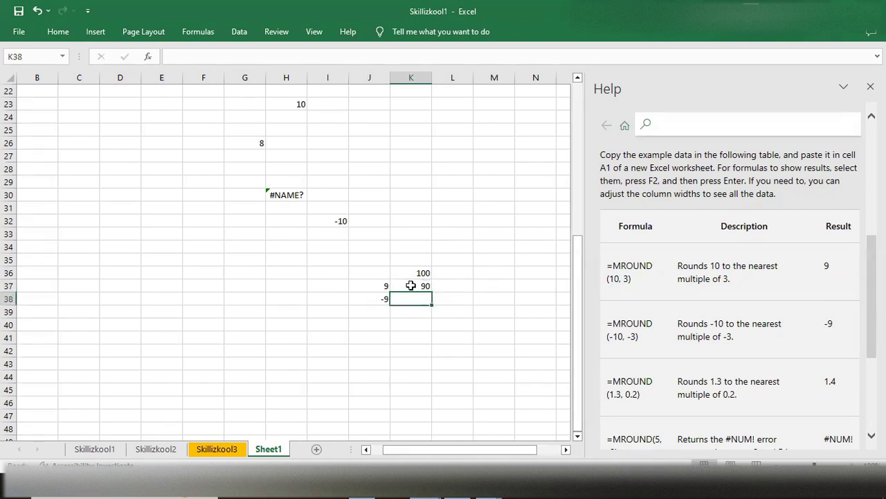
- Review the formula in K37 and reread the syntax, remarks and examples in the MROUND help article
{"action": "left_click", "coordinate": [411, 285]}
{"action": "scroll", "coordinate": [538, 311], "scroll_direction": "up", "scroll_amount": 2}
{"action": "scroll", "coordinate": [637, 305], "scroll_direction": "up", "scroll_amount": 5}
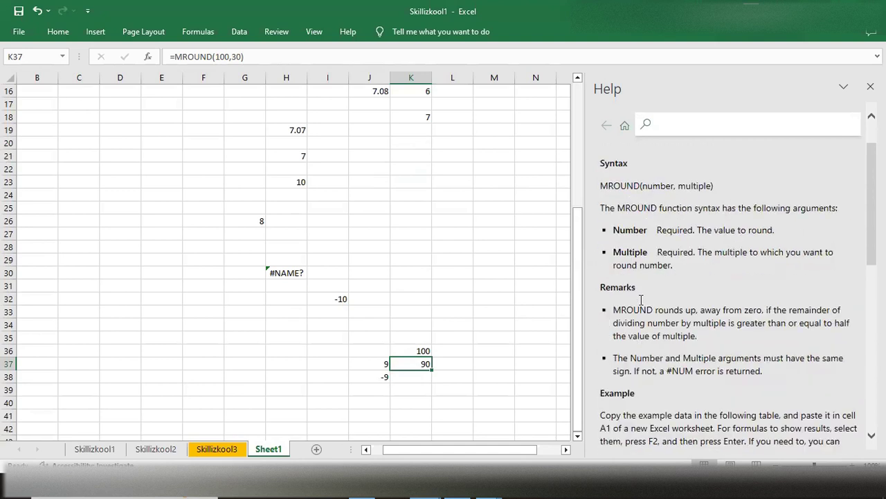
{"action": "scroll", "coordinate": [679, 267], "scroll_direction": "down", "scroll_amount": 2}
{"action": "scroll", "coordinate": [679, 267], "scroll_direction": "down", "scroll_amount": 1}
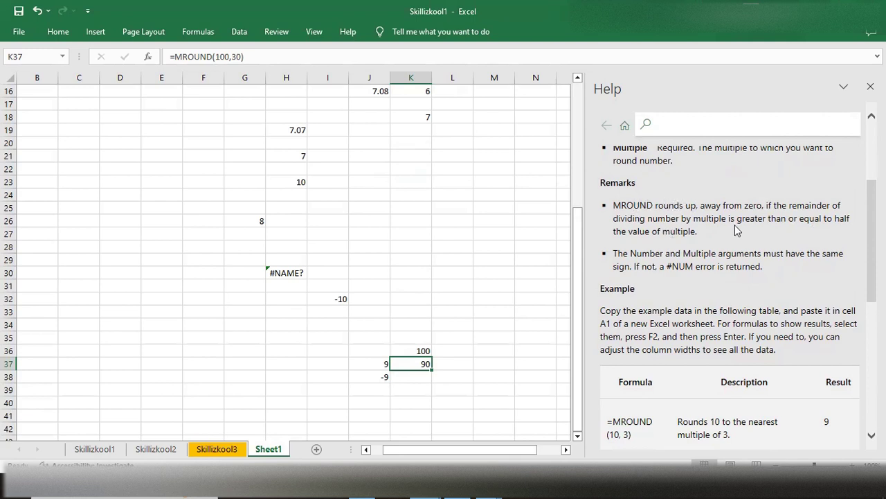
{"action": "scroll", "coordinate": [626, 291], "scroll_direction": "down", "scroll_amount": 3}
{"action": "scroll", "coordinate": [640, 311], "scroll_direction": "down", "scroll_amount": 3}
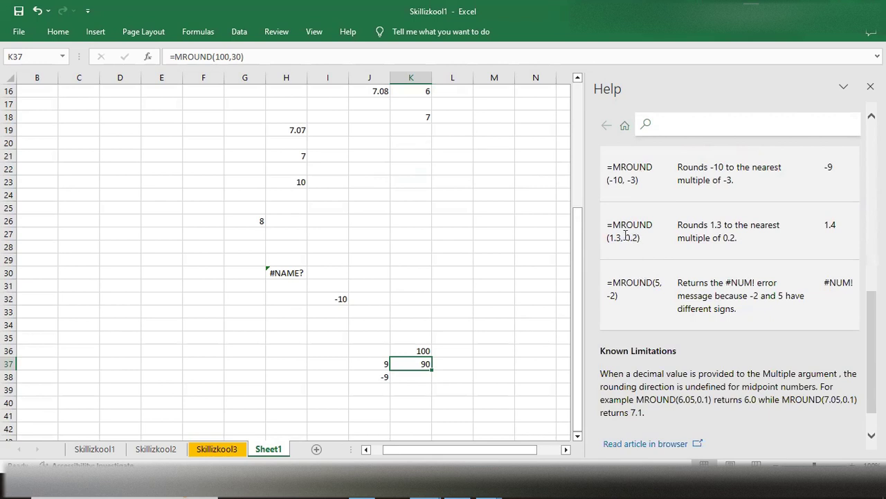
- Enter the help article's decimal example =MROUND(1.3,0.2) in cell K33, rechecking the rounding remarks
{"action": "double_click", "coordinate": [423, 310]}
{"action": "type", "text": "="}
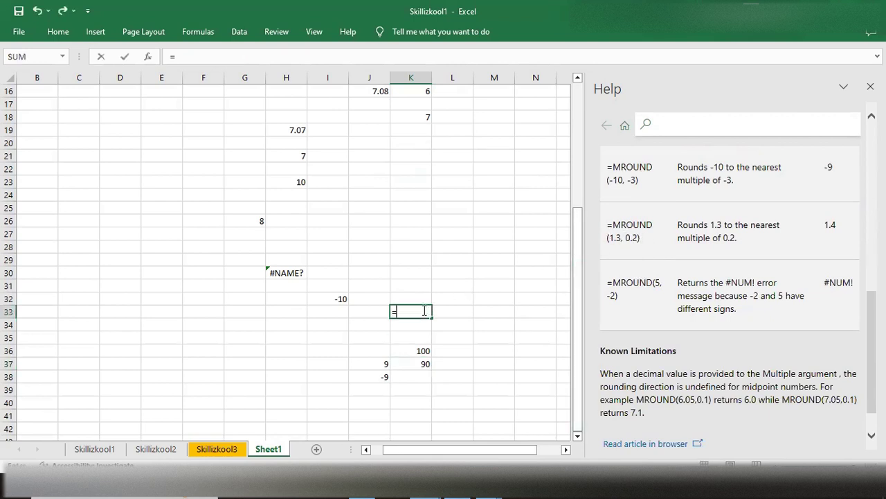
{"action": "type", "text": "mround"}
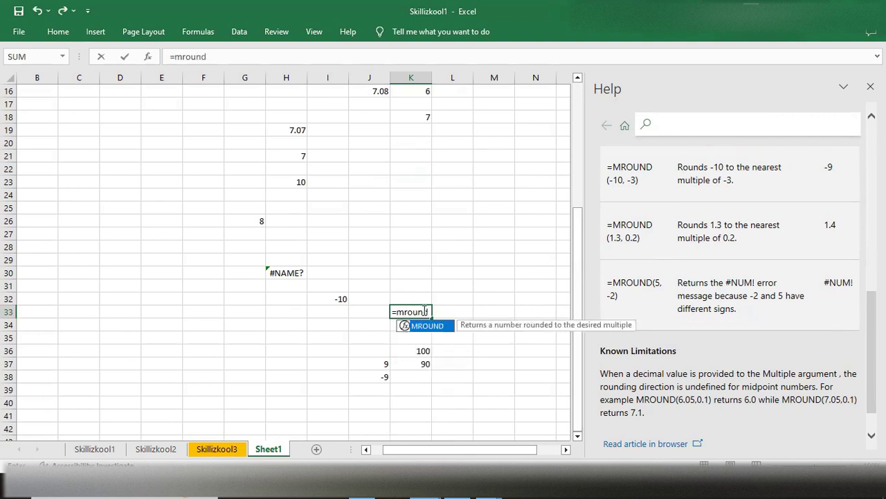
{"action": "key", "text": "Tab"}
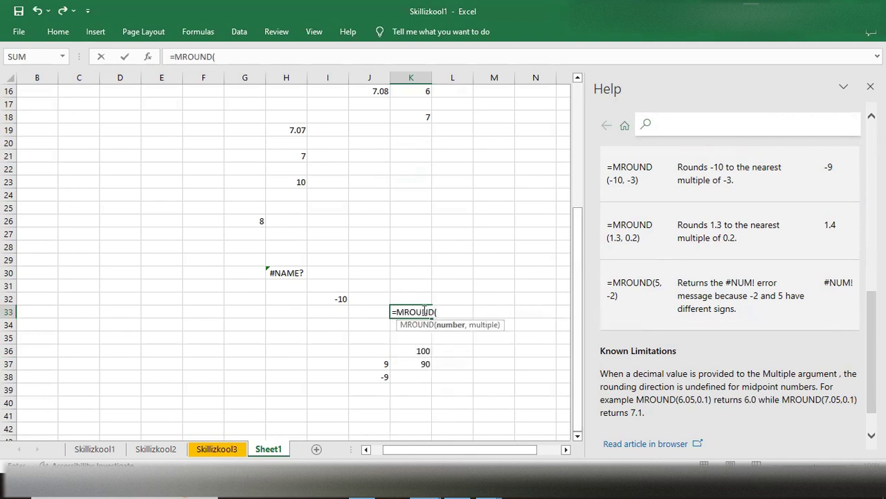
{"action": "type", "text": "1.3,"}
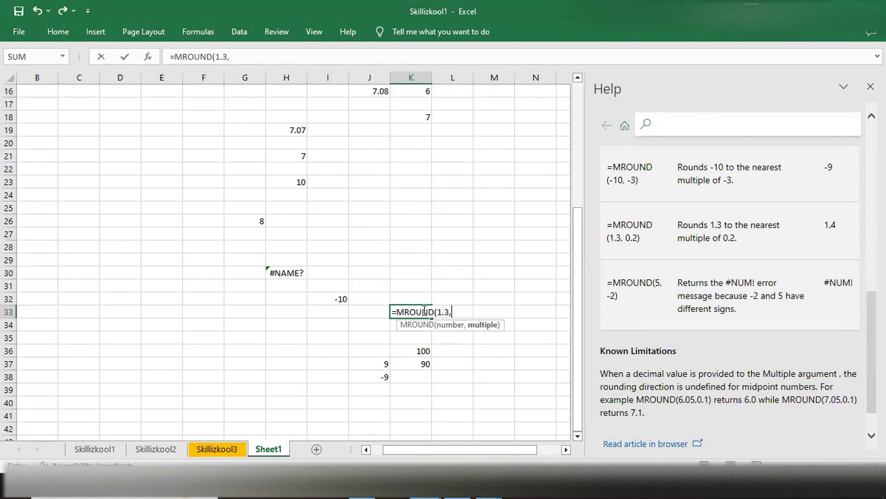
{"action": "type", "text": "0.2)"}
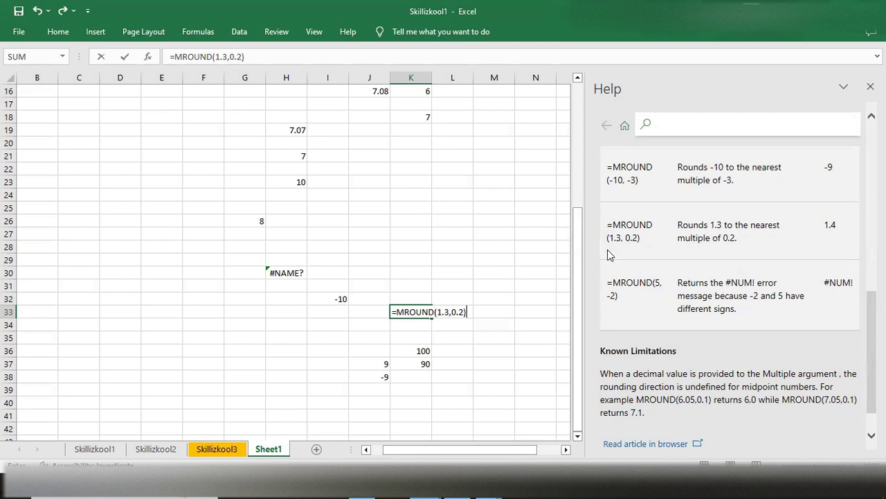
{"action": "scroll", "coordinate": [667, 245], "scroll_direction": "up", "scroll_amount": 4}
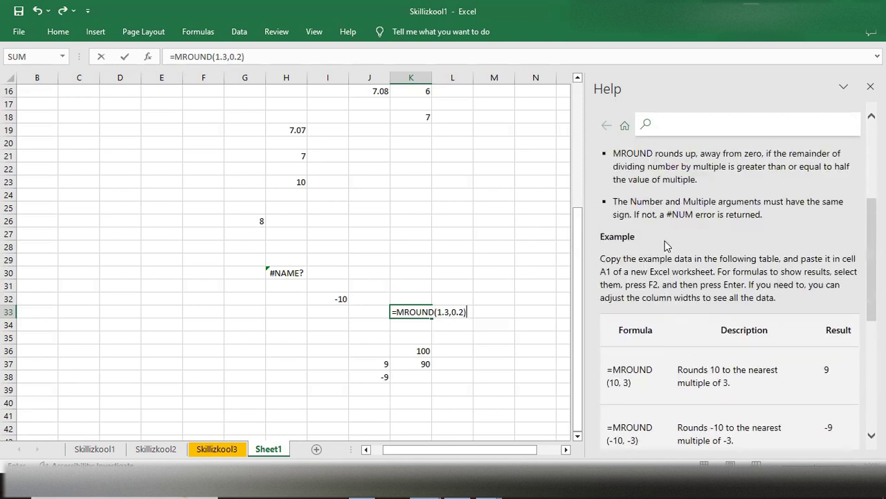
{"action": "scroll", "coordinate": [666, 245], "scroll_direction": "up", "scroll_amount": 1}
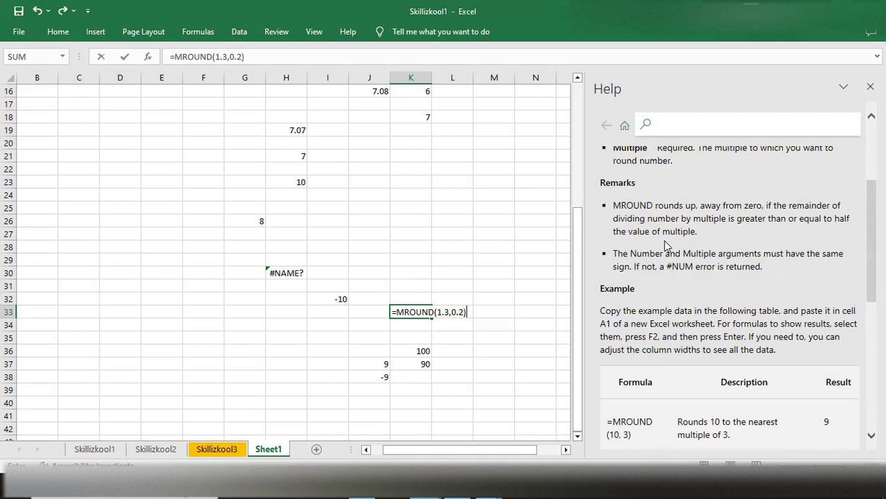
{"action": "scroll", "coordinate": [666, 248], "scroll_direction": "down", "scroll_amount": 2}
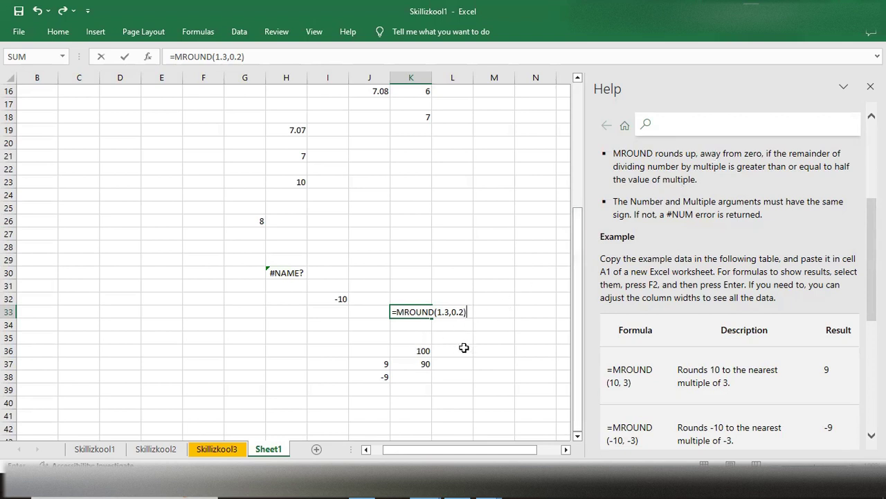
{"action": "key", "text": "Return"}
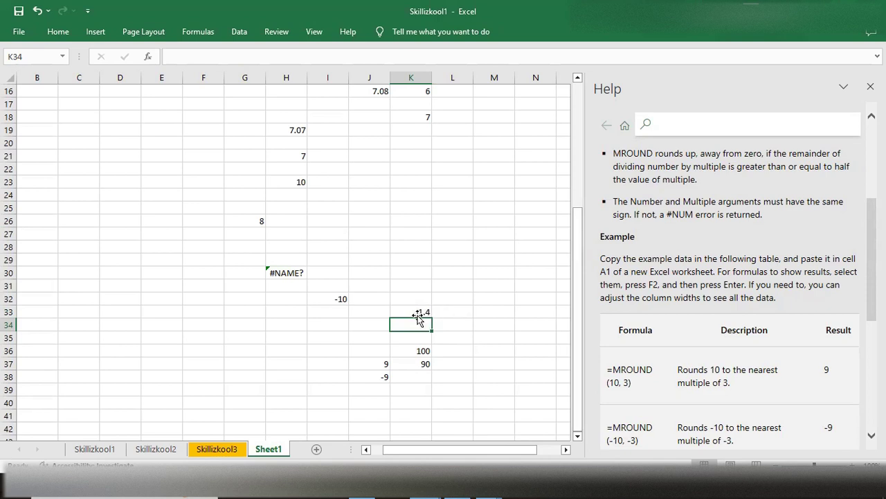
{"action": "left_click", "coordinate": [416, 313]}
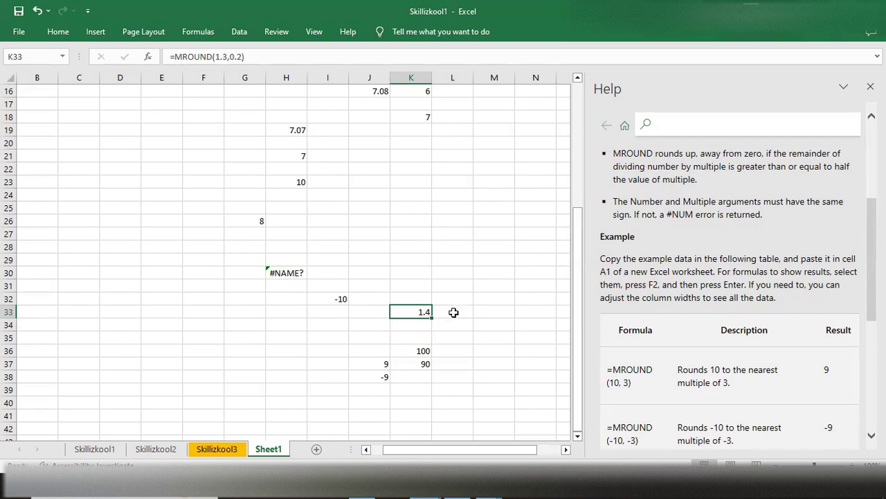
- Enter the formula =MROUND(13,2) in cell L30
{"action": "left_click", "coordinate": [458, 278]}
{"action": "double_click", "coordinate": [458, 273]}
{"action": "type", "text": "=m"}
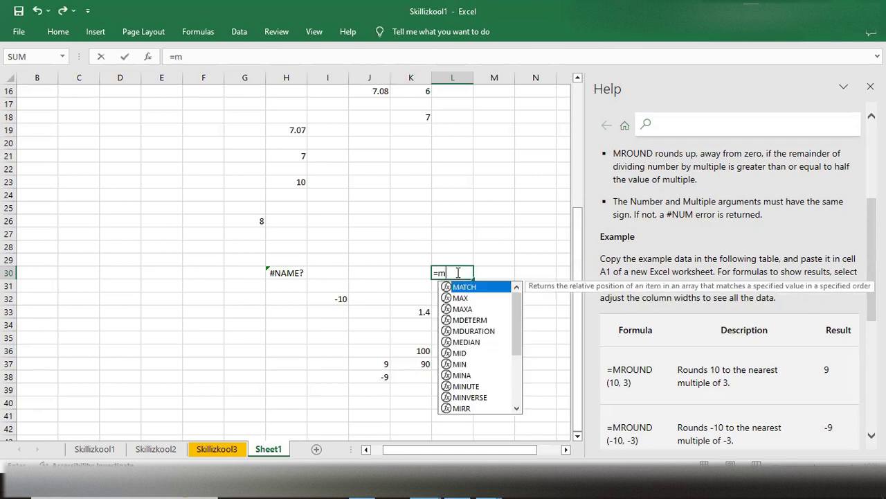
{"action": "type", "text": "round"}
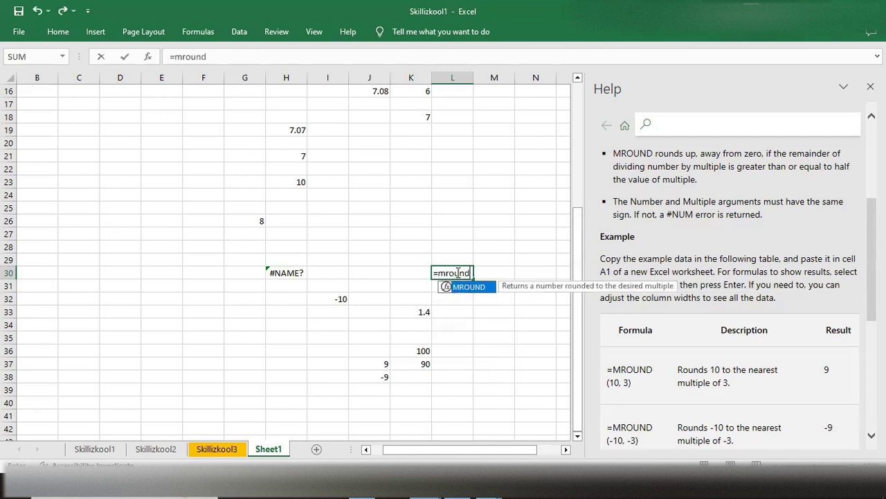
{"action": "key", "text": "Tab"}
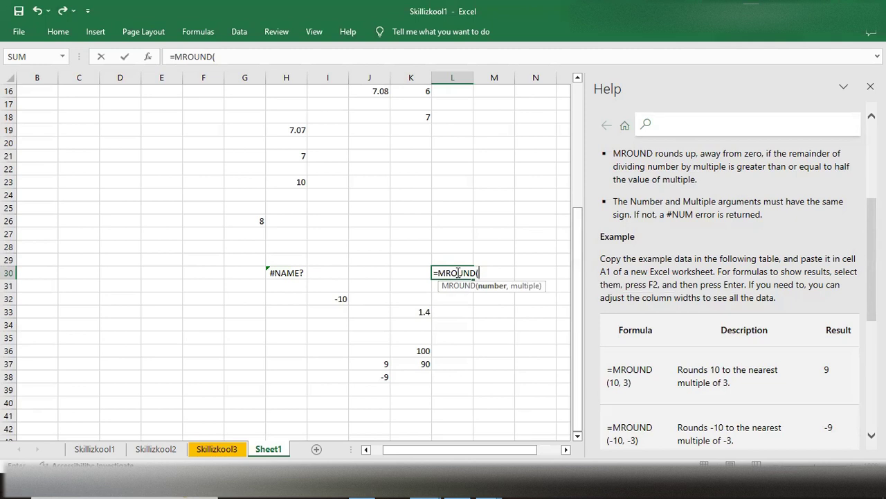
{"action": "scroll", "coordinate": [631, 363], "scroll_direction": "down", "scroll_amount": 3}
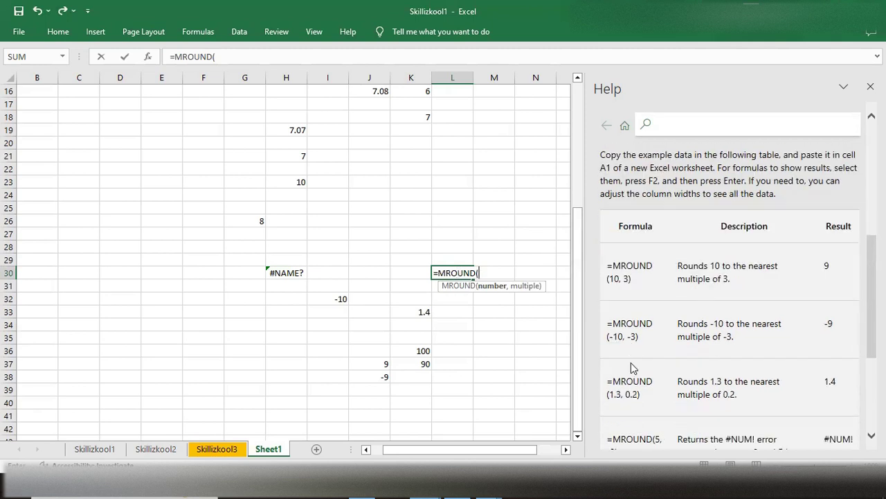
{"action": "type", "text": "13,2)"}
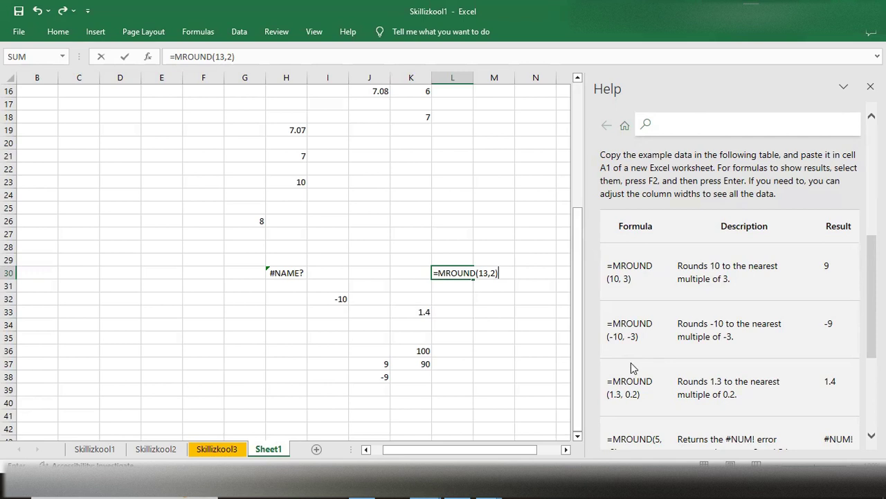
{"action": "key", "text": "Return"}
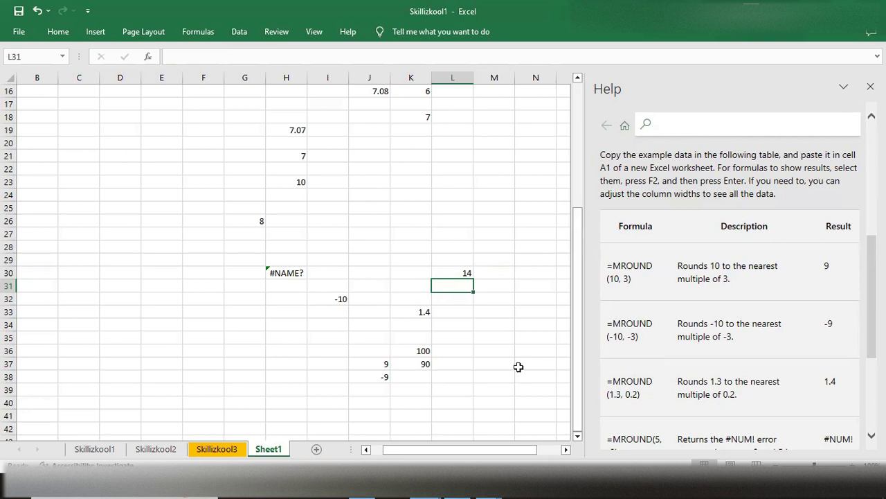
- Examine the formula in L30 against the help article's remarks, the remaining examples and the known limitations
{"action": "scroll", "coordinate": [520, 367], "scroll_direction": "up", "scroll_amount": 2}
{"action": "left_click", "coordinate": [457, 314]}
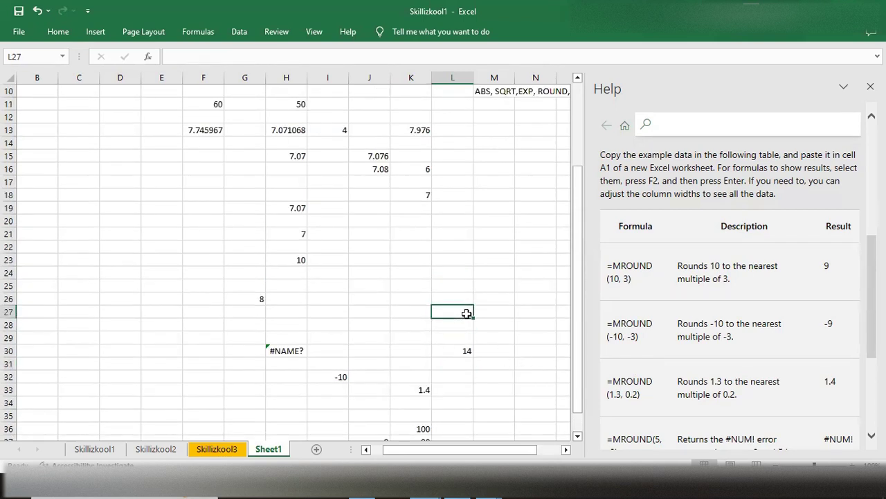
{"action": "scroll", "coordinate": [640, 326], "scroll_direction": "up", "scroll_amount": 3}
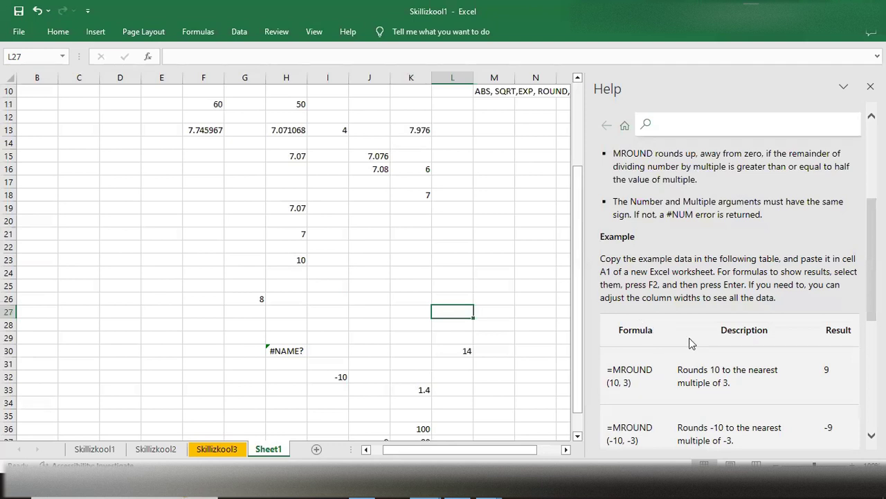
{"action": "scroll", "coordinate": [652, 389], "scroll_direction": "down", "scroll_amount": 3}
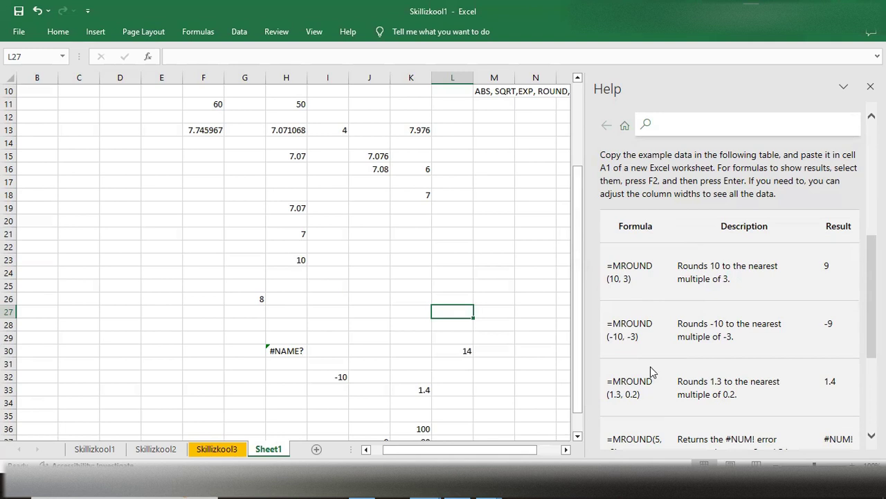
{"action": "left_click", "coordinate": [461, 353]}
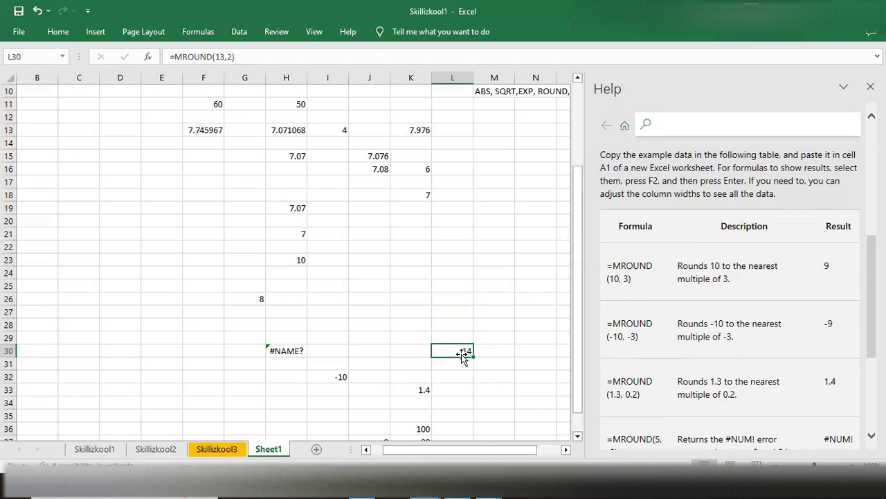
{"action": "double_click", "coordinate": [453, 350]}
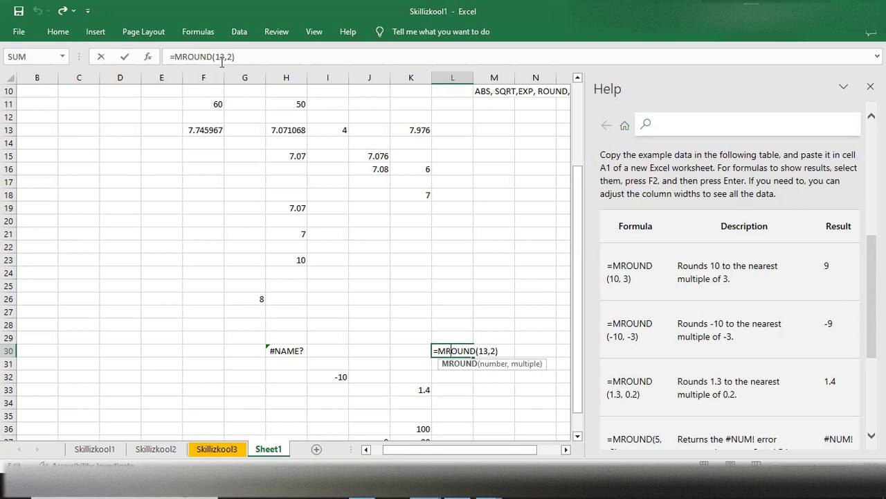
{"action": "scroll", "coordinate": [736, 324], "scroll_direction": "down", "scroll_amount": 4}
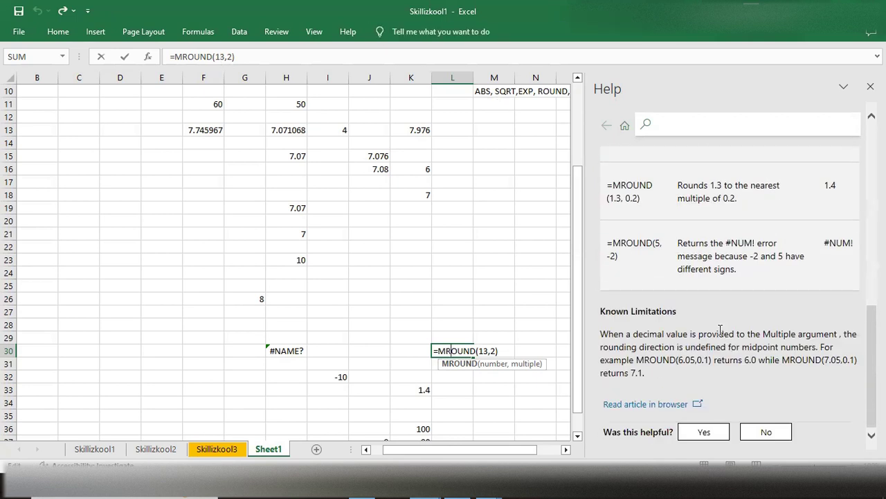
{"action": "scroll", "coordinate": [724, 329], "scroll_direction": "up", "scroll_amount": 4}
{"action": "scroll", "coordinate": [713, 319], "scroll_direction": "down", "scroll_amount": 2}
{"action": "scroll", "coordinate": [713, 320], "scroll_direction": "down", "scroll_amount": 2}
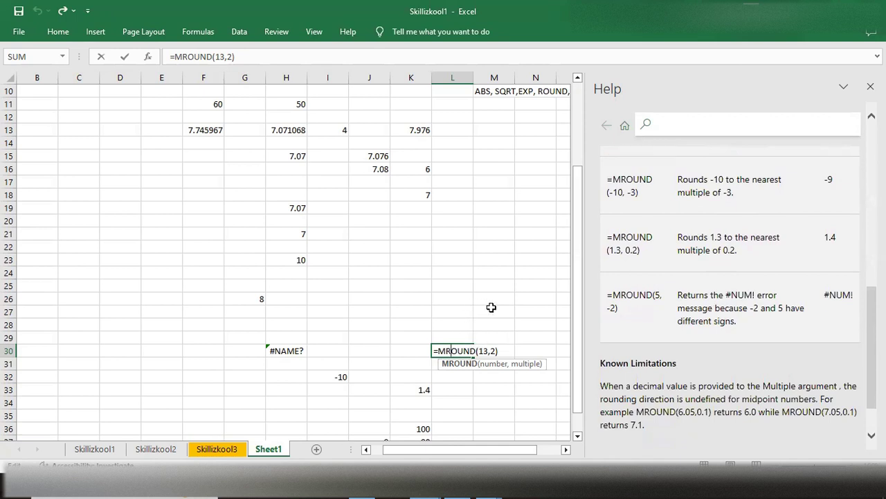
- Enter the help article's mixed-sign example =MROUND(5,-2) in cell L26
{"action": "left_click", "coordinate": [456, 298]}
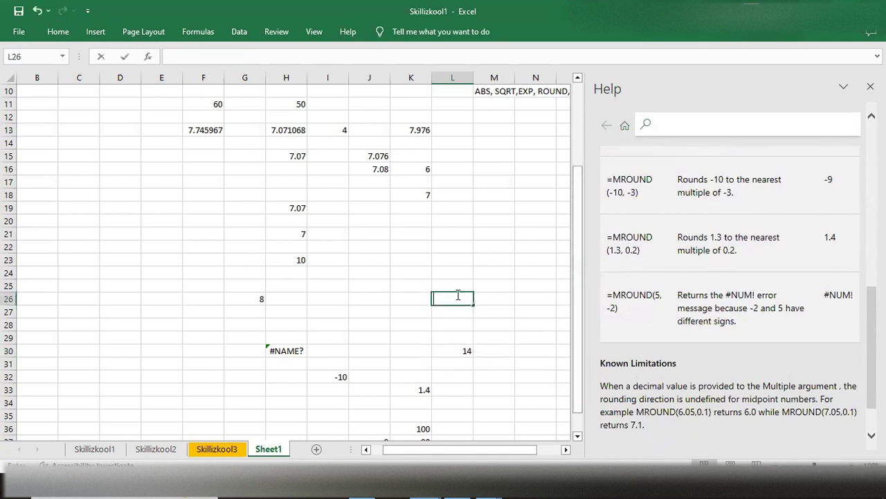
{"action": "type", "text": "=mroun"}
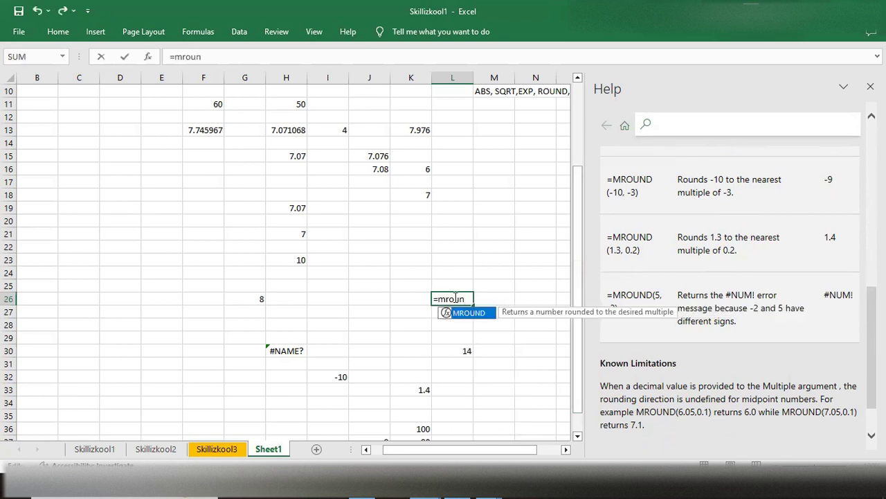
{"action": "key", "text": "Tab"}
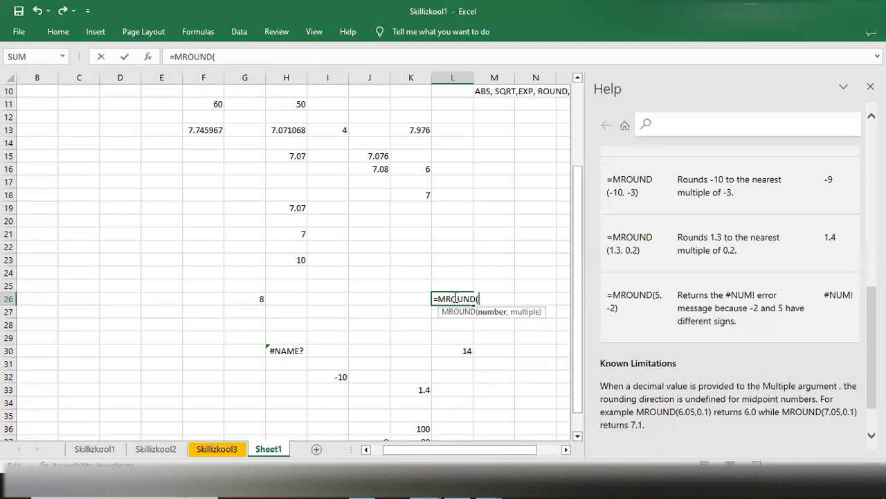
{"action": "type", "text": "-"}
{"action": "key", "text": "BackSpace"}
{"action": "type", "text": "5,-2)"}
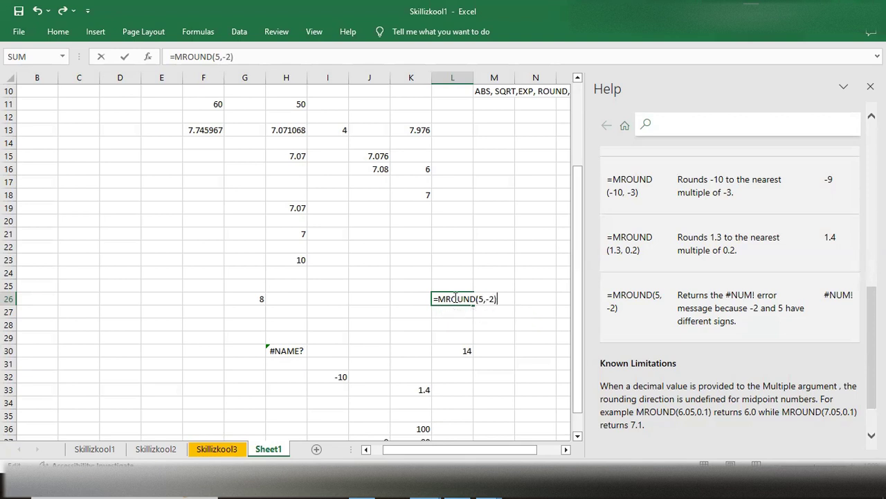
{"action": "key", "text": "Return"}
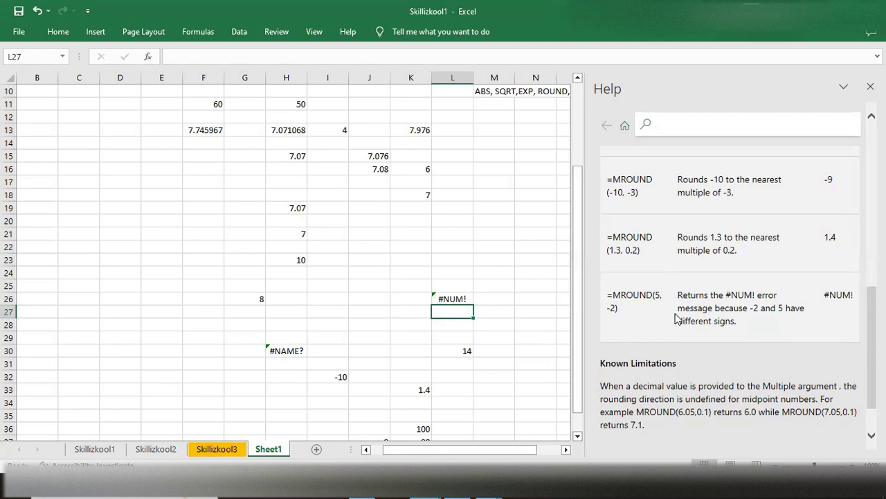
- Start a ROUNDUP formula in cell I43, below the existing examples, leaving its arguments empty
{"action": "scroll", "coordinate": [676, 318], "scroll_direction": "down", "scroll_amount": 1}
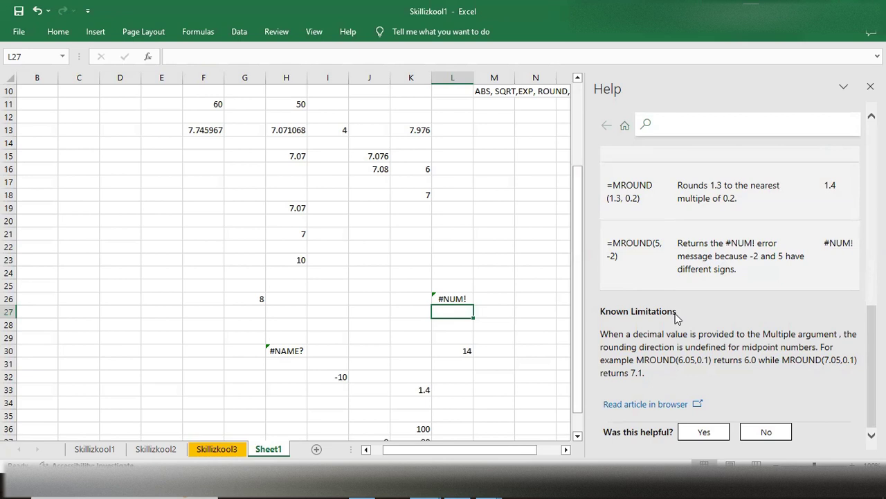
{"action": "scroll", "coordinate": [676, 317], "scroll_direction": "up", "scroll_amount": 9}
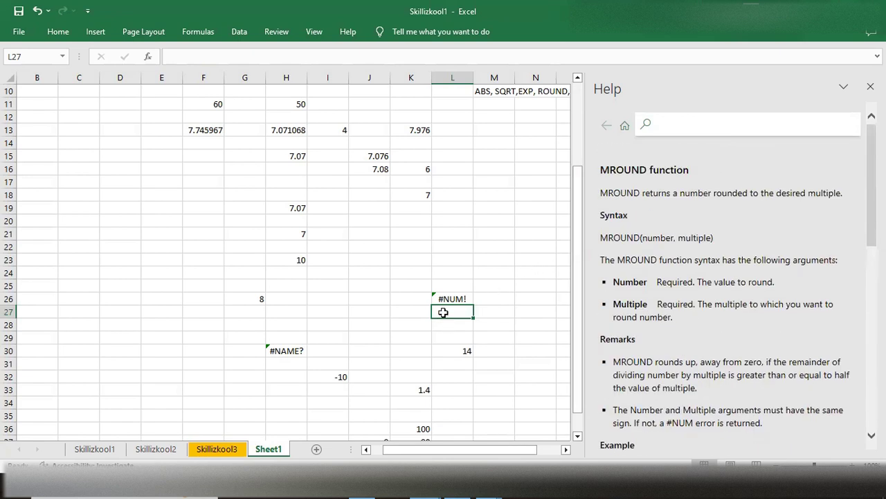
{"action": "scroll", "coordinate": [474, 263], "scroll_direction": "up", "scroll_amount": 3}
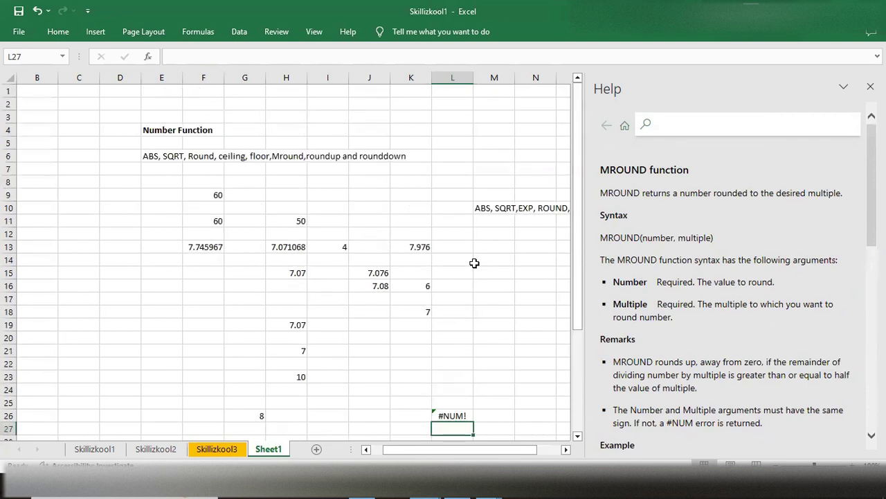
{"action": "scroll", "coordinate": [475, 263], "scroll_direction": "down", "scroll_amount": 7}
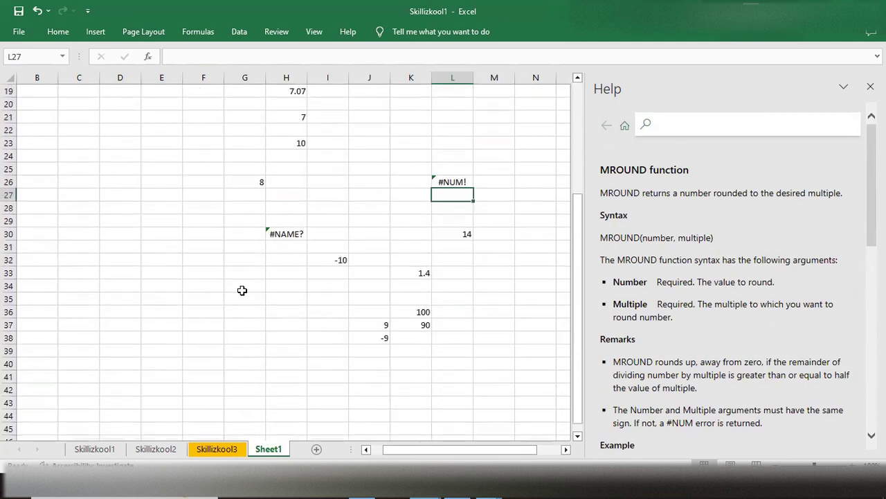
{"action": "left_click", "coordinate": [311, 364]}
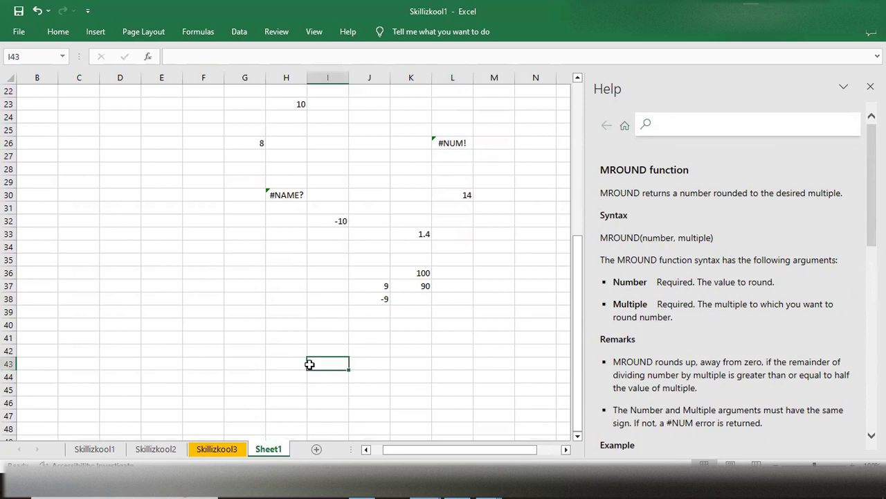
{"action": "type", "text": "="}
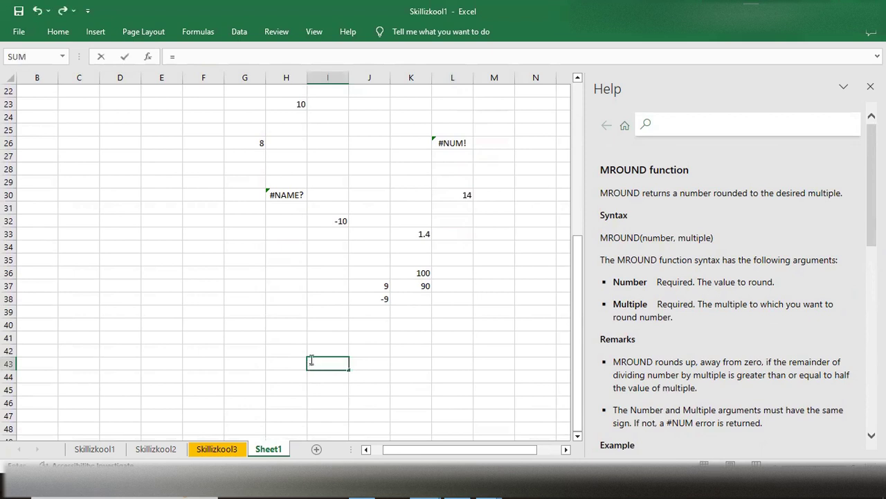
{"action": "type", "text": "Round"}
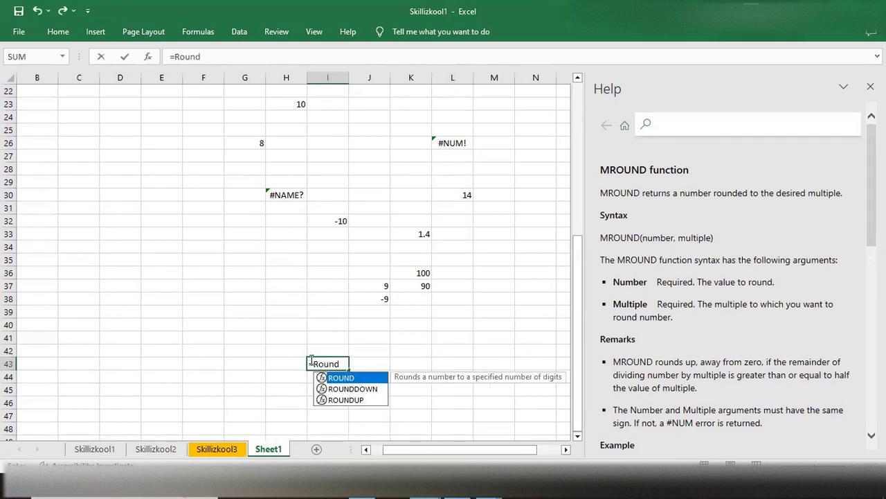
{"action": "key", "text": "Down"}
{"action": "key", "text": "Down"}
{"action": "key", "text": "Tab"}
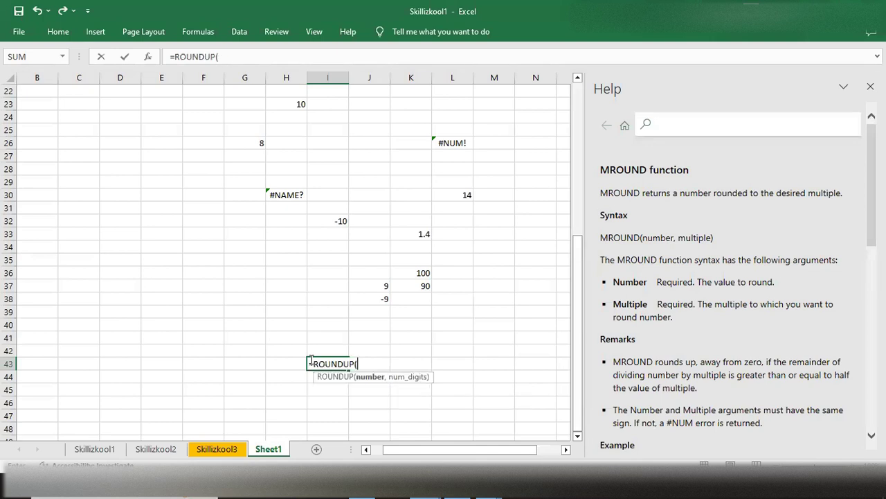
- Open the ROUNDUP help article and read its description, syntax, remarks and first examples
{"action": "left_click", "coordinate": [340, 378]}
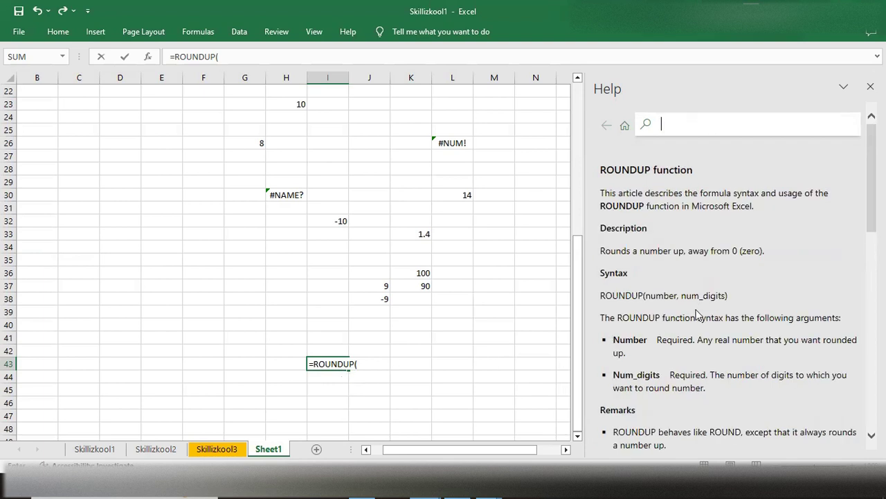
{"action": "scroll", "coordinate": [697, 314], "scroll_direction": "down", "scroll_amount": 3}
{"action": "scroll", "coordinate": [697, 314], "scroll_direction": "up", "scroll_amount": 3}
{"action": "scroll", "coordinate": [698, 313], "scroll_direction": "down", "scroll_amount": 3}
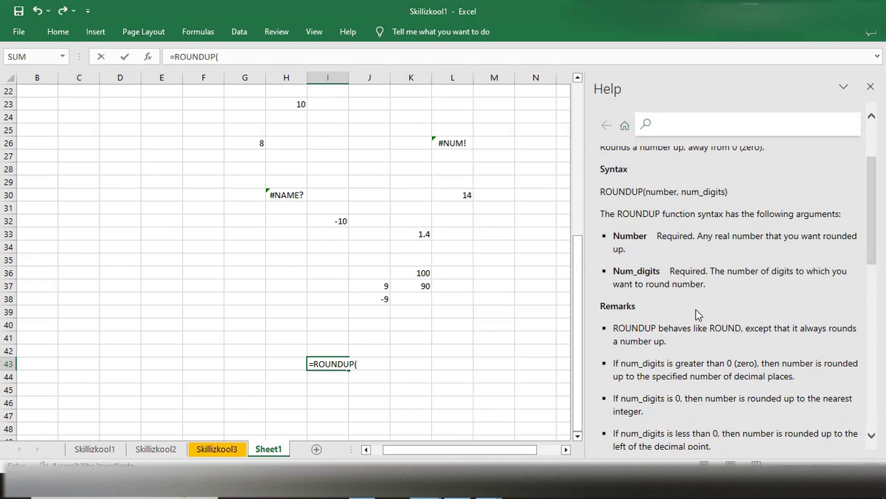
{"action": "scroll", "coordinate": [698, 314], "scroll_direction": "down", "scroll_amount": 3}
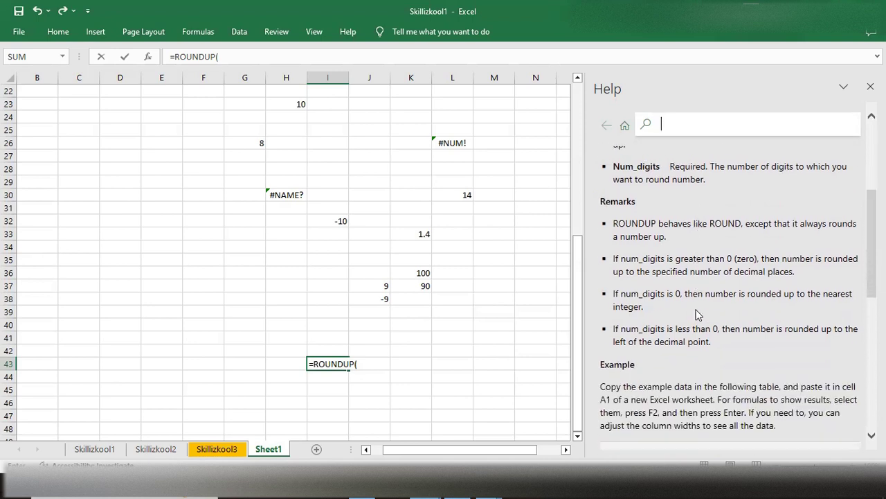
{"action": "scroll", "coordinate": [697, 314], "scroll_direction": "down", "scroll_amount": 4}
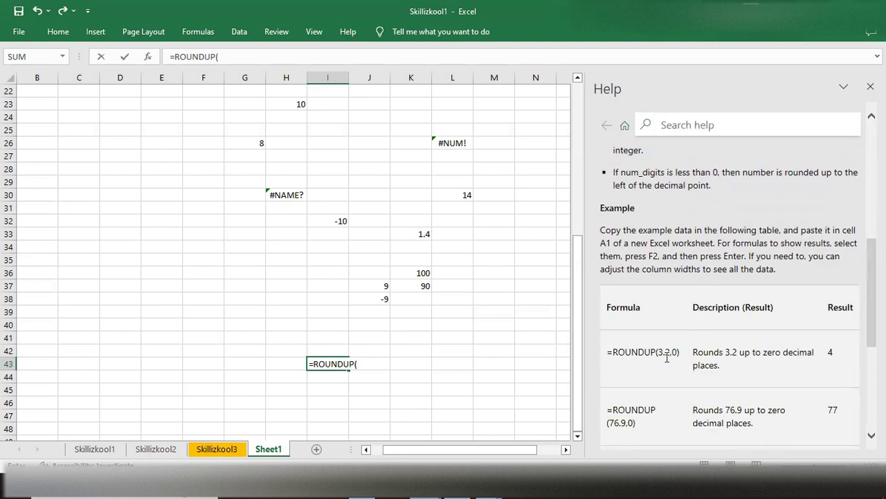
- Complete the formula in cell I43 as =ROUNDUP(3.2,0), rechecking the article's argument descriptions and remarks
{"action": "left_click", "coordinate": [361, 366]}
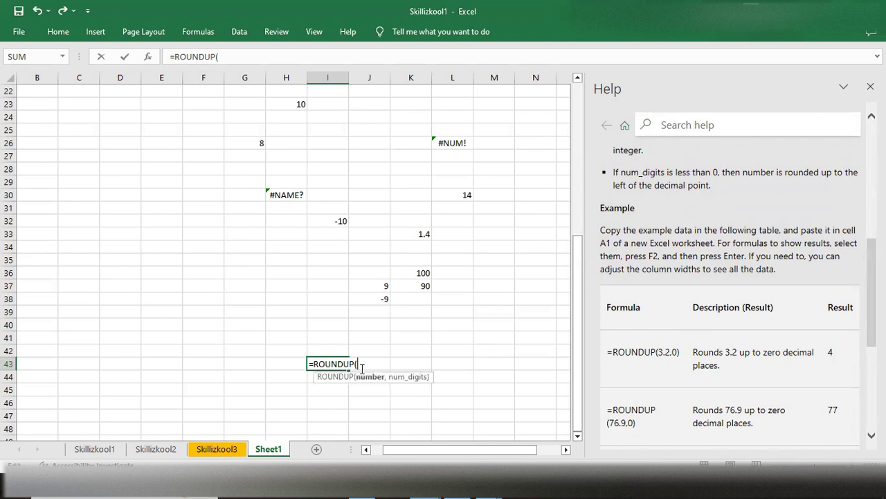
{"action": "type", "text": "3.2,0)"}
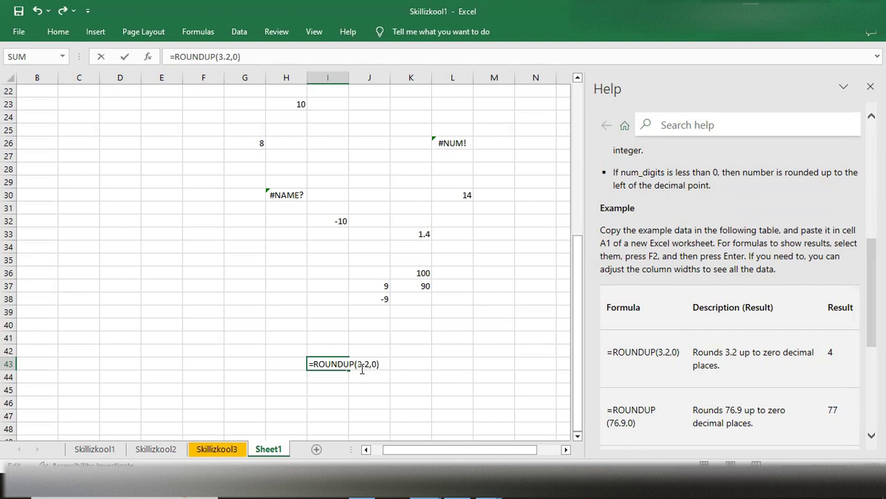
{"action": "scroll", "coordinate": [362, 368], "scroll_direction": "up", "scroll_amount": 2}
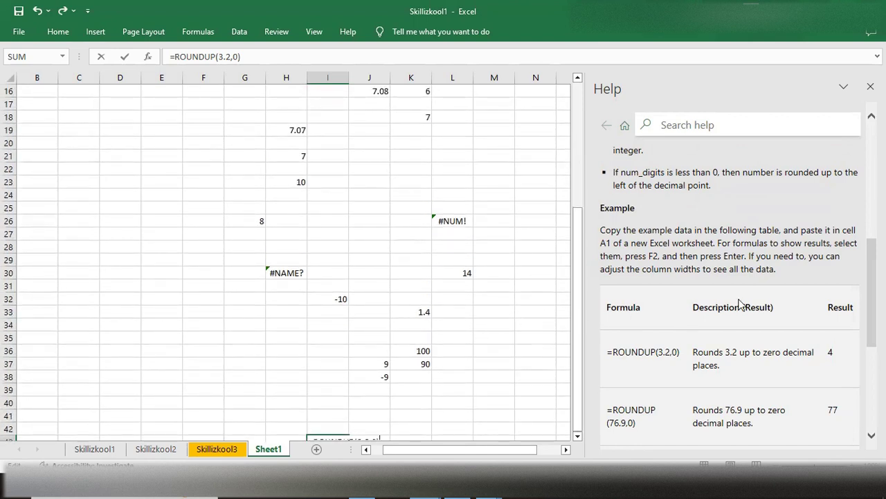
{"action": "scroll", "coordinate": [739, 305], "scroll_direction": "up", "scroll_amount": 5}
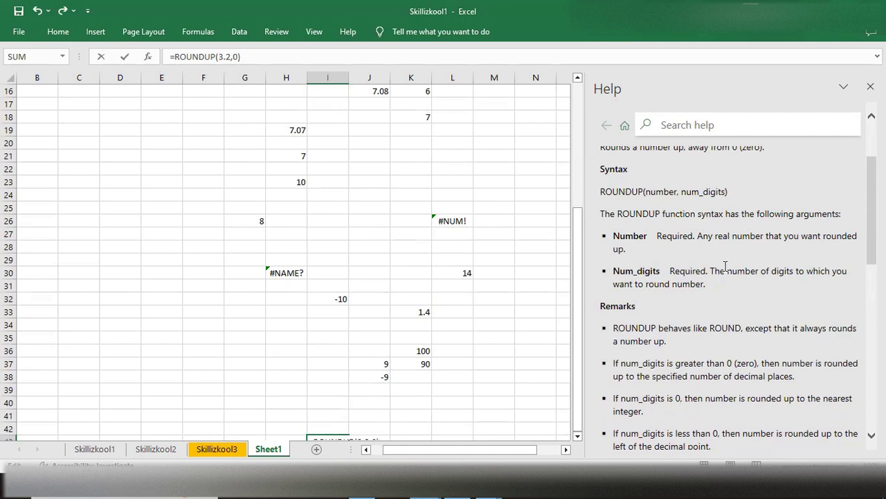
{"action": "scroll", "coordinate": [381, 334], "scroll_direction": "down", "scroll_amount": 1}
{"action": "scroll", "coordinate": [381, 334], "scroll_direction": "down", "scroll_amount": 2}
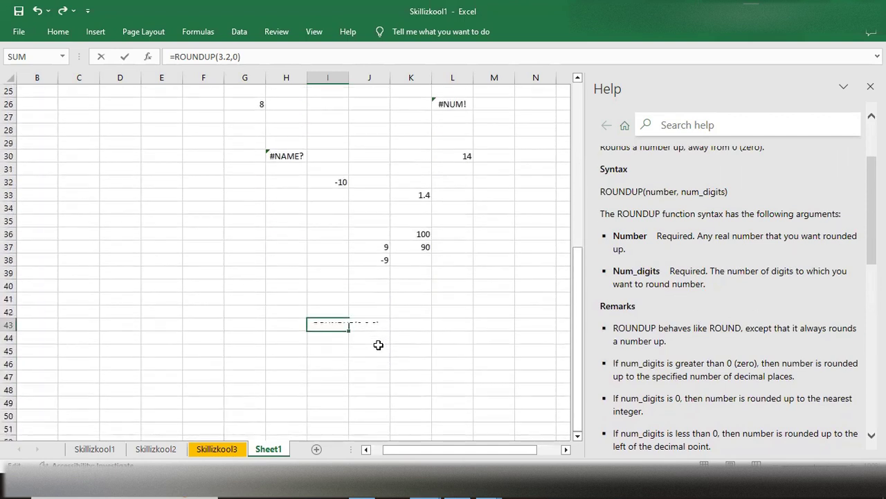
{"action": "scroll", "coordinate": [379, 344], "scroll_direction": "down", "scroll_amount": 2}
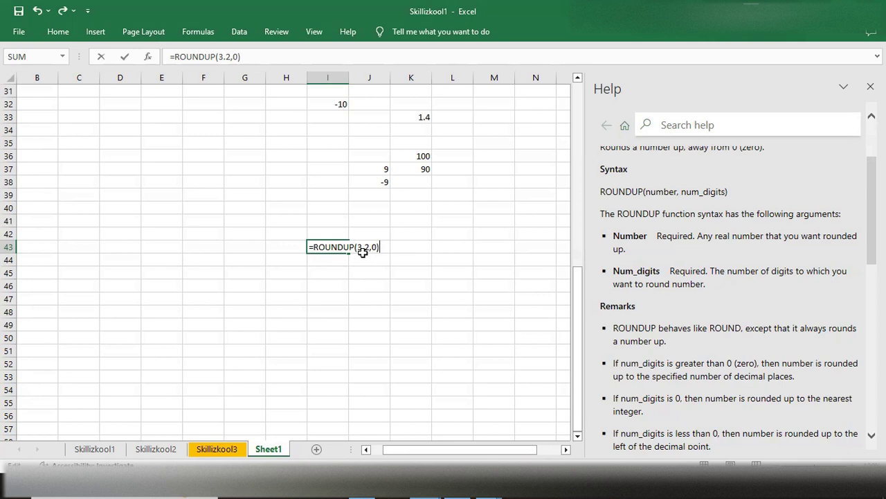
{"action": "key", "text": "Return"}
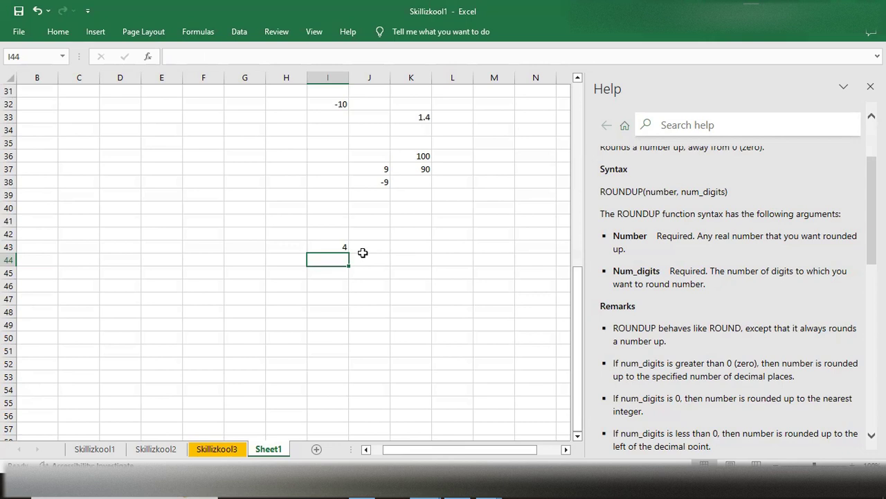
- Enter the help article's second example =ROUNDUP(76.9,0) in cell I46
{"action": "scroll", "coordinate": [678, 343], "scroll_direction": "down", "scroll_amount": 1}
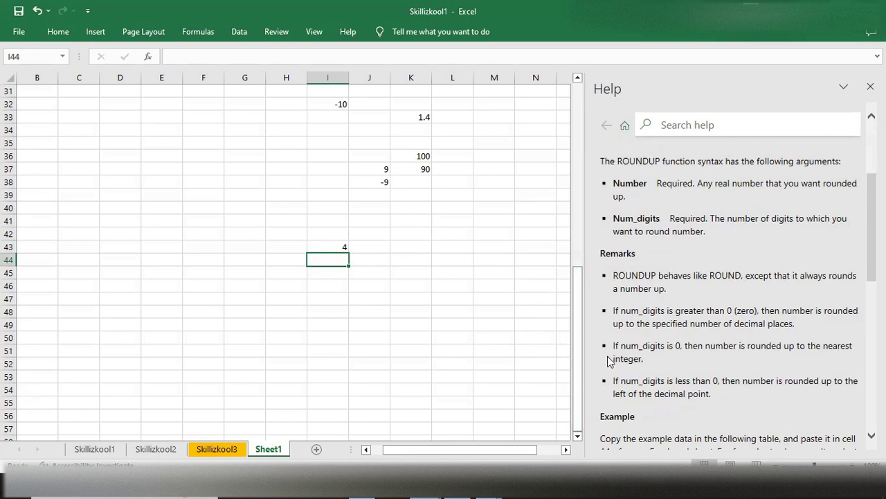
{"action": "scroll", "coordinate": [640, 350], "scroll_direction": "down", "scroll_amount": 4}
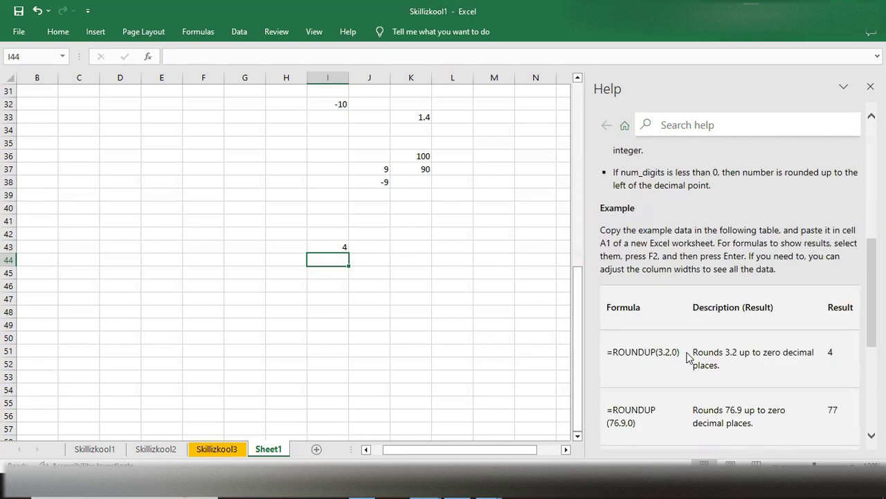
{"action": "scroll", "coordinate": [689, 357], "scroll_direction": "down", "scroll_amount": 2}
{"action": "double_click", "coordinate": [337, 289]}
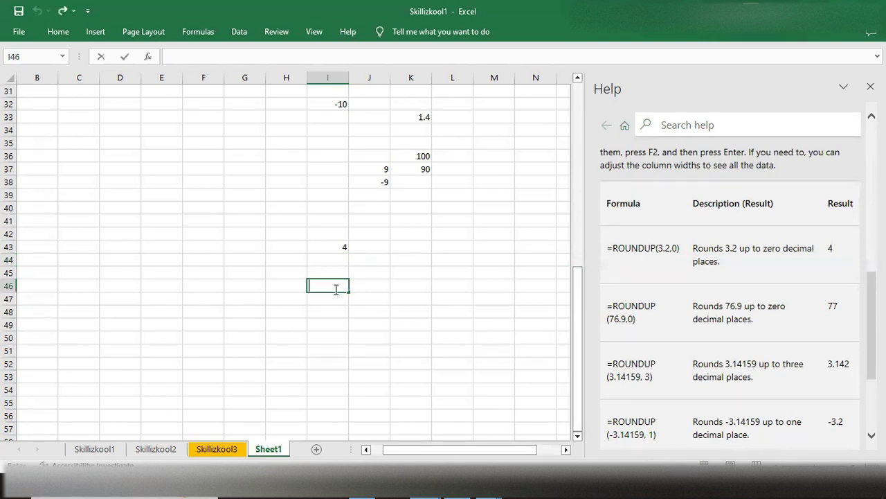
{"action": "type", "text": "=rou"}
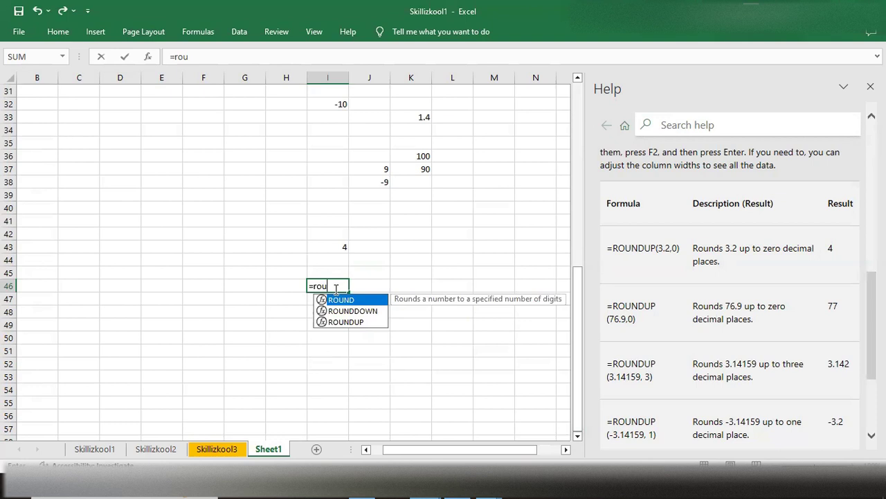
{"action": "type", "text": "ndup"}
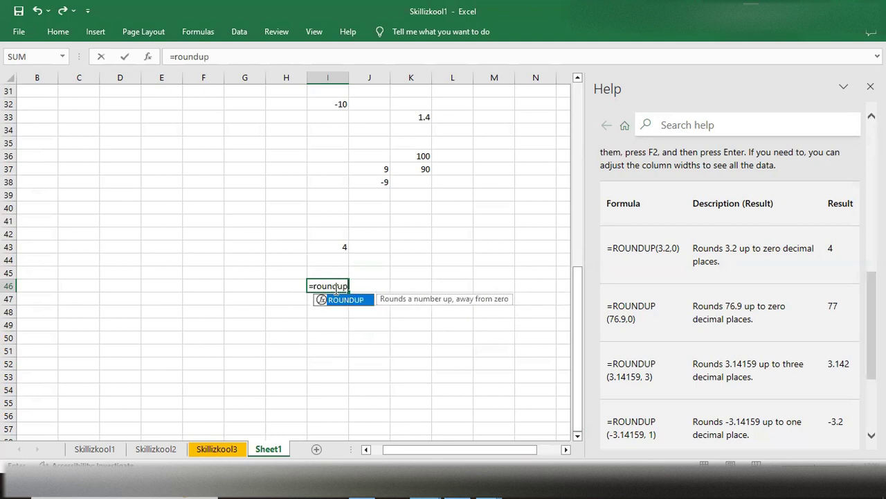
{"action": "key", "text": "Tab"}
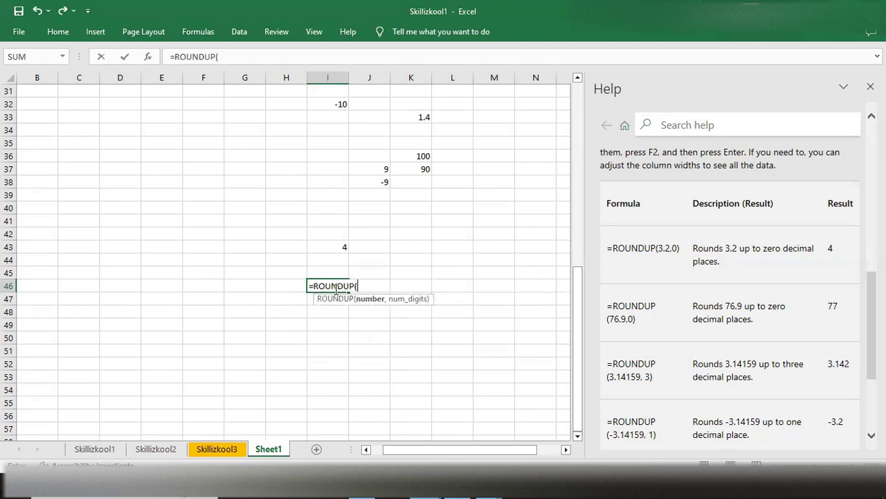
{"action": "type", "text": "76.9,0"}
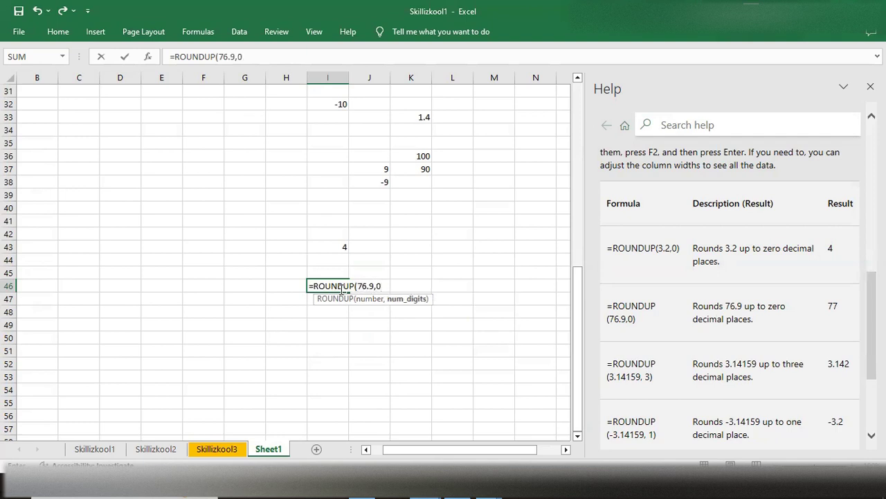
{"action": "type", "text": ")"}
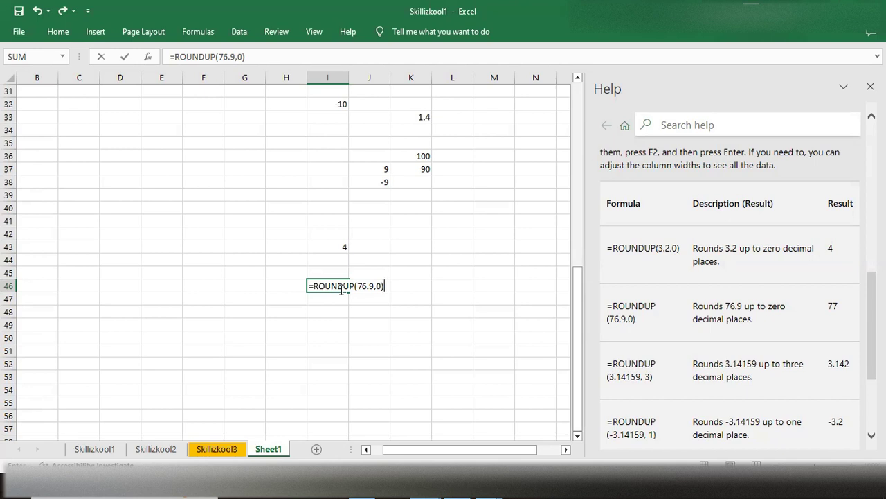
{"action": "key", "text": "Return"}
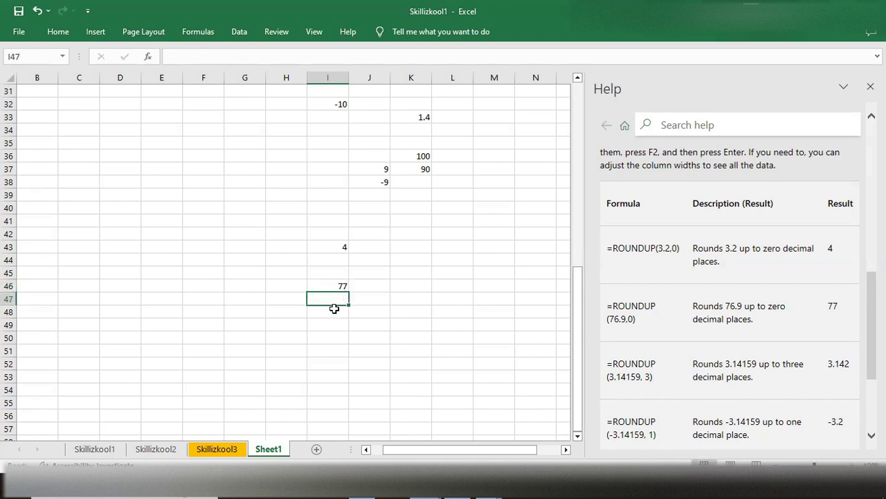
- Enter the formula =ROUNDUP(76.3,0) in cell I48 to round 76.3 up to zero decimal places
{"action": "left_click", "coordinate": [323, 315]}
{"action": "double_click", "coordinate": [323, 315]}
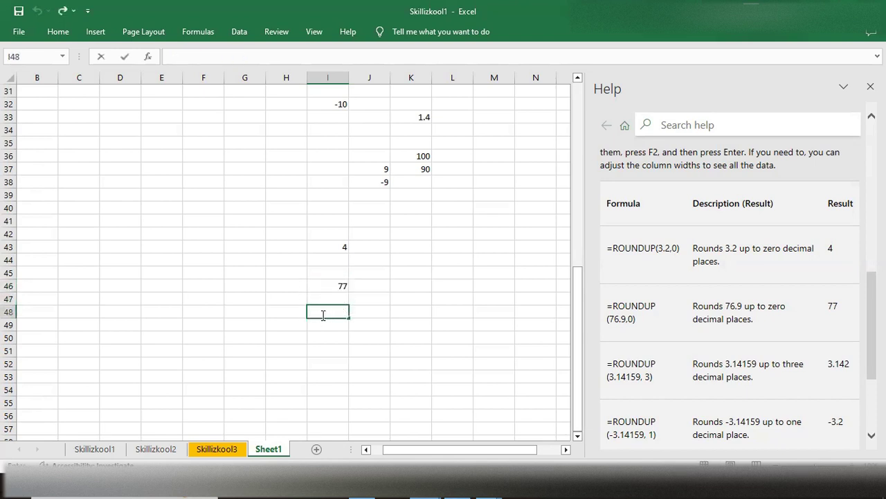
{"action": "type", "text": "=roumd"}
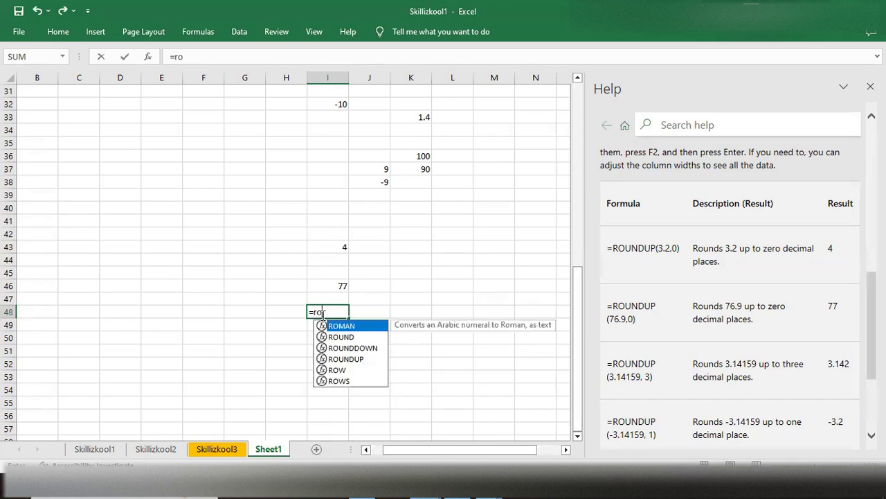
{"action": "key", "text": "BackSpace"}
{"action": "key", "text": "BackSpace"}
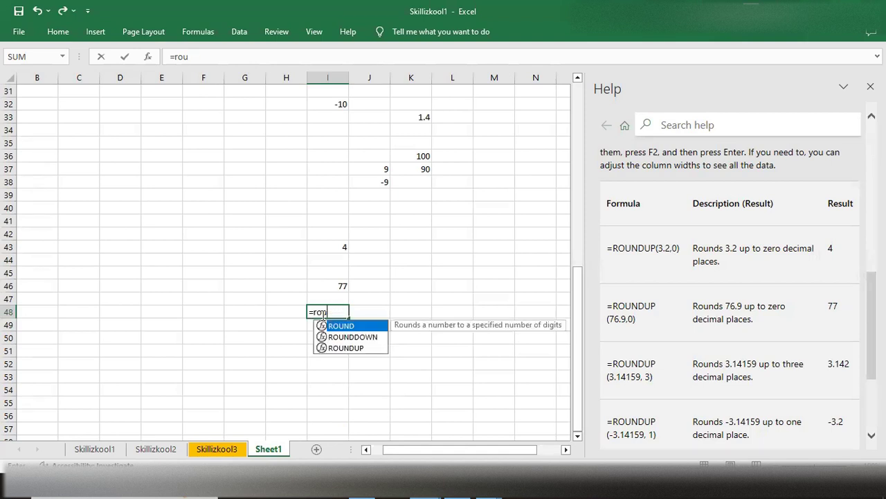
{"action": "key", "text": "Down"}
{"action": "key", "text": "Down"}
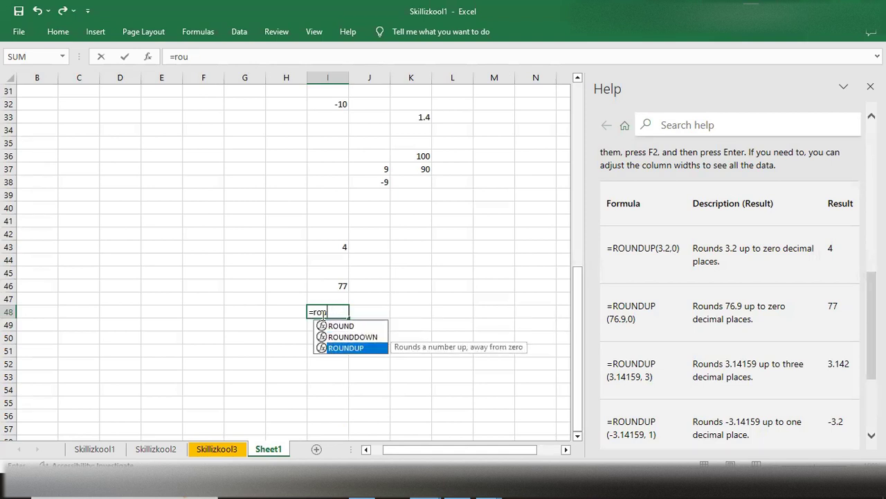
{"action": "key", "text": "Tab"}
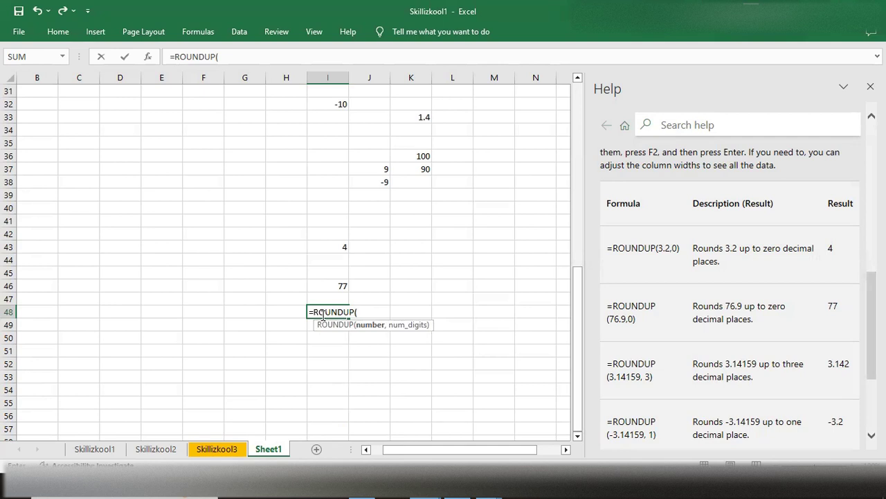
{"action": "type", "text": "76.3)"}
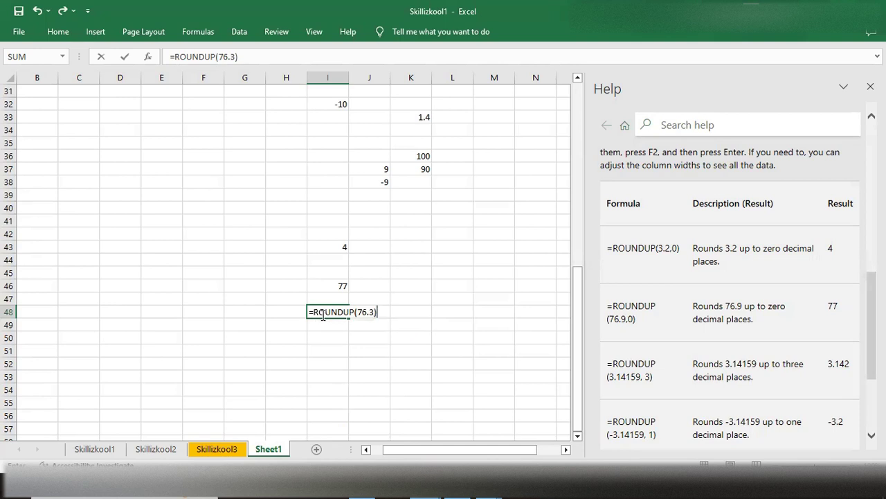
{"action": "key", "text": "BackSpace"}
{"action": "type", "text": ",0)"}
{"action": "key", "text": "Return"}
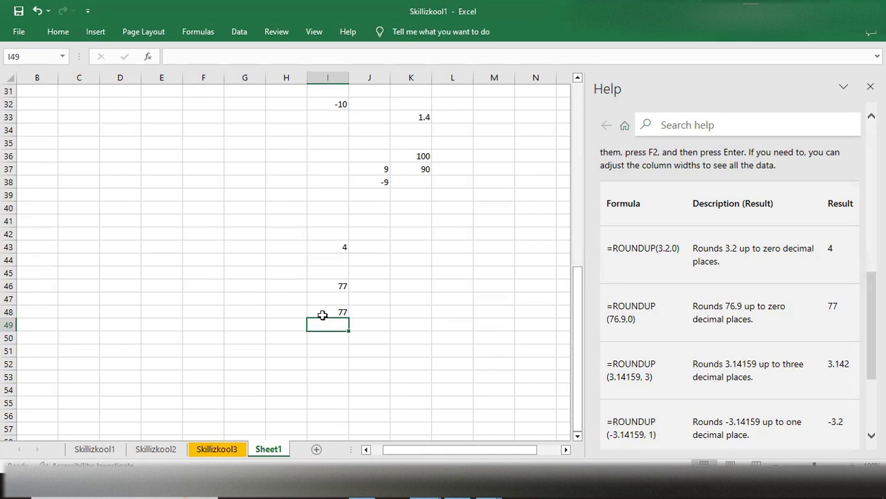
{"action": "double_click", "coordinate": [378, 308]}
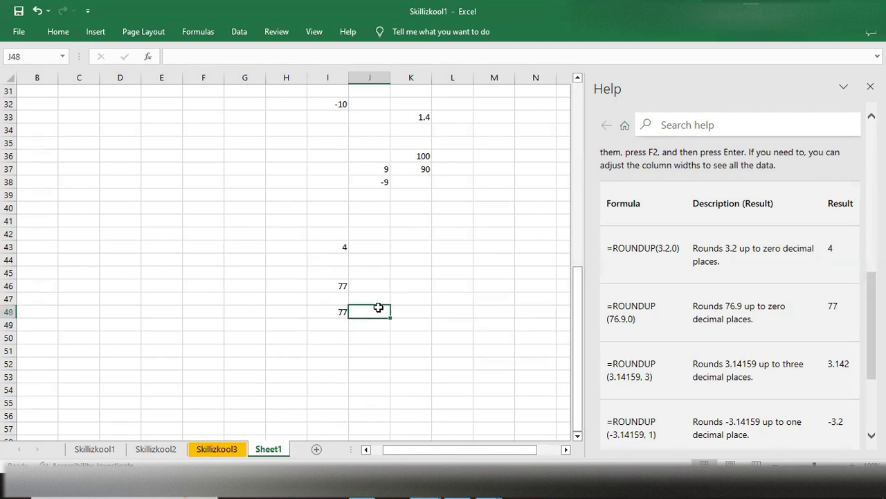
{"action": "type", "text": "roundup"}
{"action": "key", "text": "Tab"}
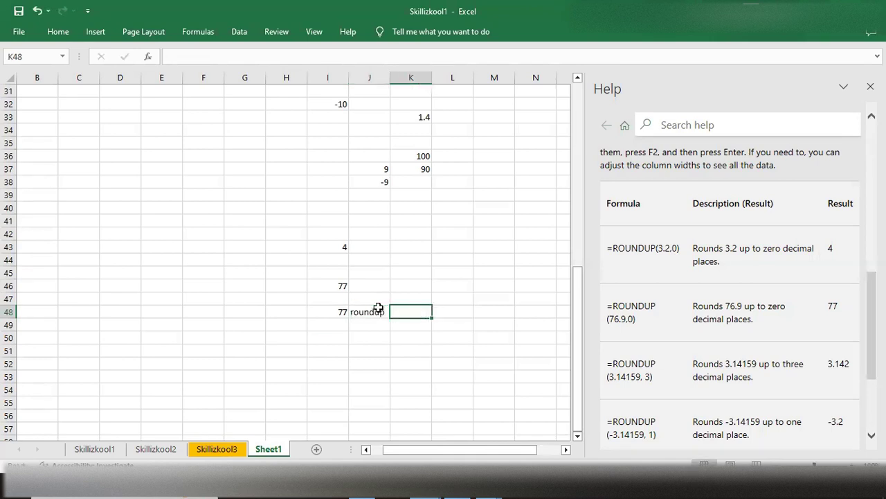
{"action": "key", "text": "Left"}
{"action": "key", "text": "Left"}
{"action": "key", "text": "Right"}
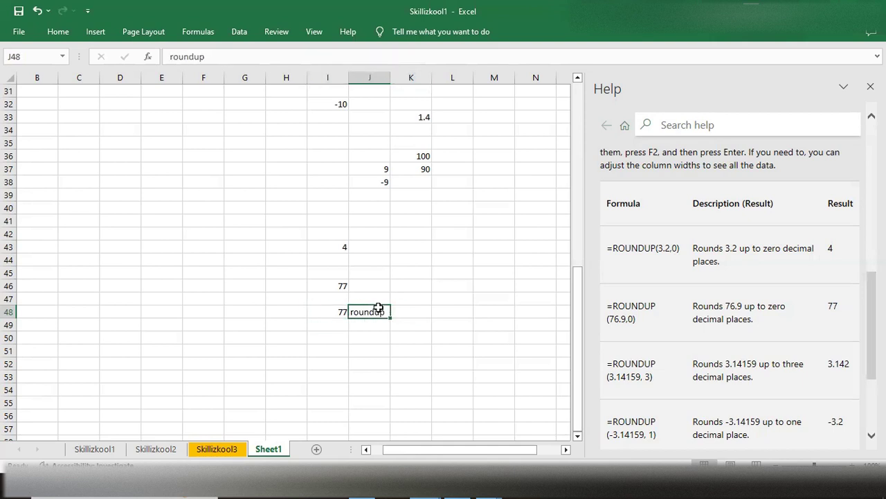
- Enter the help article's third example =ROUNDUP(3.14159,3) in cell J48
{"action": "type", "text": "=round"}
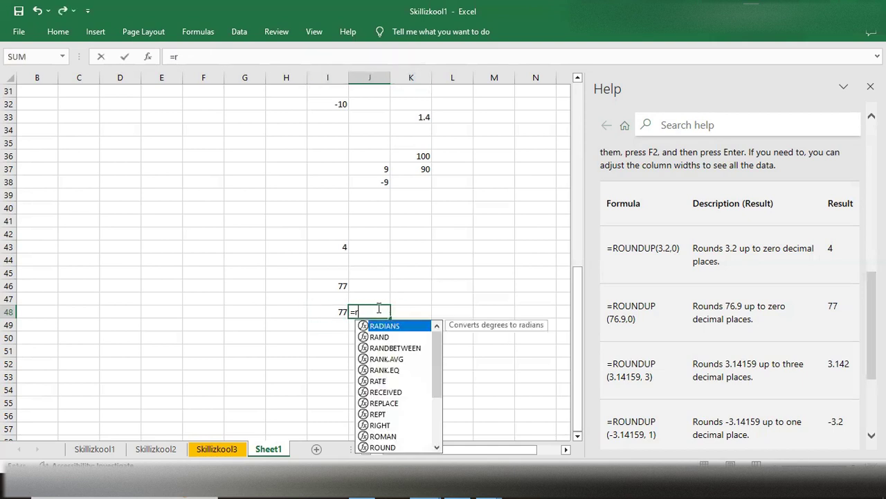
{"action": "key", "text": "Down"}
{"action": "key", "text": "Down"}
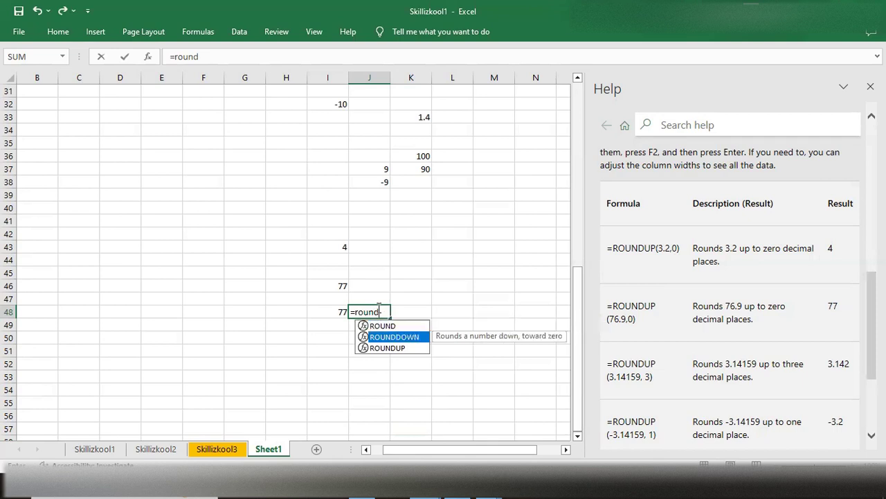
{"action": "key", "text": "Tab"}
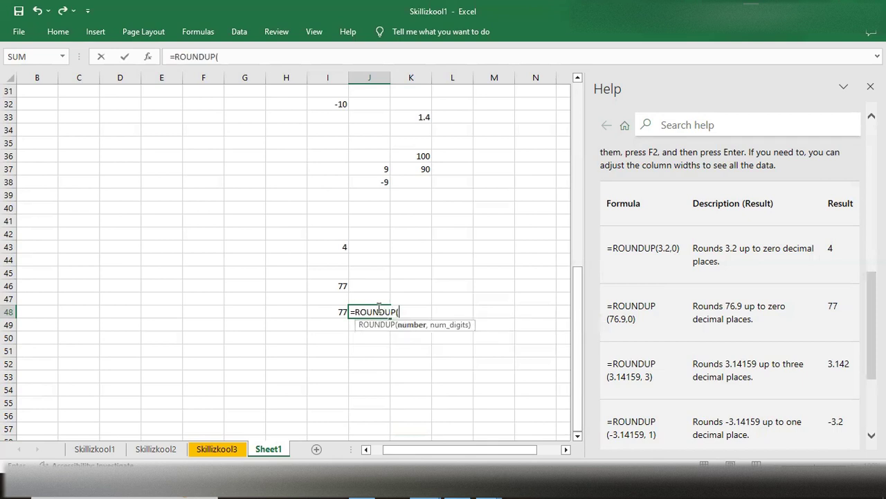
{"action": "type", "text": "3.14159,"}
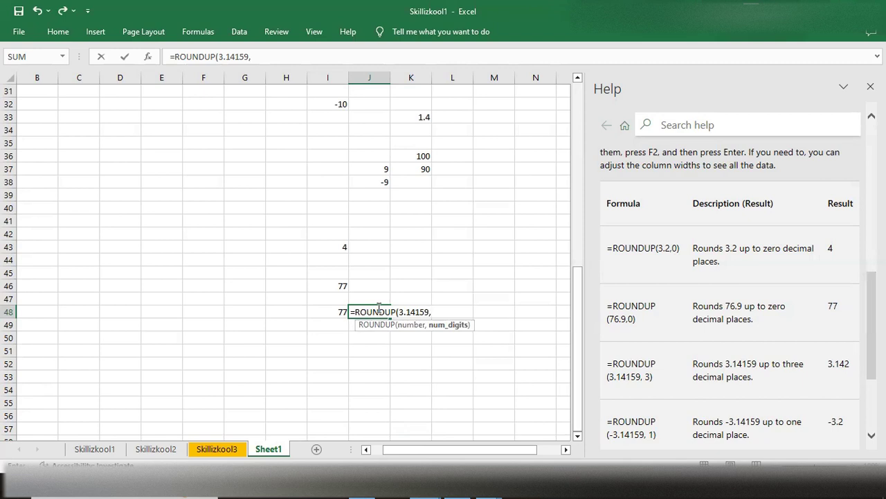
{"action": "type", "text": "3"}
{"action": "type", "text": ")"}
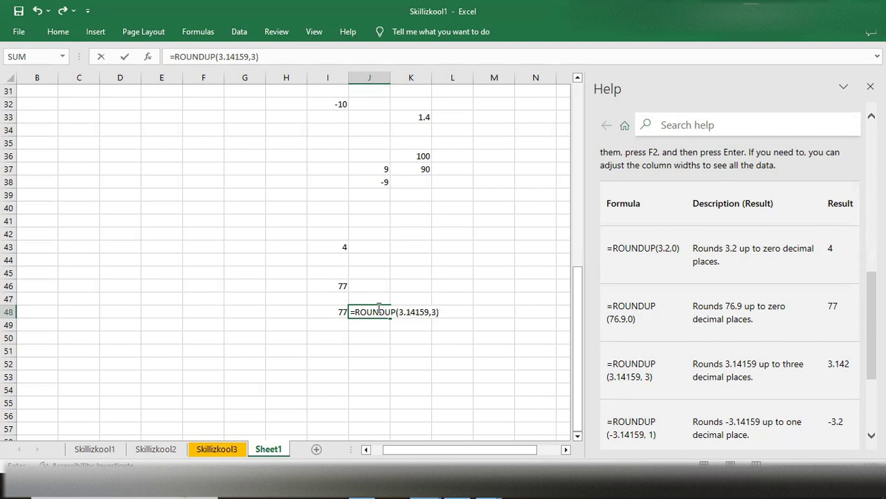
{"action": "key", "text": "Return"}
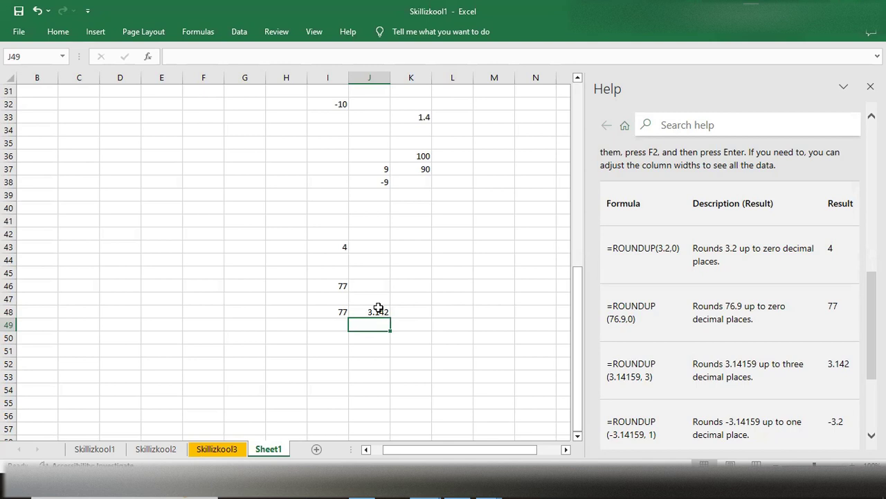
- Examine the remaining ROUNDUP examples in the help article and compare them with the remarks on num_digits
{"action": "scroll", "coordinate": [660, 413], "scroll_direction": "down", "scroll_amount": 1}
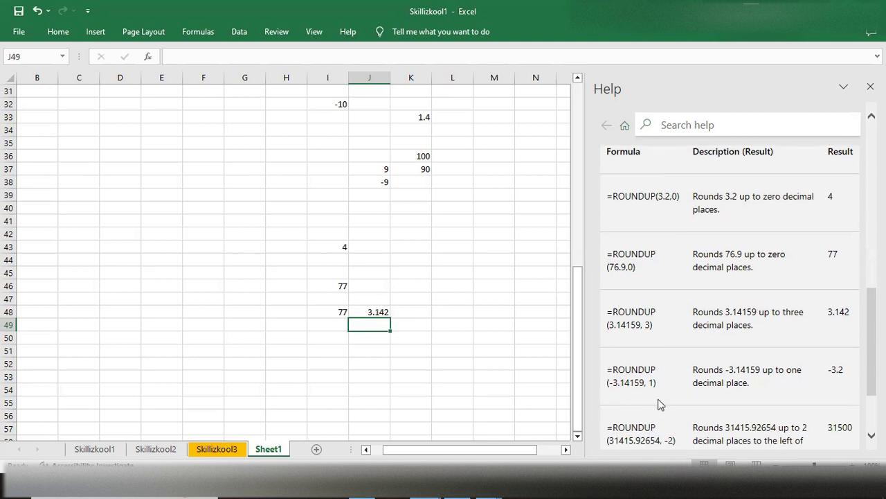
{"action": "scroll", "coordinate": [659, 404], "scroll_direction": "down", "scroll_amount": 1}
{"action": "scroll", "coordinate": [661, 395], "scroll_direction": "down", "scroll_amount": 1}
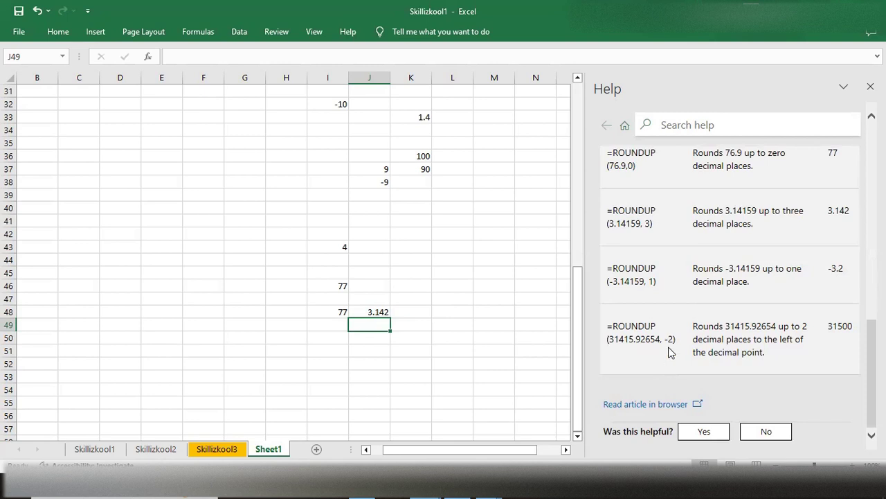
{"action": "scroll", "coordinate": [670, 351], "scroll_direction": "up", "scroll_amount": 4}
{"action": "scroll", "coordinate": [671, 352], "scroll_direction": "down", "scroll_amount": 4}
{"action": "scroll", "coordinate": [670, 346], "scroll_direction": "up", "scroll_amount": 6}
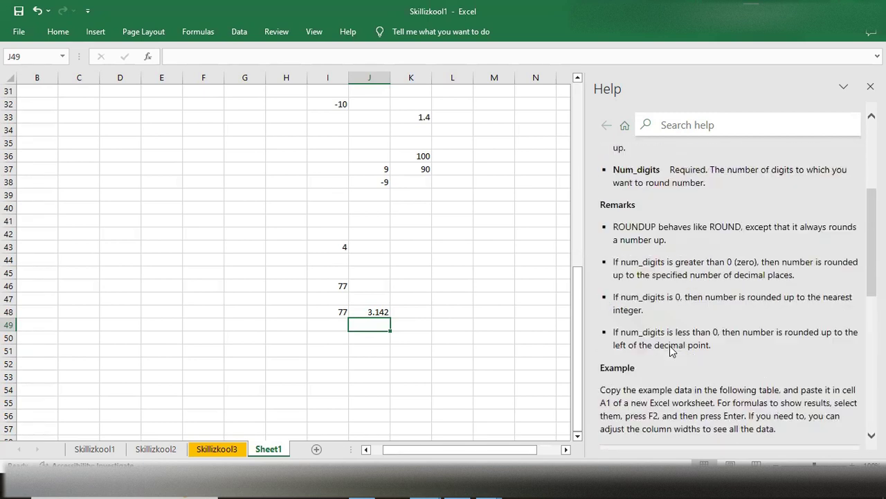
{"action": "scroll", "coordinate": [670, 346], "scroll_direction": "up", "scroll_amount": 1}
{"action": "scroll", "coordinate": [670, 345], "scroll_direction": "down", "scroll_amount": 7}
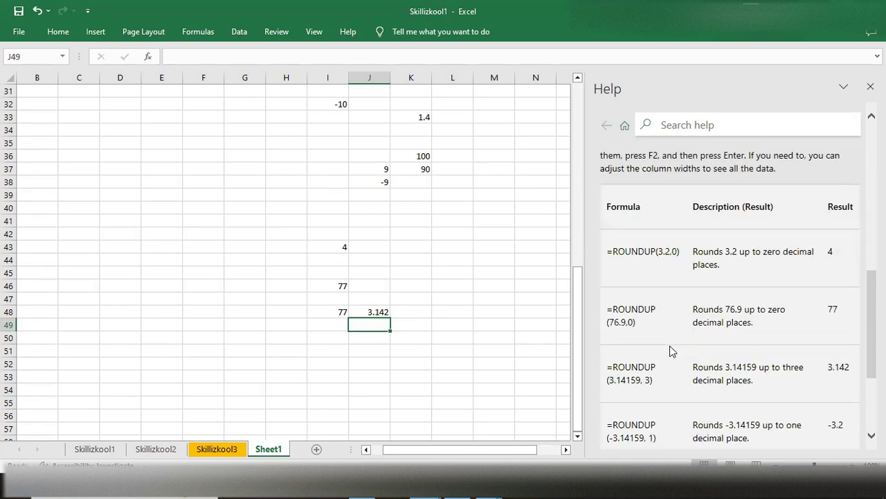
{"action": "scroll", "coordinate": [669, 345], "scroll_direction": "up", "scroll_amount": 6}
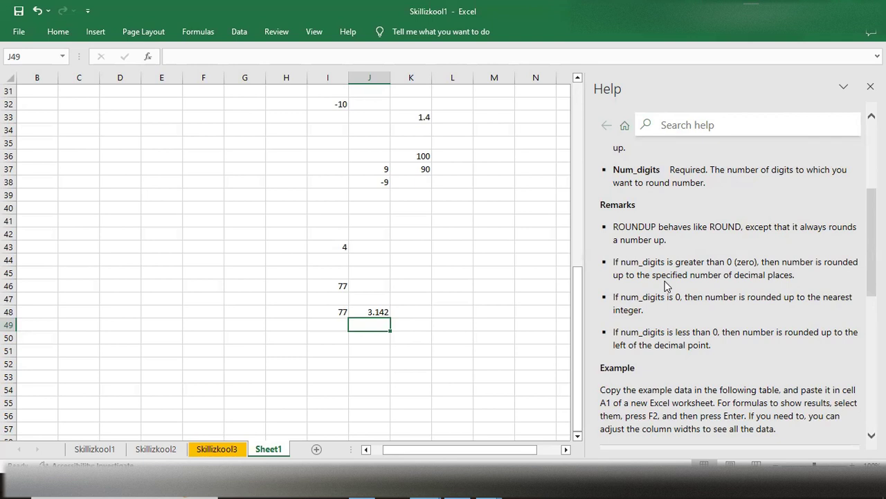
{"action": "scroll", "coordinate": [707, 350], "scroll_direction": "down", "scroll_amount": 5}
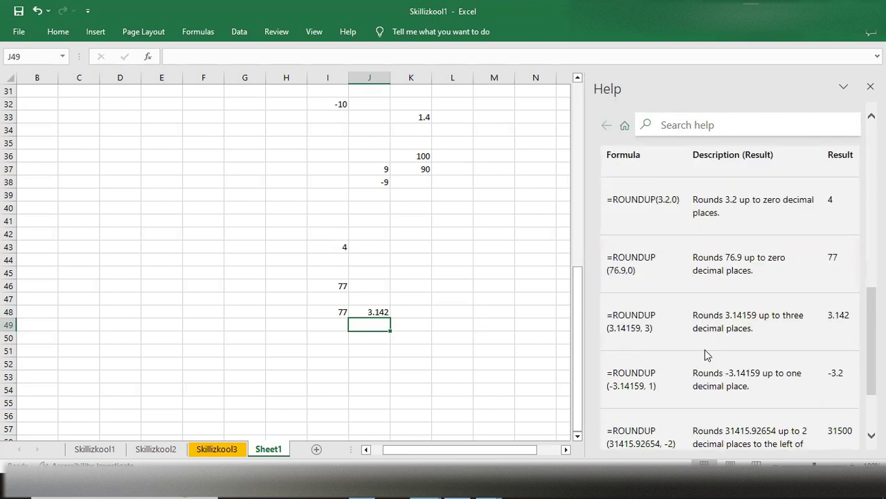
{"action": "scroll", "coordinate": [701, 363], "scroll_direction": "down", "scroll_amount": 1}
- Enter the help article's last example =ROUNDUP(31415.92654,-2) in cell J49 and reselect the cell to review its formula
{"action": "double_click", "coordinate": [371, 324]}
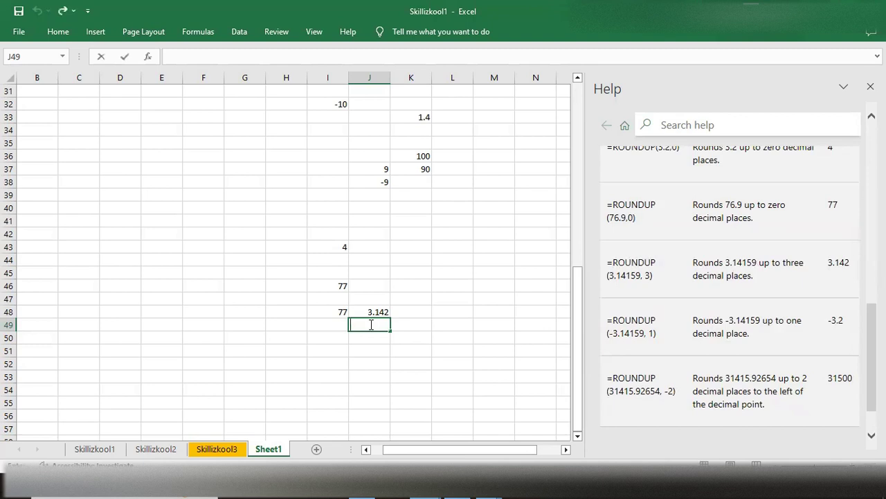
{"action": "type", "text": "=round"}
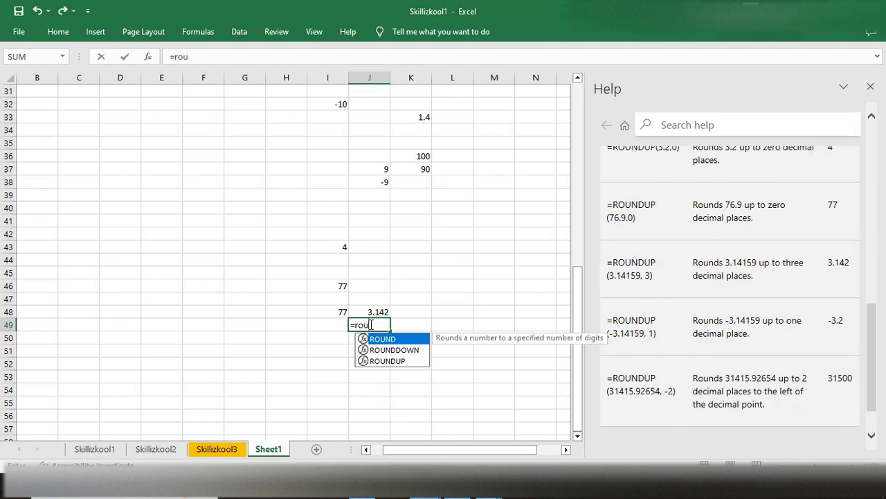
{"action": "key", "text": "Down"}
{"action": "key", "text": "Down"}
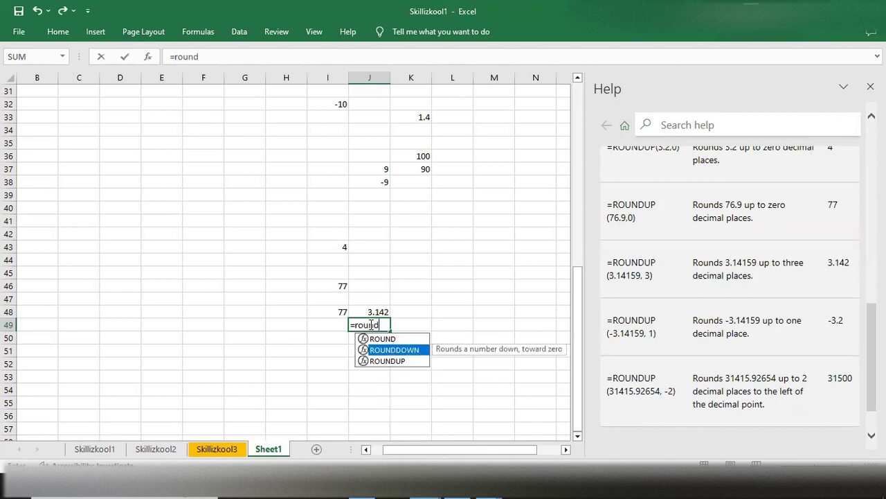
{"action": "key", "text": "Tab"}
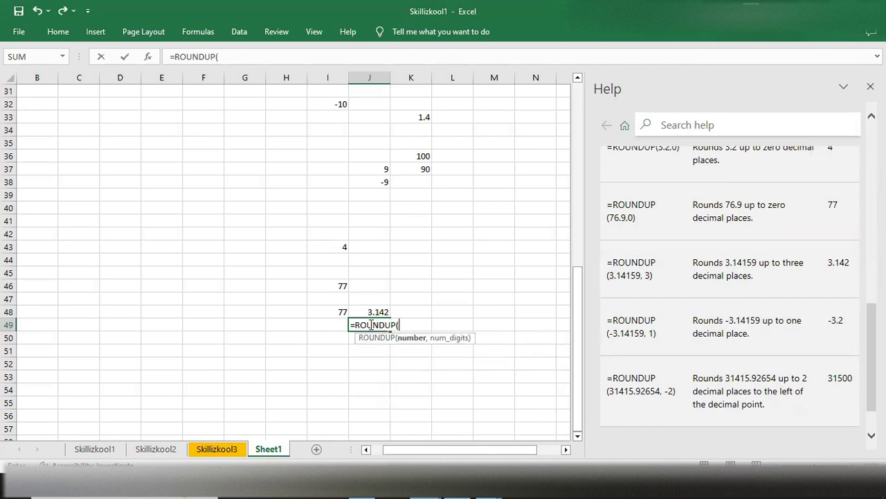
{"action": "type", "text": "31415.92654"}
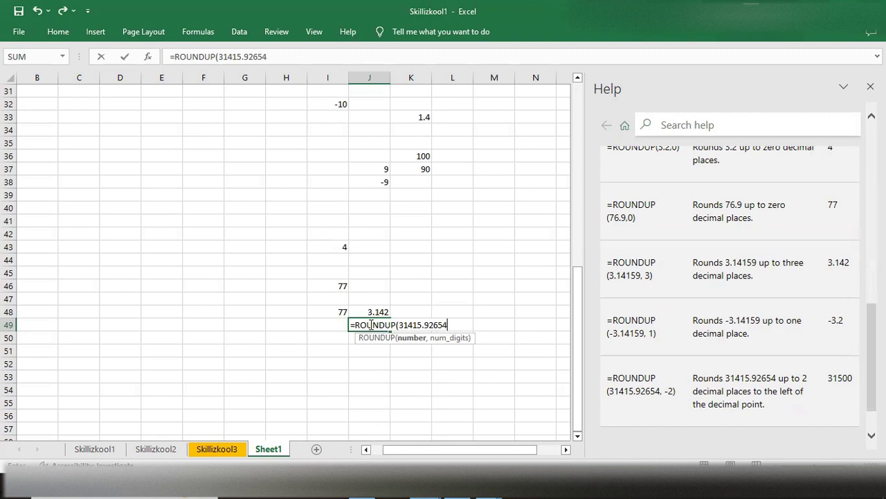
{"action": "type", "text": ",-2"}
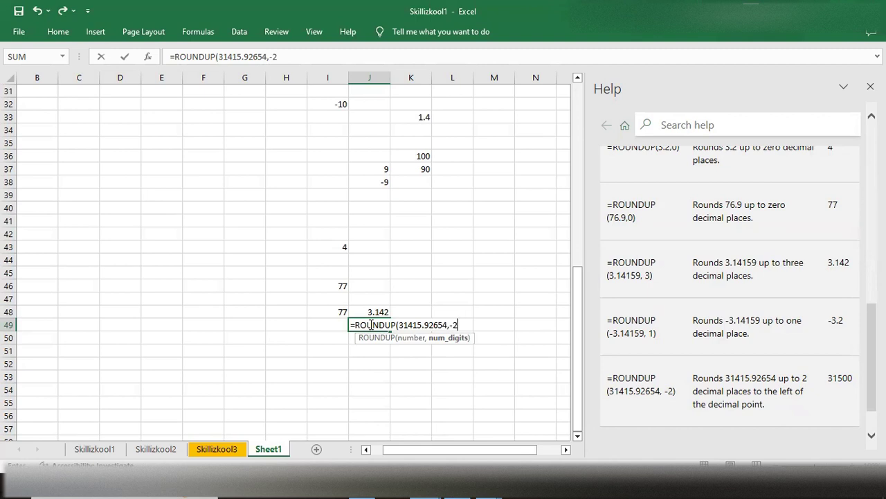
{"action": "type", "text": ")"}
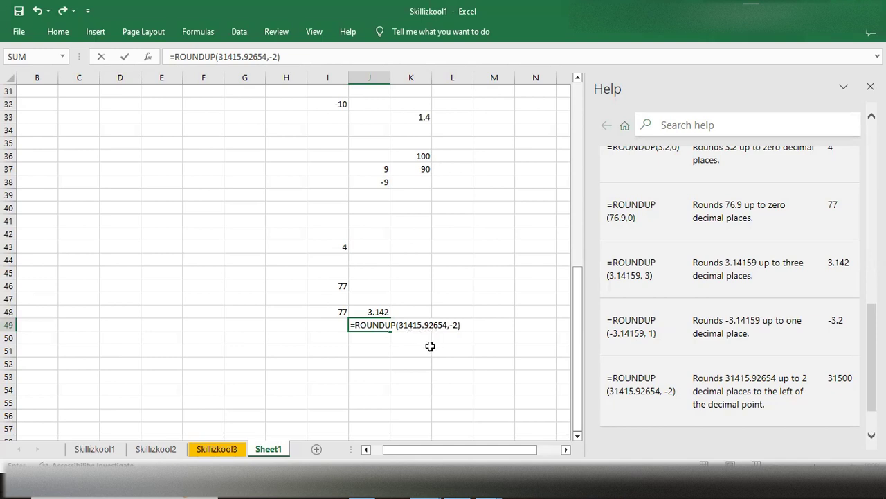
{"action": "key", "text": "Return"}
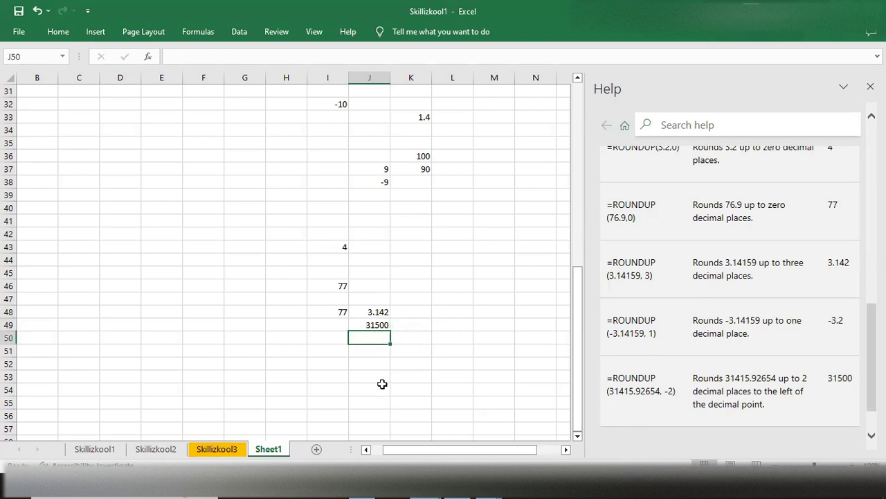
{"action": "left_click", "coordinate": [373, 325]}
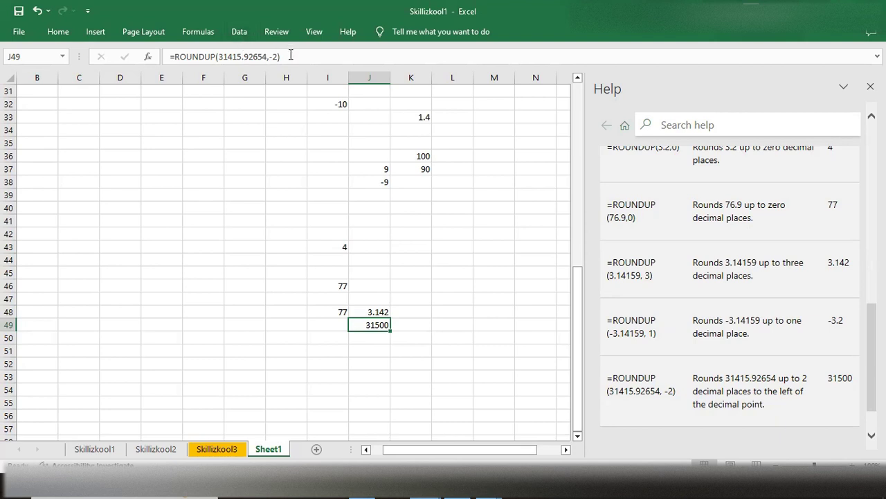
- Enter the formula =ROUNDUP(31415.92654,-3) in cell J51 to round up three places to the left of the decimal point
{"action": "left_click", "coordinate": [368, 338]}
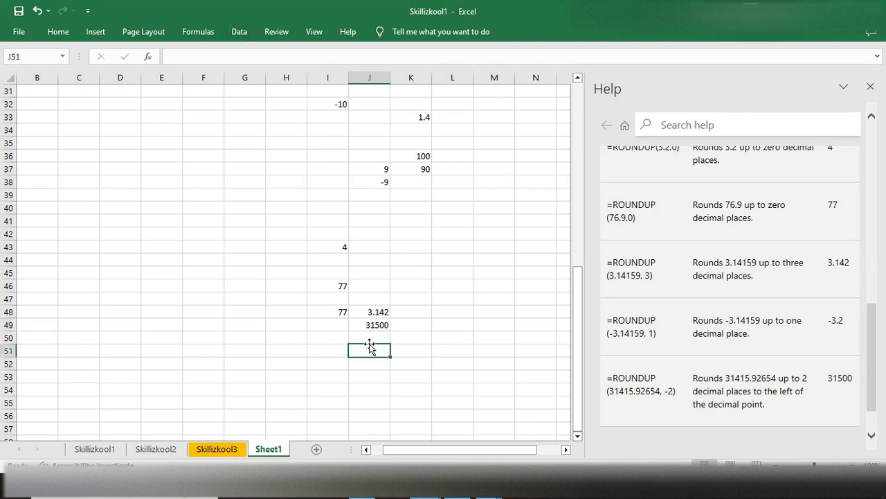
{"action": "double_click", "coordinate": [368, 350]}
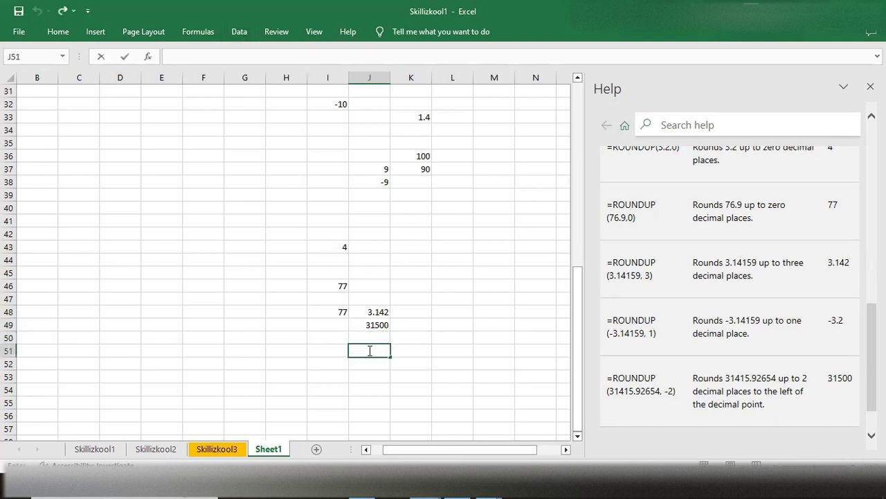
{"action": "type", "text": "=3"}
{"action": "key", "text": "BackSpace"}
{"action": "type", "text": "round"}
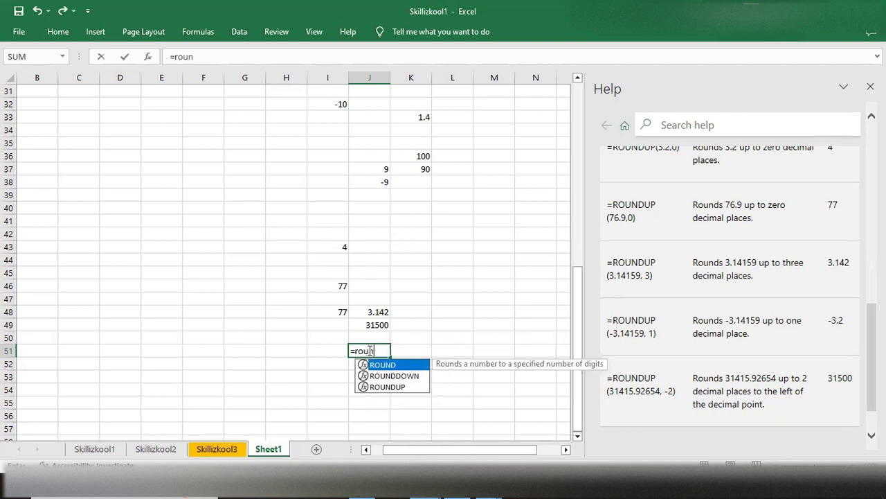
{"action": "key", "text": "Down"}
{"action": "key", "text": "Down"}
{"action": "key", "text": "Tab"}
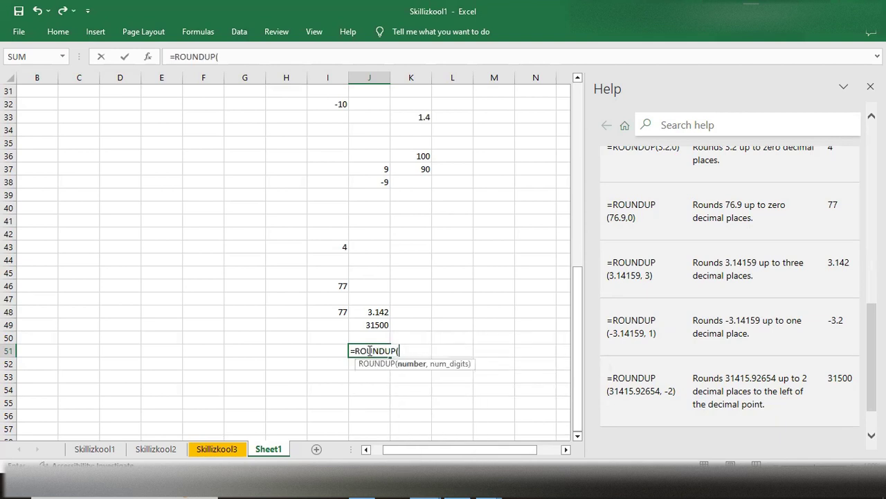
{"action": "type", "text": "31415.92"}
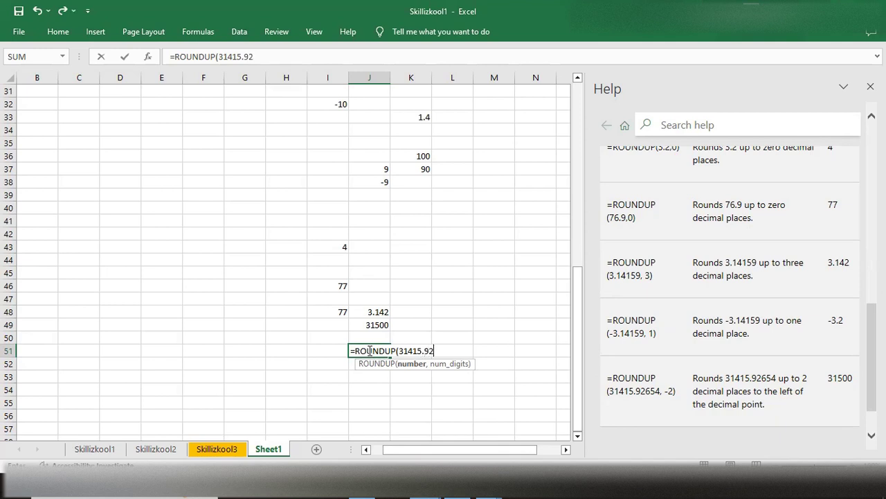
{"action": "type", "text": "654,-3"}
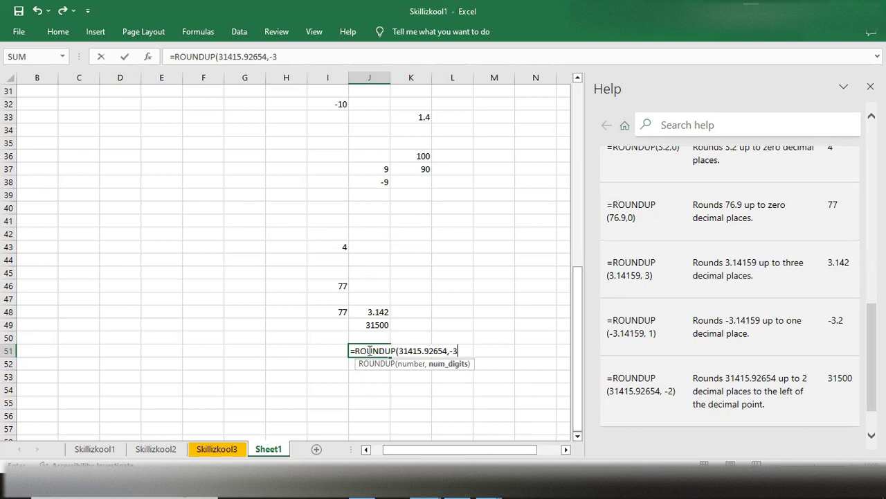
{"action": "type", "text": ")"}
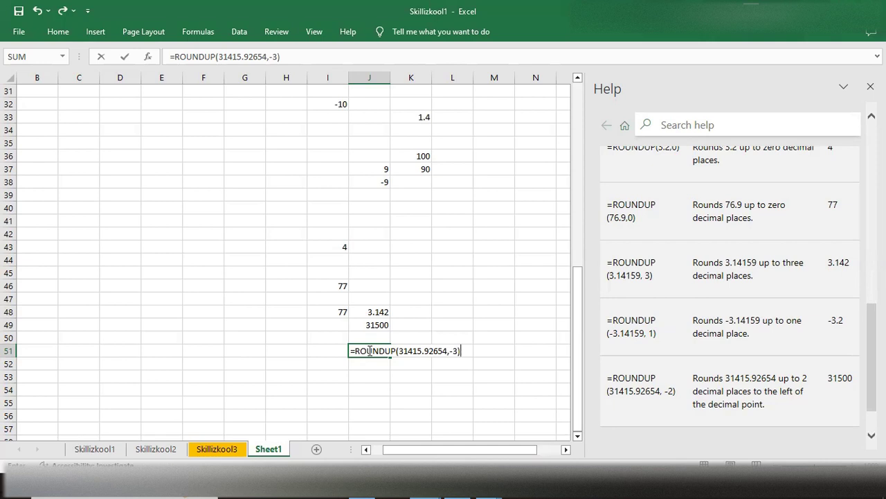
{"action": "key", "text": "Return"}
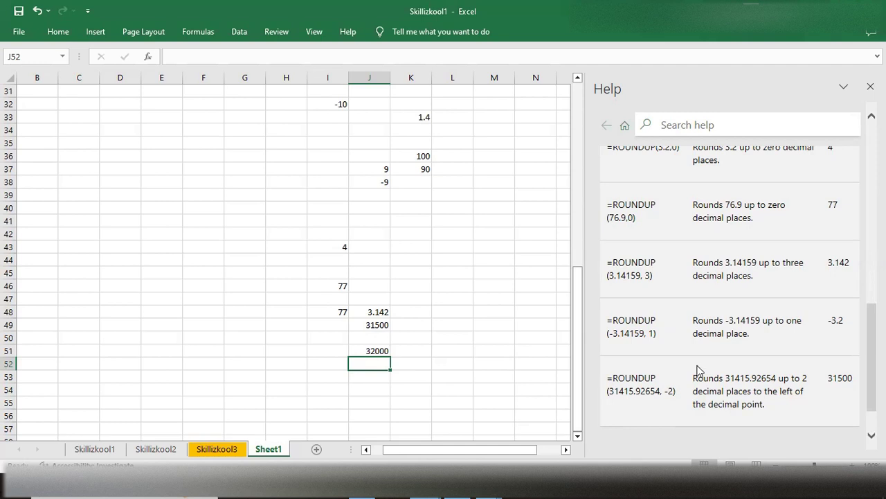
- Enter the help article's negative-number example =ROUNDUP(-3.14159,1) in cell L50
{"action": "scroll", "coordinate": [699, 370], "scroll_direction": "down", "scroll_amount": 2}
{"action": "scroll", "coordinate": [701, 371], "scroll_direction": "up", "scroll_amount": 2}
{"action": "left_click", "coordinate": [441, 331]}
{"action": "double_click", "coordinate": [442, 331]}
{"action": "left_click", "coordinate": [442, 331]}
{"action": "type", "text": "="}
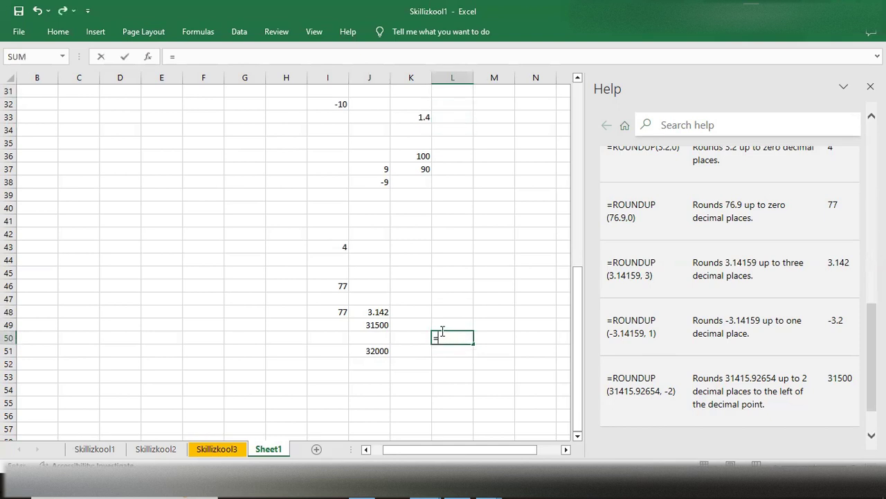
{"action": "type", "text": "round"}
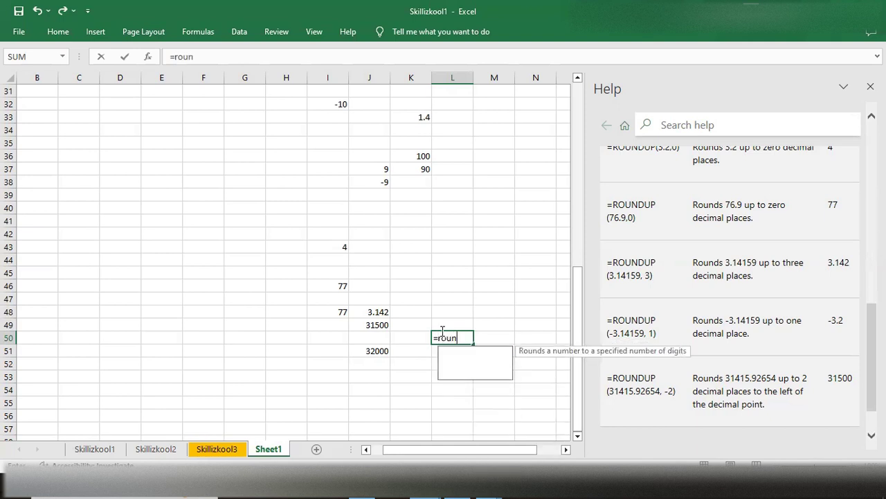
{"action": "key", "text": "Down"}
{"action": "key", "text": "Down"}
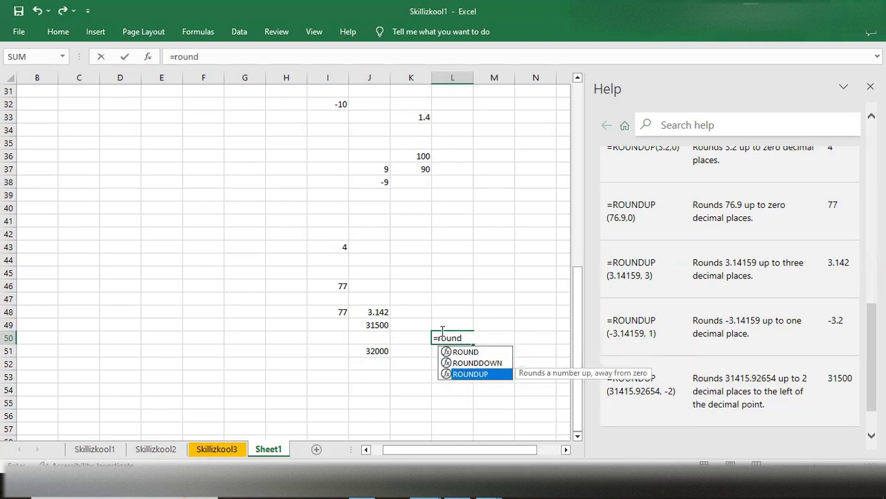
{"action": "key", "text": "Tab"}
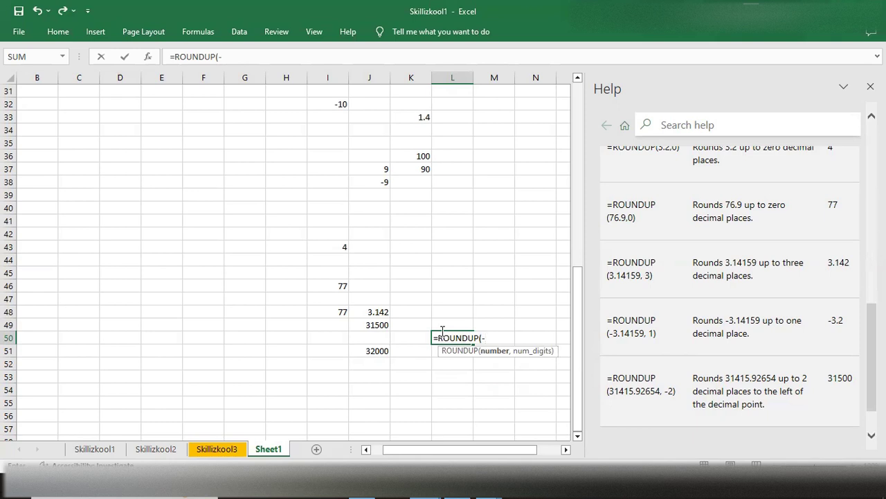
{"action": "type", "text": "3.14159,1"}
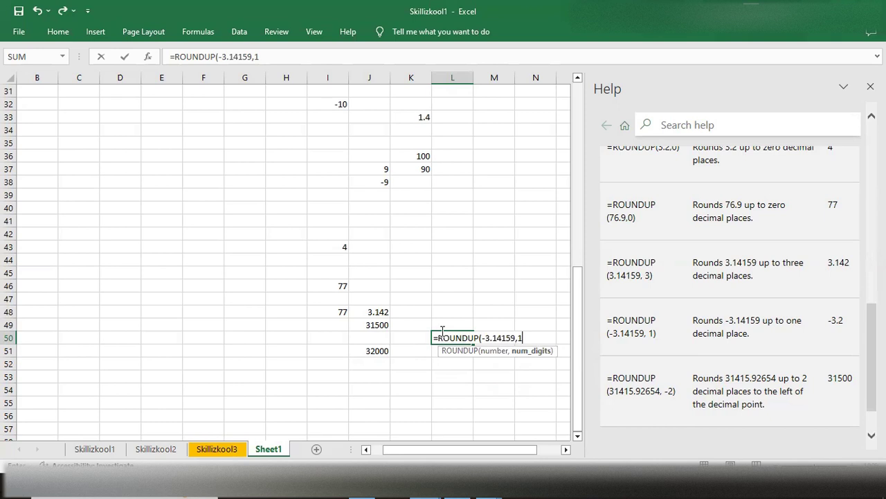
{"action": "type", "text": ")"}
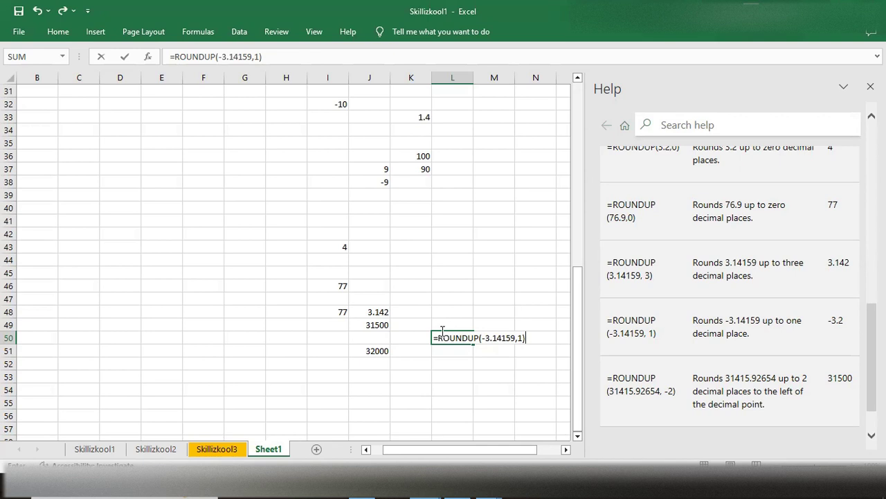
{"action": "key", "text": "Return"}
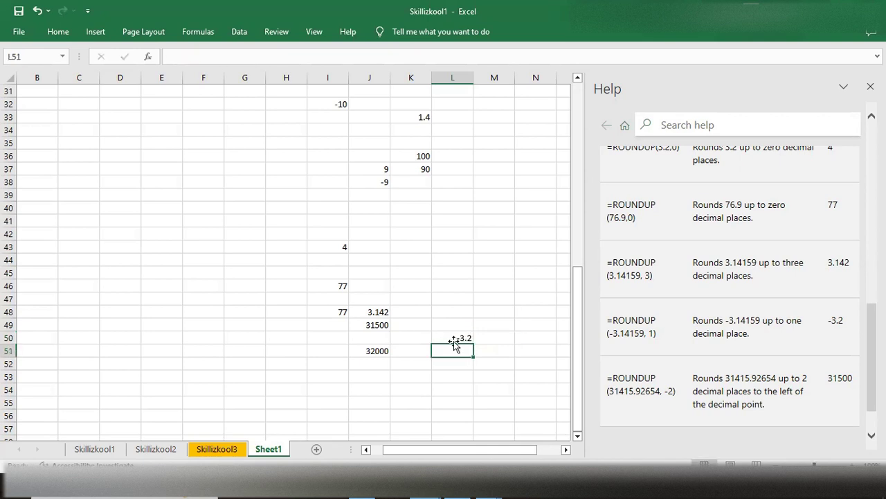
- Start a ROUNDDOWN formula in cell L46 and open the function's help article
{"action": "scroll", "coordinate": [687, 306], "scroll_direction": "up", "scroll_amount": 3}
{"action": "scroll", "coordinate": [688, 306], "scroll_direction": "up", "scroll_amount": 5}
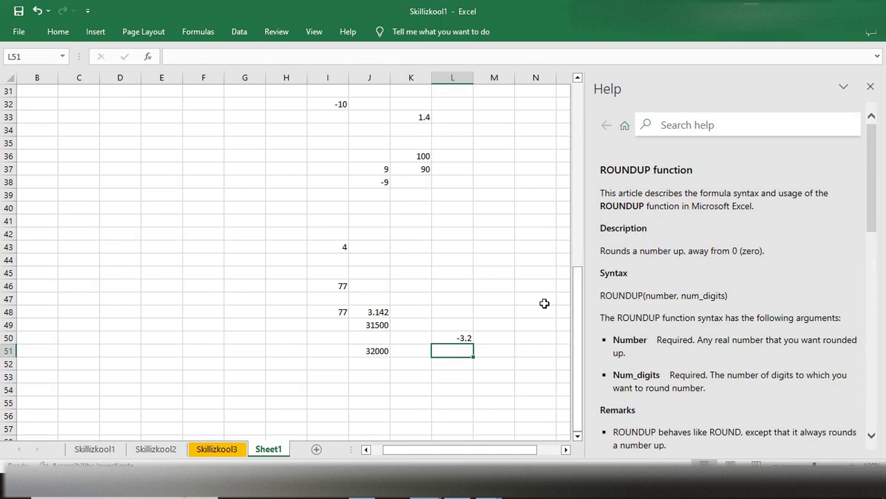
{"action": "key", "text": "Up"}
{"action": "left_click", "coordinate": [446, 286]}
{"action": "type", "text": "=round"}
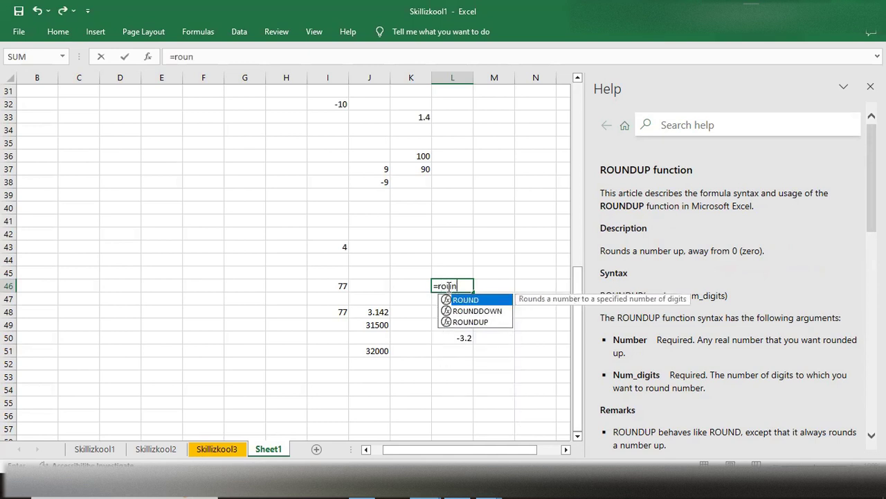
{"action": "key", "text": "Down"}
{"action": "key", "text": "Tab"}
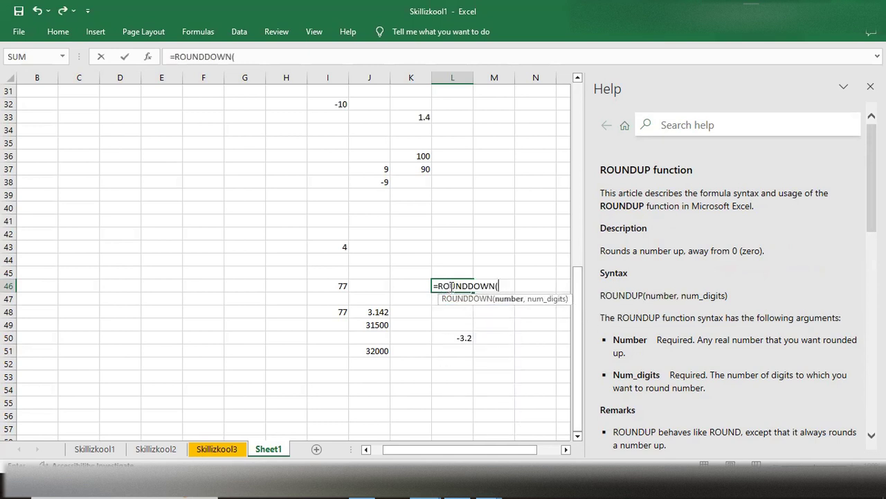
{"action": "left_click", "coordinate": [484, 302]}
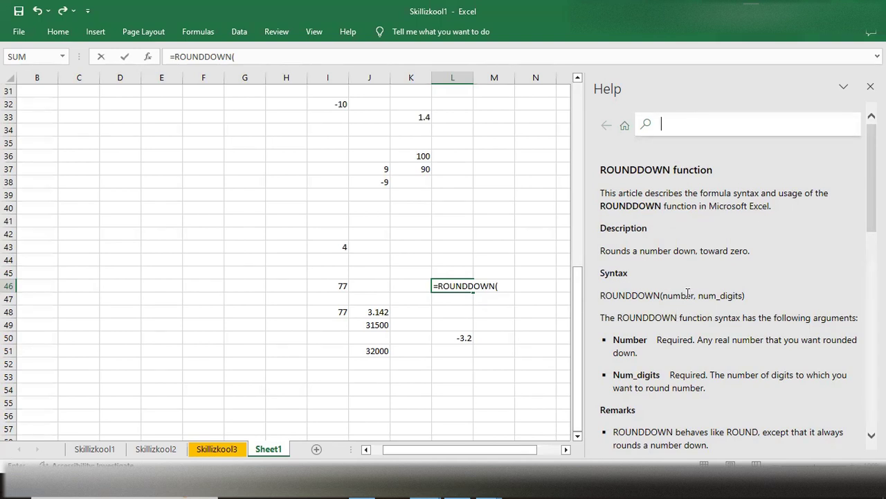
- Examine the ROUNDDOWN help article's description, syntax, remarks on num_digits and example formulas
{"action": "scroll", "coordinate": [732, 296], "scroll_direction": "down", "scroll_amount": 3}
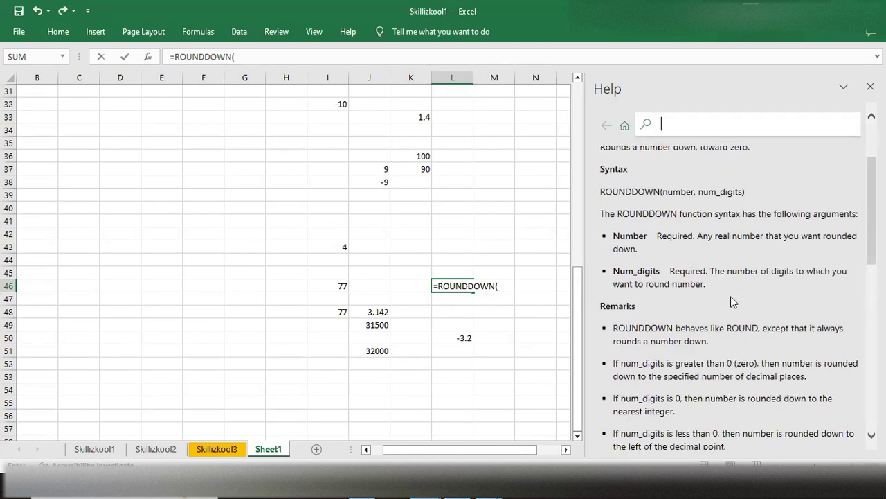
{"action": "scroll", "coordinate": [731, 296], "scroll_direction": "up", "scroll_amount": 2}
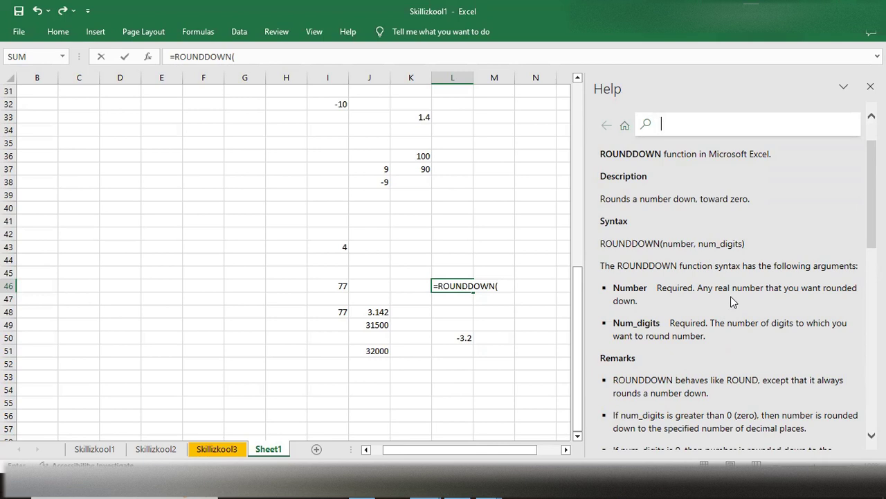
{"action": "scroll", "coordinate": [731, 296], "scroll_direction": "down", "scroll_amount": 4}
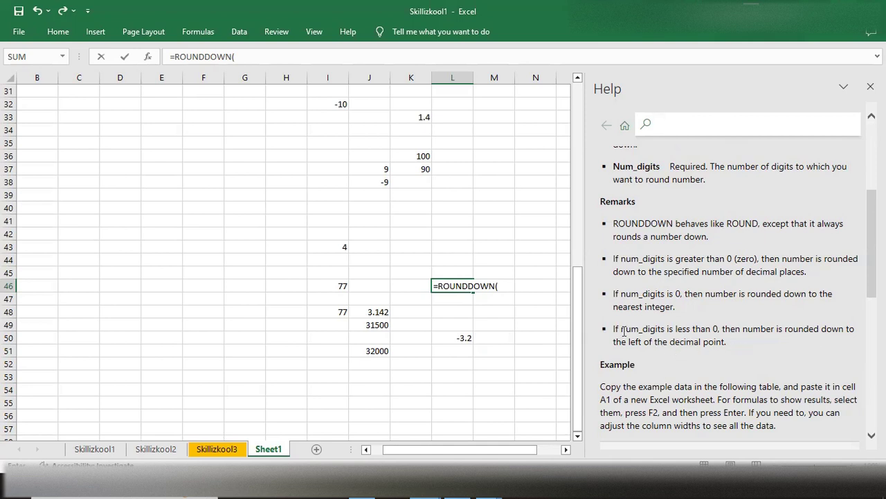
{"action": "scroll", "coordinate": [625, 332], "scroll_direction": "down", "scroll_amount": 3}
{"action": "scroll", "coordinate": [625, 332], "scroll_direction": "down", "scroll_amount": 3}
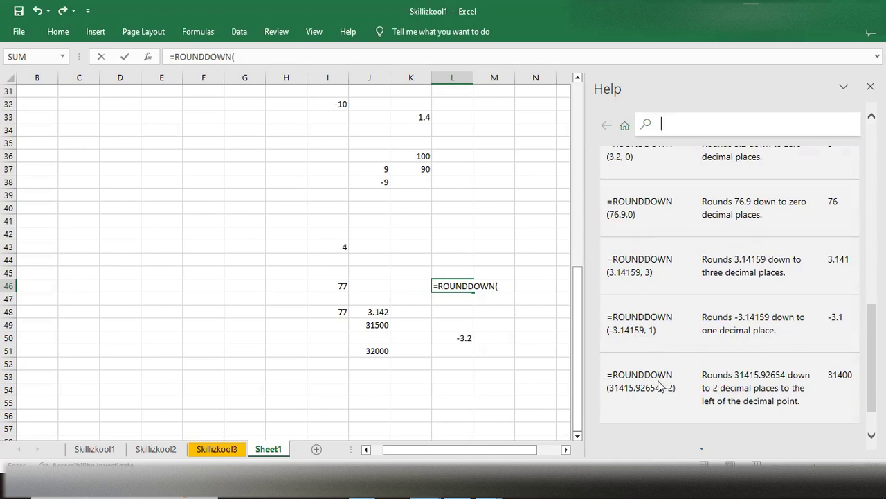
{"action": "scroll", "coordinate": [673, 375], "scroll_direction": "up", "scroll_amount": 5}
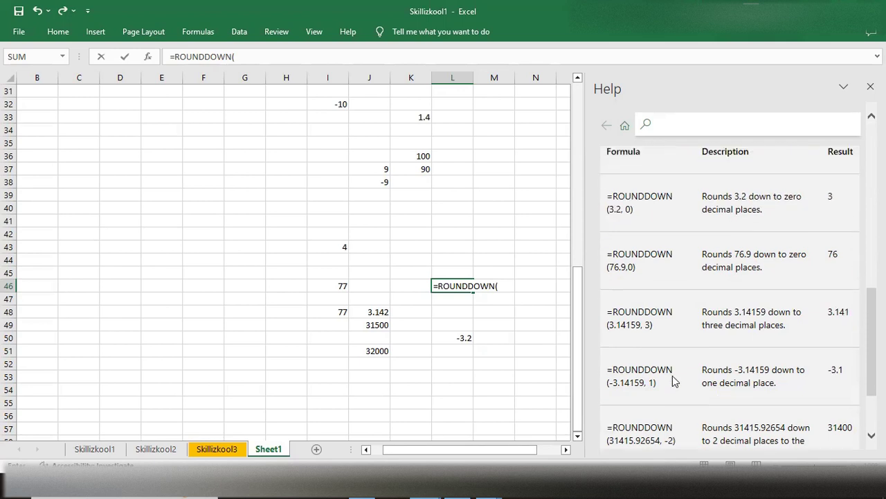
{"action": "scroll", "coordinate": [673, 375], "scroll_direction": "up", "scroll_amount": 2}
{"action": "scroll", "coordinate": [672, 375], "scroll_direction": "down", "scroll_amount": 3}
{"action": "scroll", "coordinate": [673, 375], "scroll_direction": "down", "scroll_amount": 2}
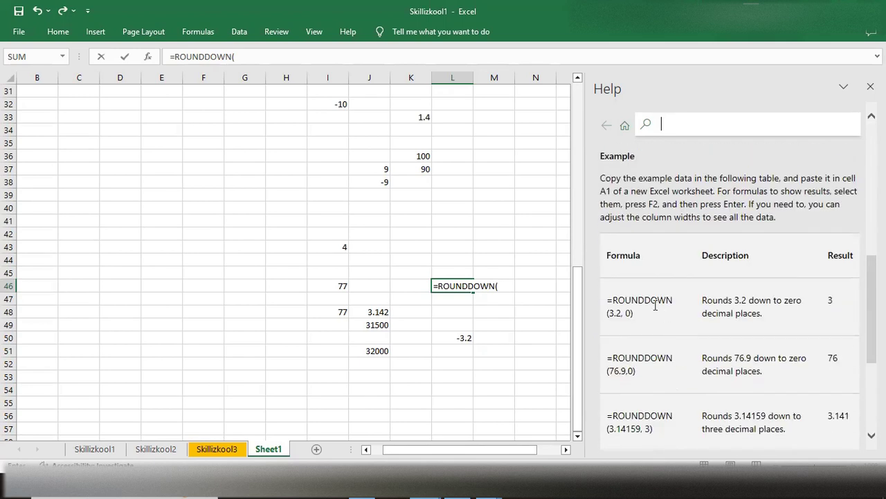
{"action": "scroll", "coordinate": [641, 302], "scroll_direction": "down", "scroll_amount": 1}
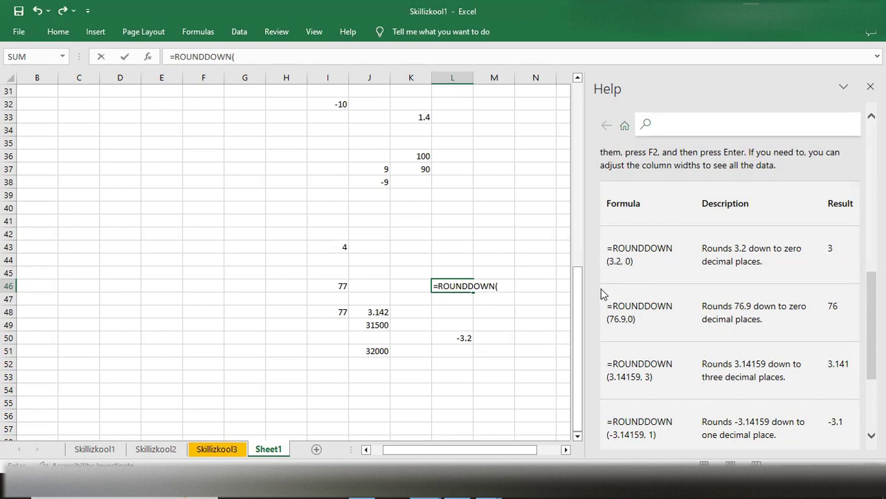
{"action": "scroll", "coordinate": [620, 304], "scroll_direction": "down", "scroll_amount": 1}
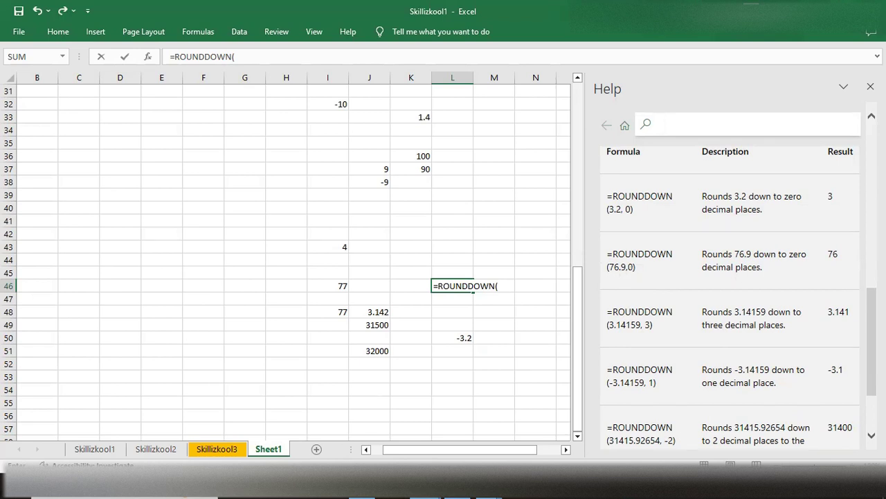
{"action": "scroll", "coordinate": [849, 255], "scroll_direction": "down", "scroll_amount": 3}
{"action": "scroll", "coordinate": [682, 264], "scroll_direction": "up", "scroll_amount": 2}
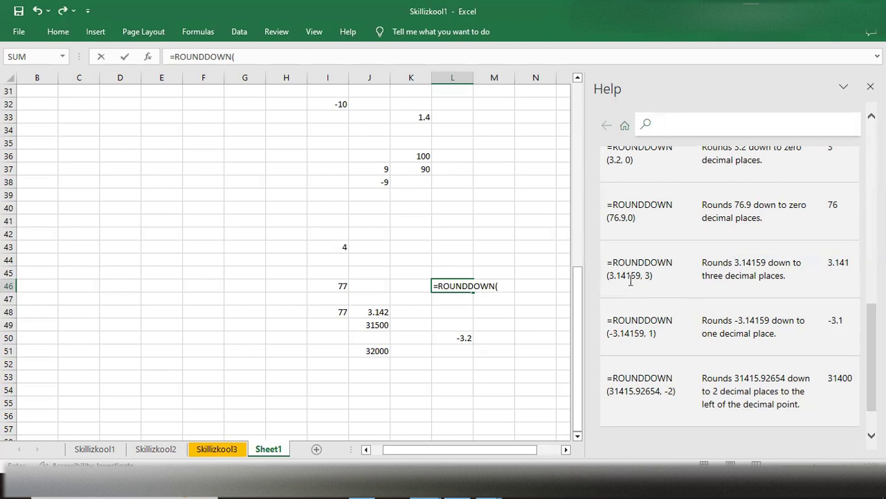
{"action": "scroll", "coordinate": [830, 270], "scroll_direction": "down", "scroll_amount": 1}
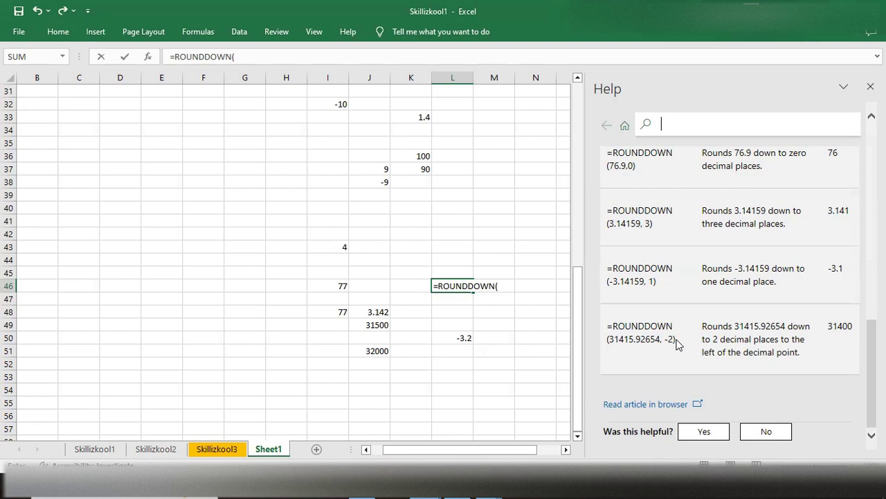
{"action": "scroll", "coordinate": [677, 344], "scroll_direction": "up", "scroll_amount": 2}
{"action": "scroll", "coordinate": [677, 344], "scroll_direction": "down", "scroll_amount": 2}
{"action": "scroll", "coordinate": [632, 321], "scroll_direction": "up", "scroll_amount": 2}
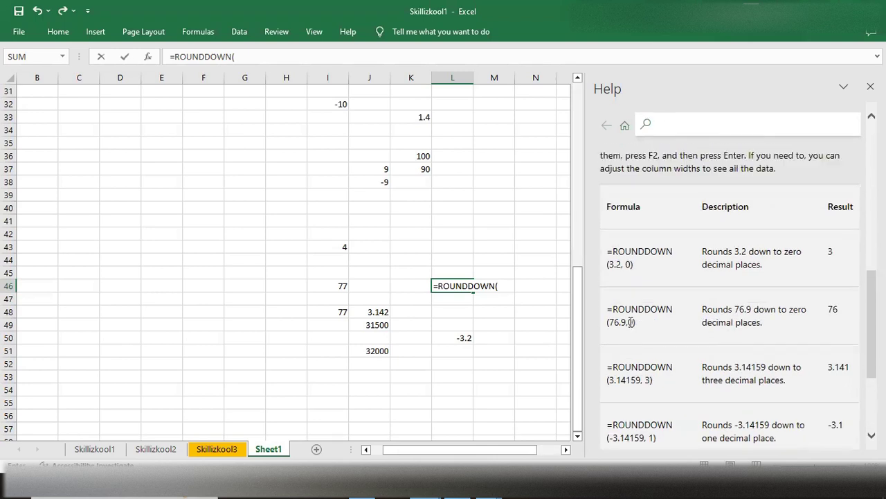
- Complete the formula in cell L46 as =ROUNDDOWN(5.98,1) and review the help article's last examples
{"action": "left_click", "coordinate": [506, 289]}
{"action": "type", "text": "5"}
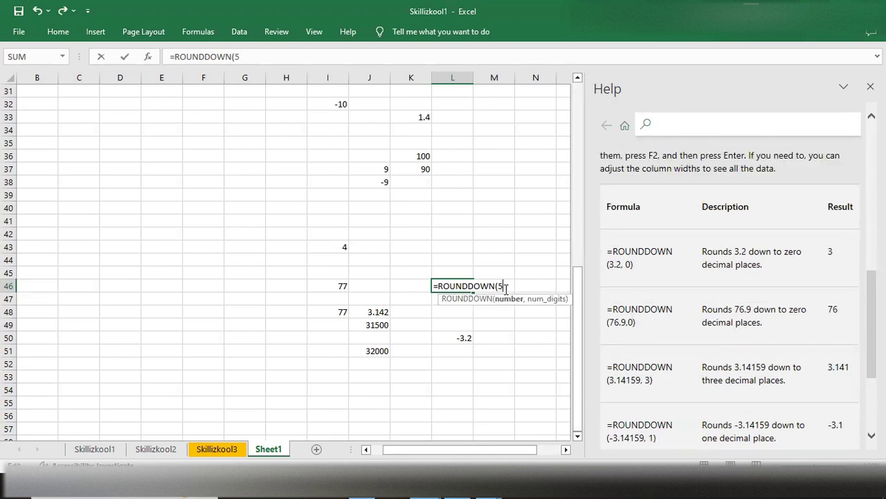
{"action": "type", "text": ".98,1)"}
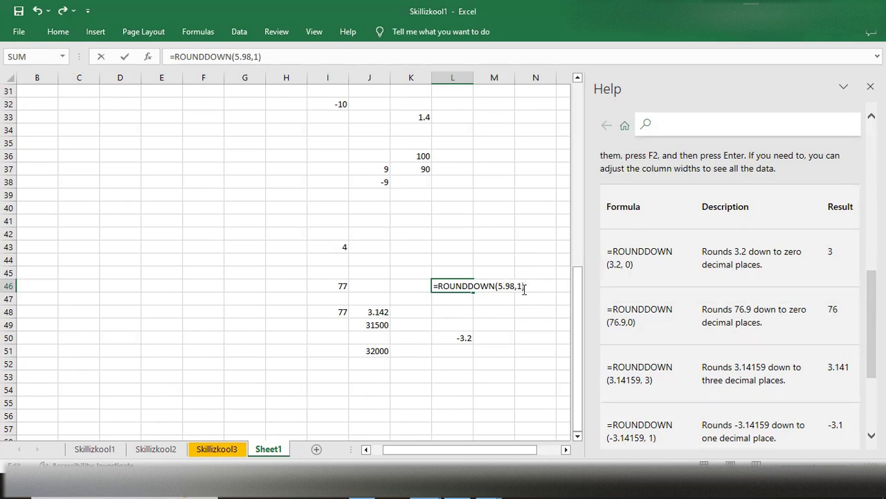
{"action": "key", "text": "Return"}
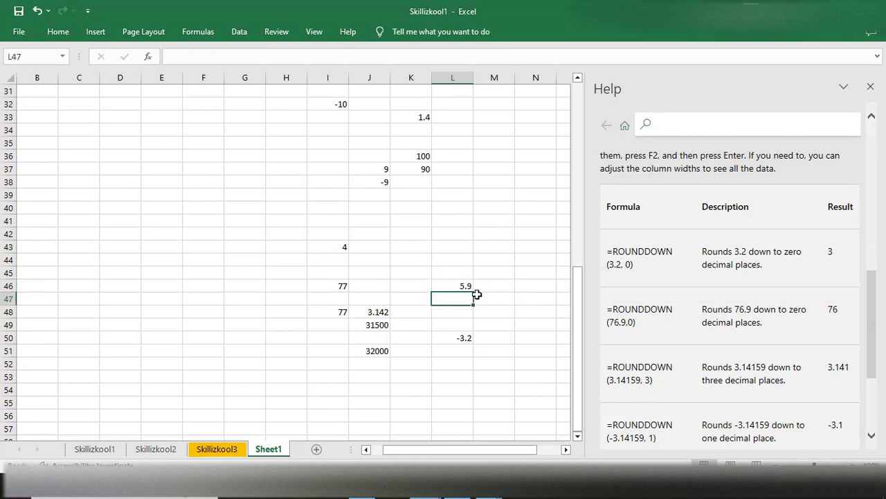
{"action": "scroll", "coordinate": [695, 365], "scroll_direction": "down", "scroll_amount": 3}
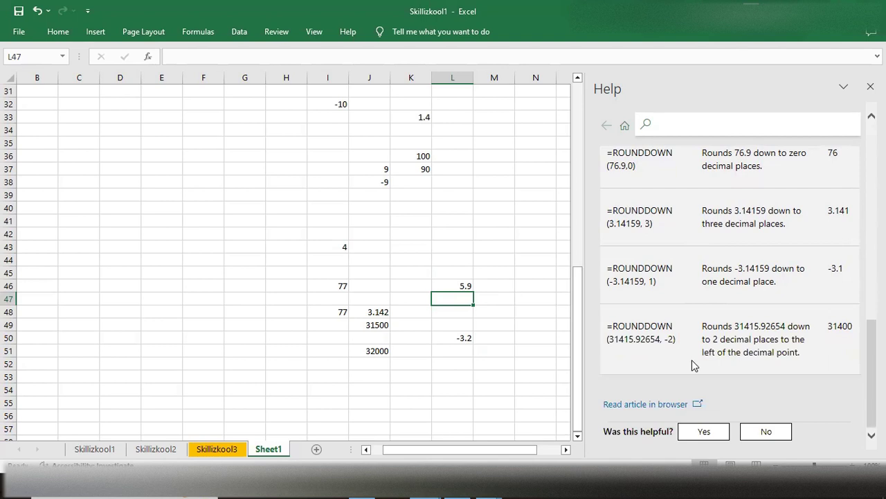
{"action": "scroll", "coordinate": [694, 365], "scroll_direction": "up", "scroll_amount": 1}
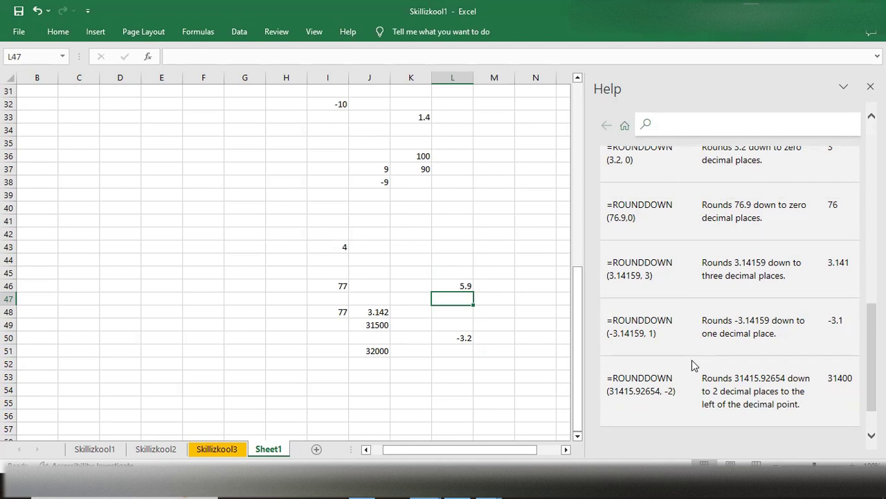
- Review the beginning of the ROUNDDOWN help article and the rounding results on the worksheet
{"action": "scroll", "coordinate": [709, 311], "scroll_direction": "up", "scroll_amount": 10}
{"action": "scroll", "coordinate": [710, 311], "scroll_direction": "up", "scroll_amount": 1}
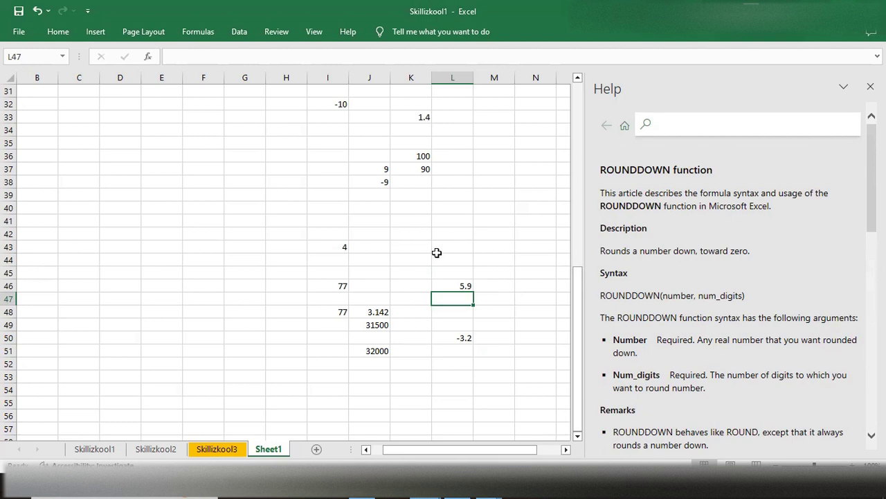
{"action": "scroll", "coordinate": [436, 253], "scroll_direction": "up", "scroll_amount": 3}
{"action": "scroll", "coordinate": [436, 253], "scroll_direction": "down", "scroll_amount": 4}
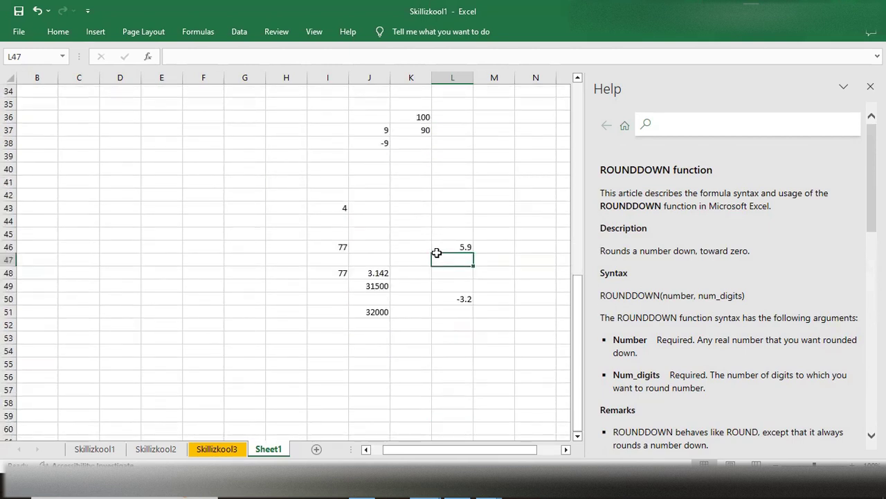
{"action": "scroll", "coordinate": [437, 252], "scroll_direction": "down", "scroll_amount": 2}
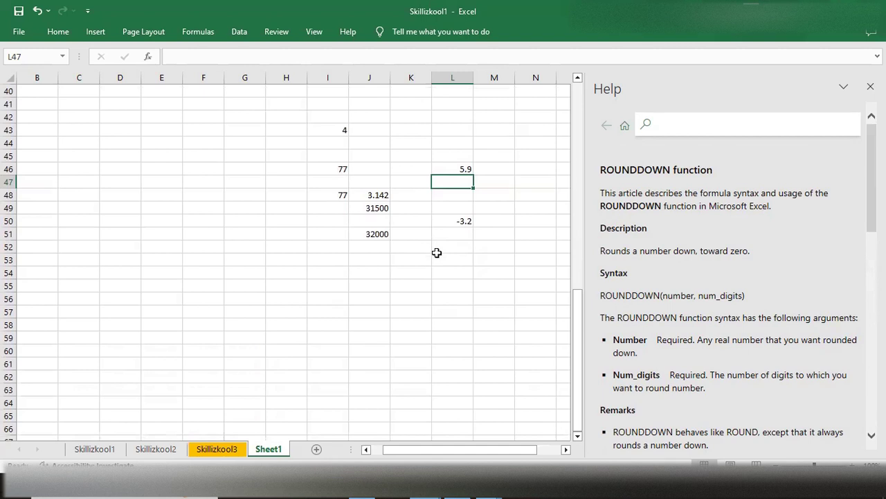
{"action": "scroll", "coordinate": [437, 253], "scroll_direction": "up", "scroll_amount": 13}
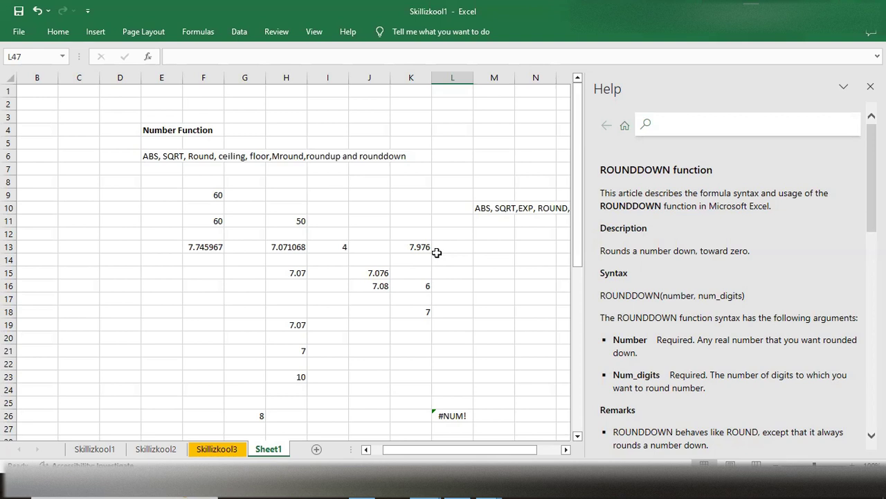
{"action": "double_click", "coordinate": [463, 288]}
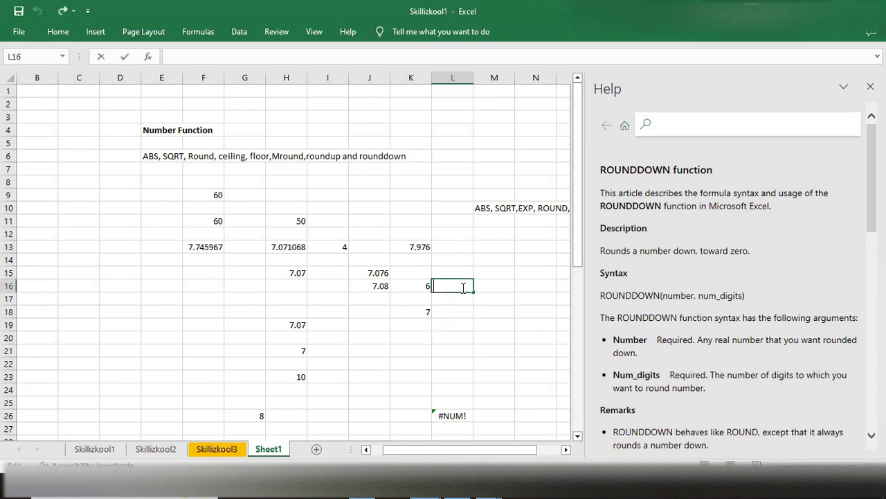
{"action": "type", "text": "=fl"}
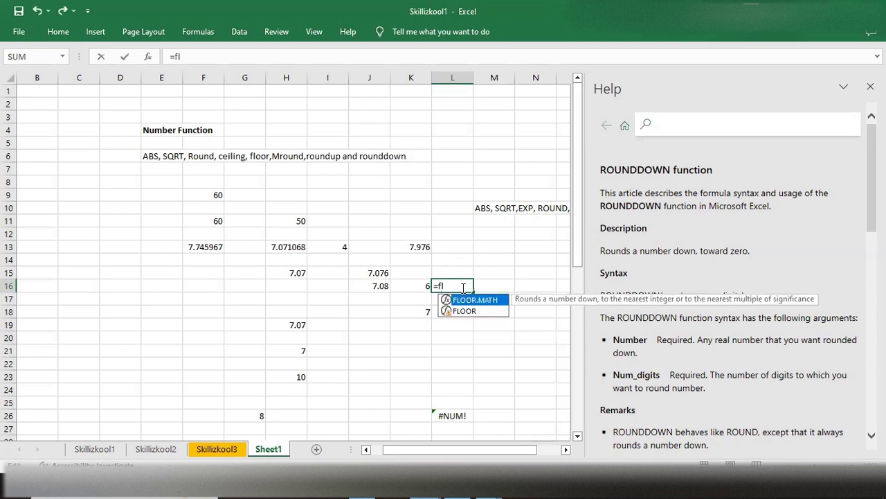
{"action": "key", "text": "BackSpace"}
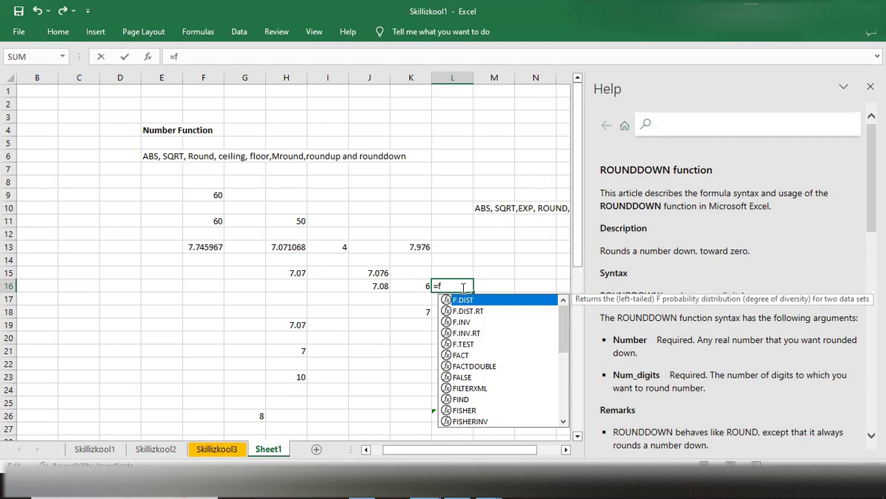
{"action": "scroll", "coordinate": [478, 379], "scroll_direction": "down", "scroll_amount": 6}
{"action": "scroll", "coordinate": [476, 382], "scroll_direction": "up", "scroll_amount": 6}
{"action": "scroll", "coordinate": [474, 385], "scroll_direction": "down", "scroll_amount": 6}
{"action": "scroll", "coordinate": [474, 385], "scroll_direction": "up", "scroll_amount": 6}
{"action": "key", "text": "Escape"}
{"action": "key", "text": "Escape"}
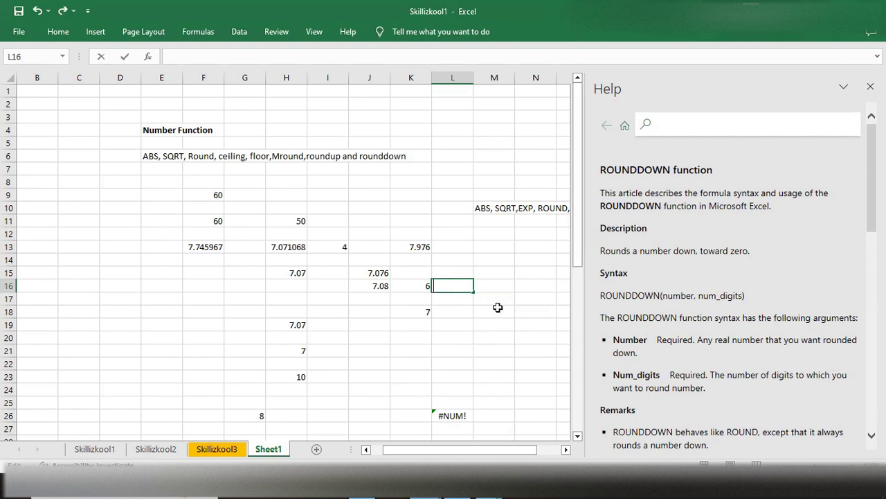
- Examine the worksheet's number function examples and the Aggregate Function and Logical Function lists in column P
{"action": "scroll", "coordinate": [497, 306], "scroll_direction": "down", "scroll_amount": 5}
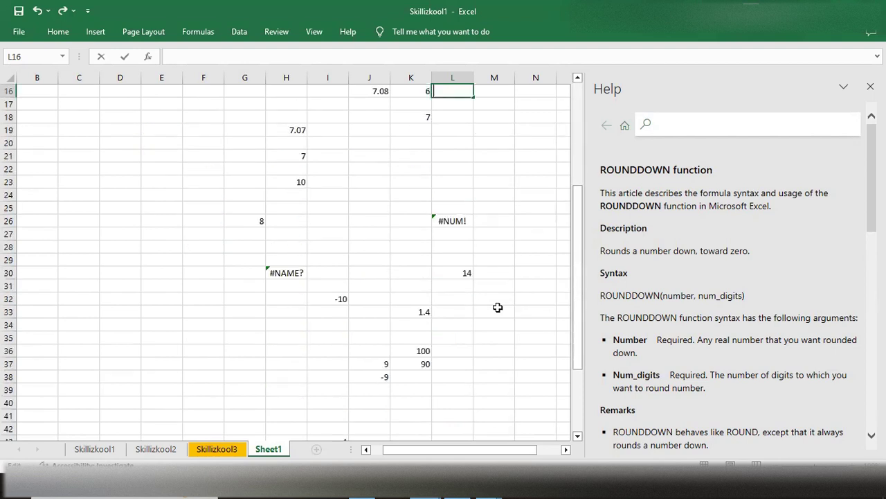
{"action": "scroll", "coordinate": [313, 376], "scroll_direction": "up", "scroll_amount": 4}
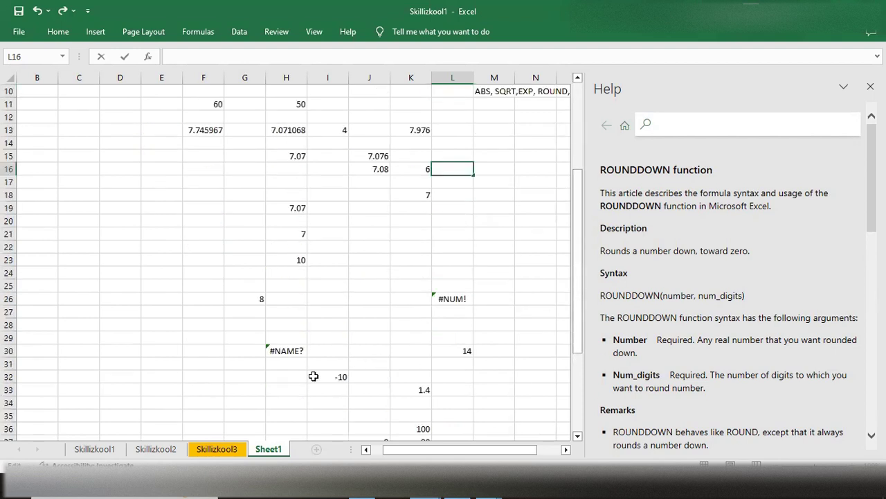
{"action": "scroll", "coordinate": [313, 376], "scroll_direction": "down", "scroll_amount": 6}
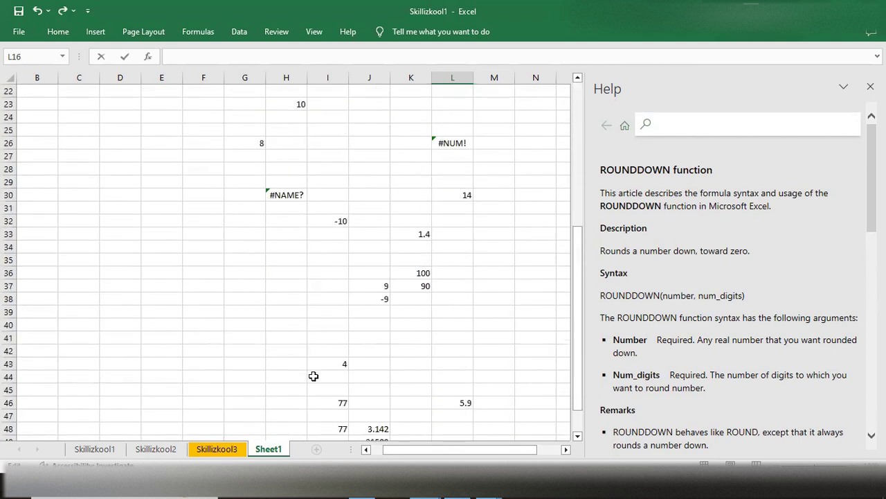
{"action": "scroll", "coordinate": [315, 377], "scroll_direction": "down", "scroll_amount": 8}
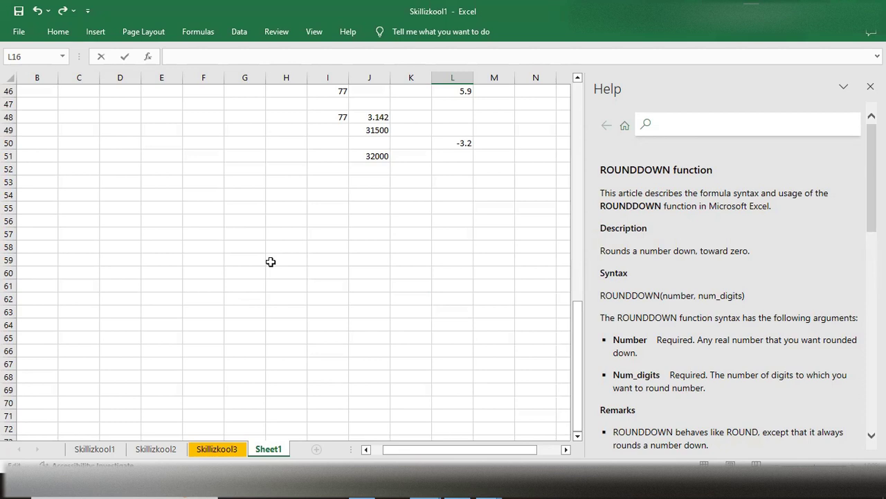
{"action": "scroll", "coordinate": [270, 262], "scroll_direction": "down", "scroll_amount": 1}
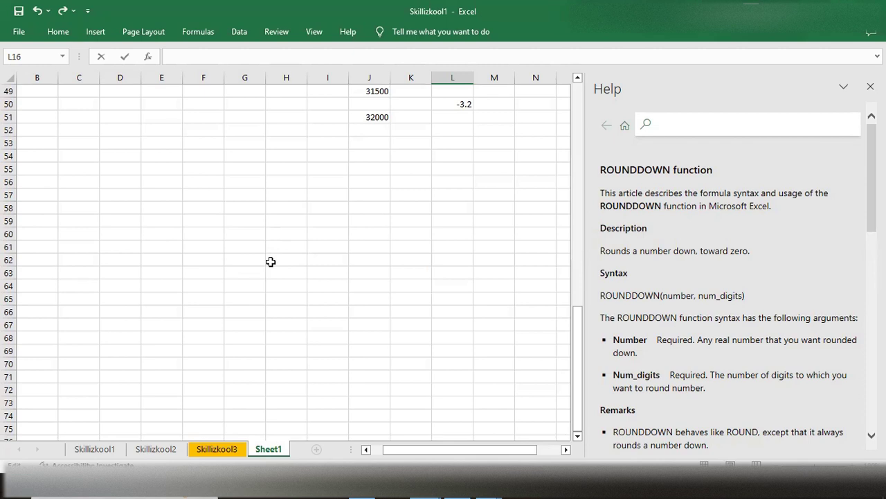
{"action": "scroll", "coordinate": [271, 262], "scroll_direction": "up", "scroll_amount": 16}
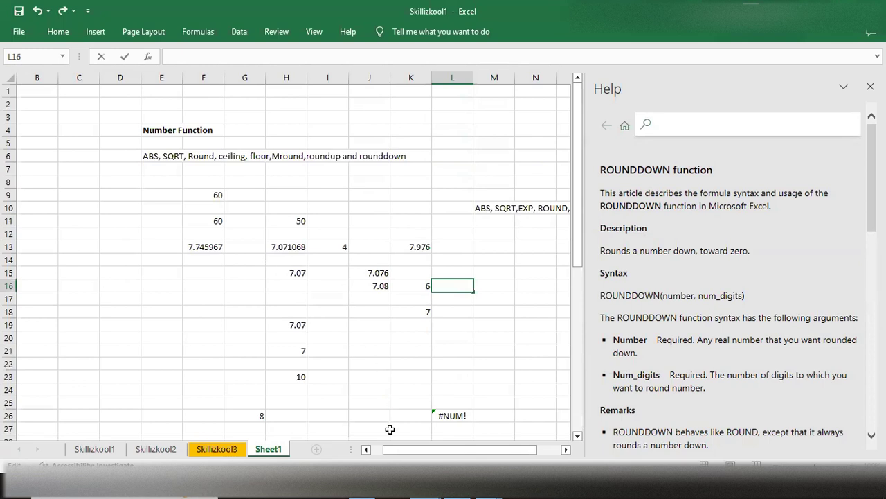
{"action": "left_click_drag", "start_coordinate": [405, 446], "coordinate": [482, 448]}
{"action": "left_click_drag", "start_coordinate": [580, 255], "coordinate": [580, 293]}
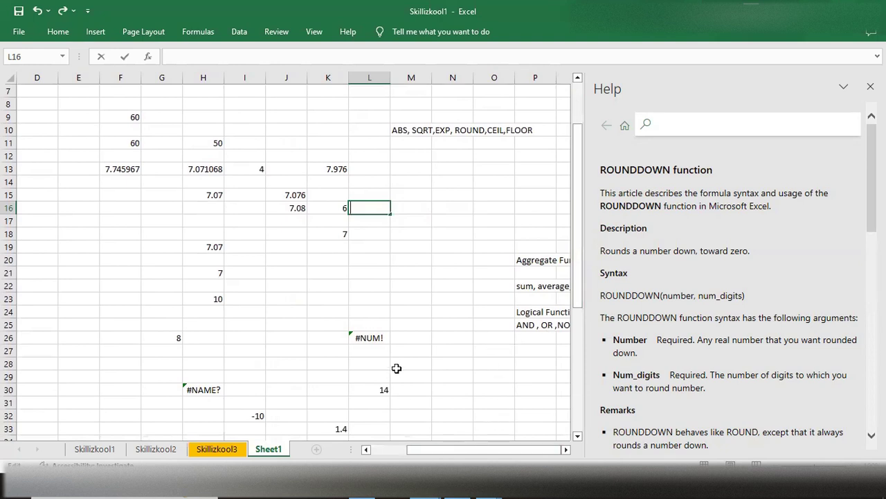
{"action": "left_click", "coordinate": [488, 306]}
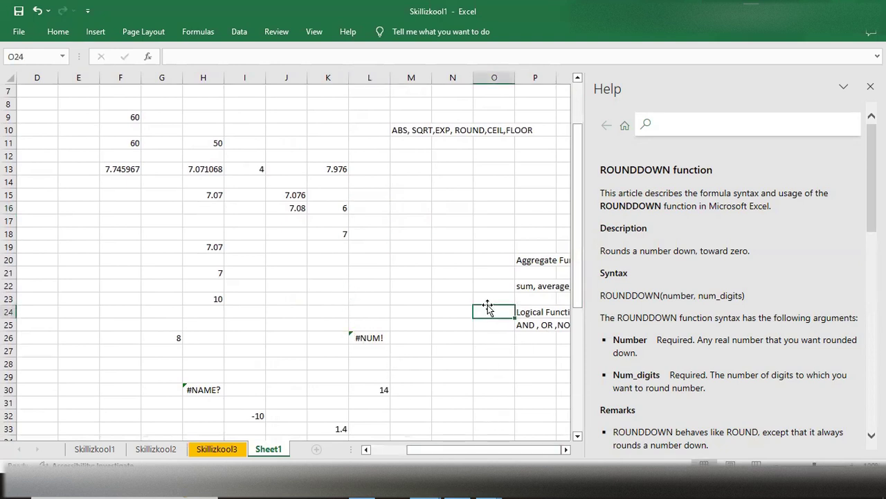
{"action": "key", "text": "Right"}
{"action": "key", "text": "Right"}
{"action": "key", "text": "Right"}
{"action": "key", "text": "Right"}
{"action": "key", "text": "Right"}
{"action": "key", "text": "Right"}
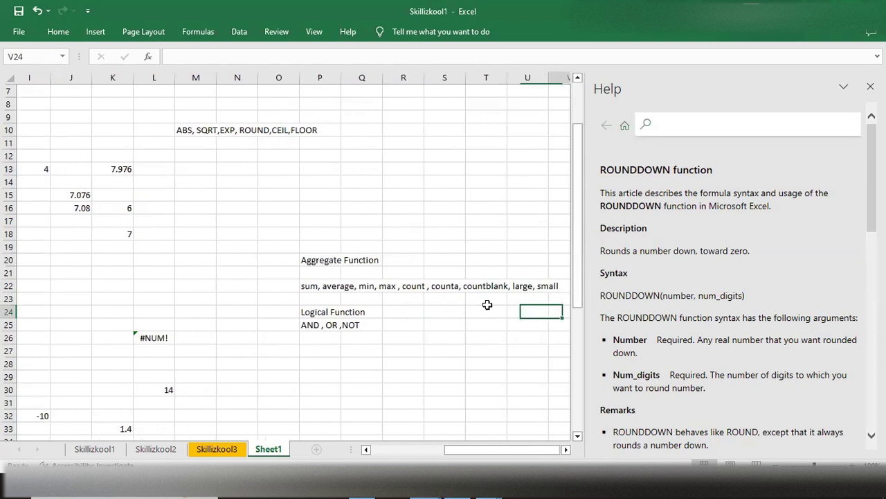
{"action": "key", "text": "Right"}
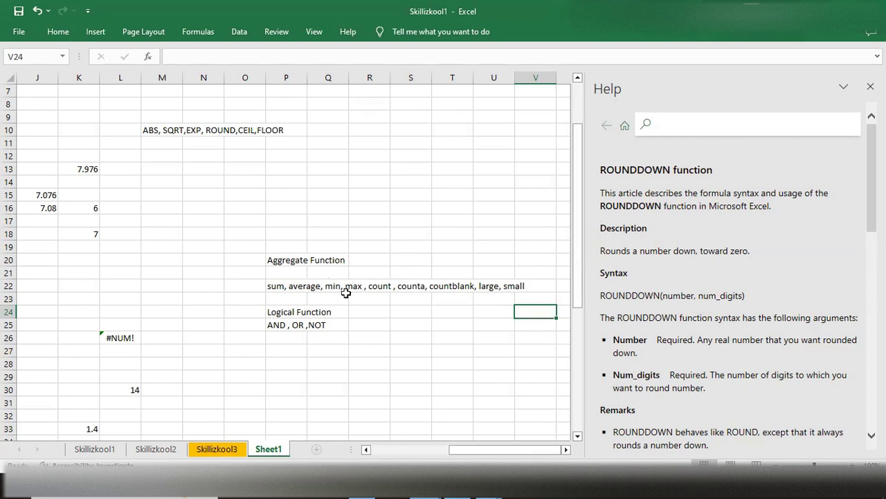
{"action": "scroll", "coordinate": [346, 310], "scroll_direction": "down", "scroll_amount": 7}
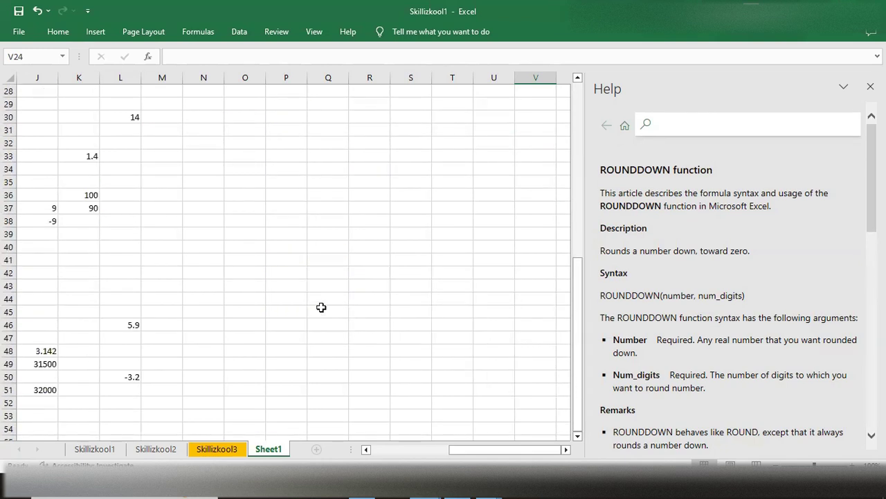
{"action": "scroll", "coordinate": [318, 276], "scroll_direction": "up", "scroll_amount": 3}
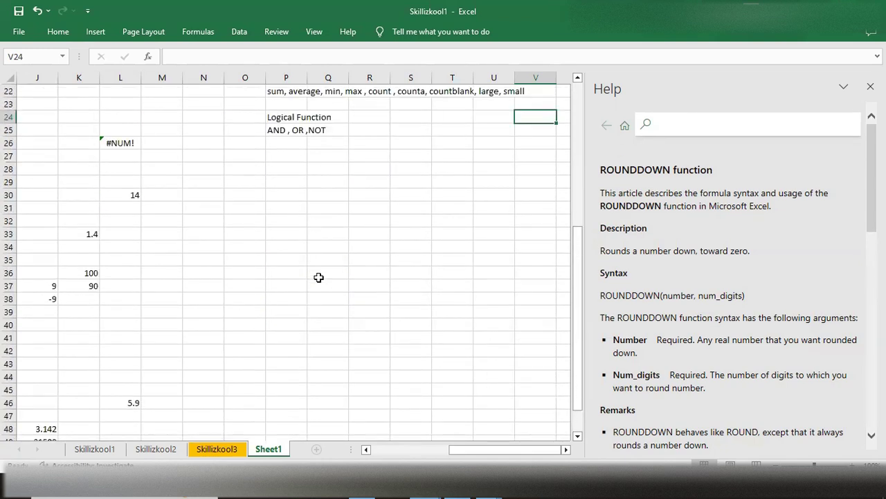
- Enter the header Sales in cell P32 and fill the cell yellow
{"action": "left_click", "coordinate": [286, 260]}
{"action": "type", "text": "Sales"}
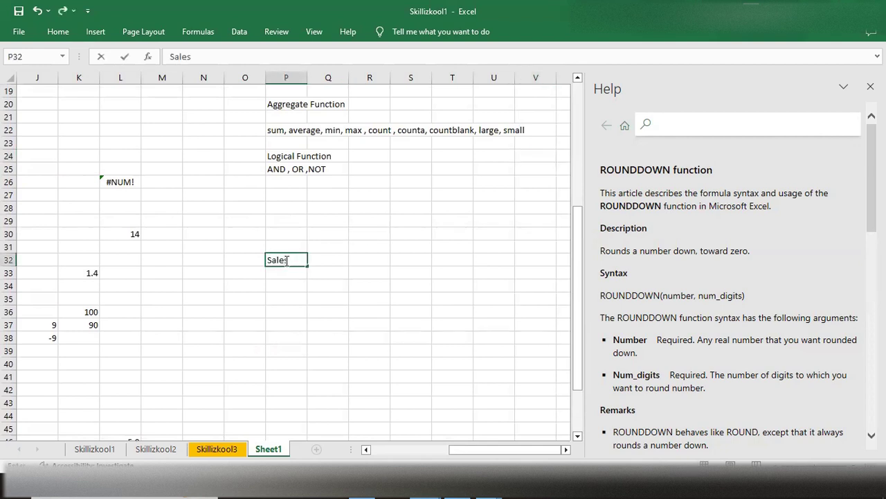
{"action": "left_click", "coordinate": [58, 31]}
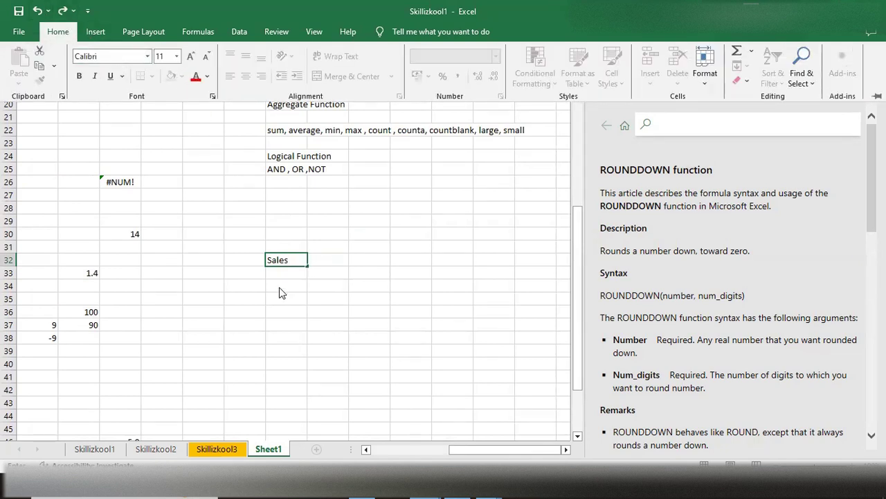
{"action": "left_click", "coordinate": [290, 263]}
{"action": "left_click", "coordinate": [291, 274]}
{"action": "left_click_drag", "start_coordinate": [298, 267], "coordinate": [291, 261]}
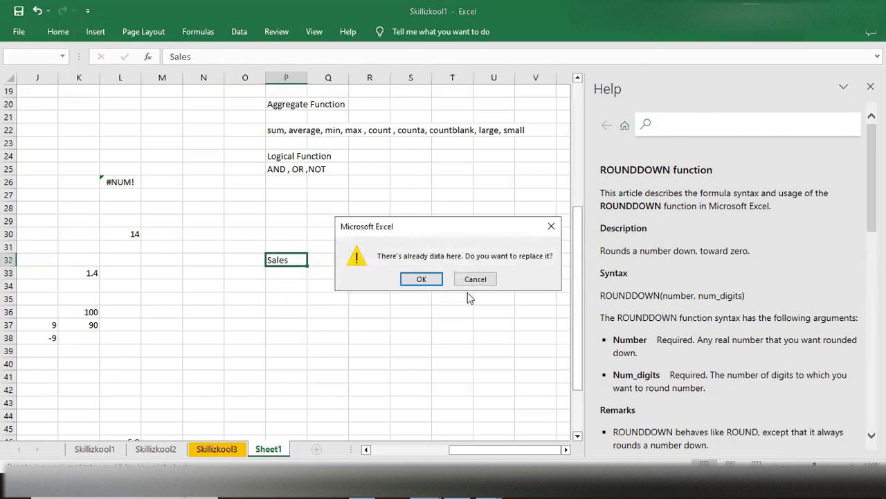
{"action": "left_click", "coordinate": [551, 226]}
{"action": "left_click", "coordinate": [289, 259]}
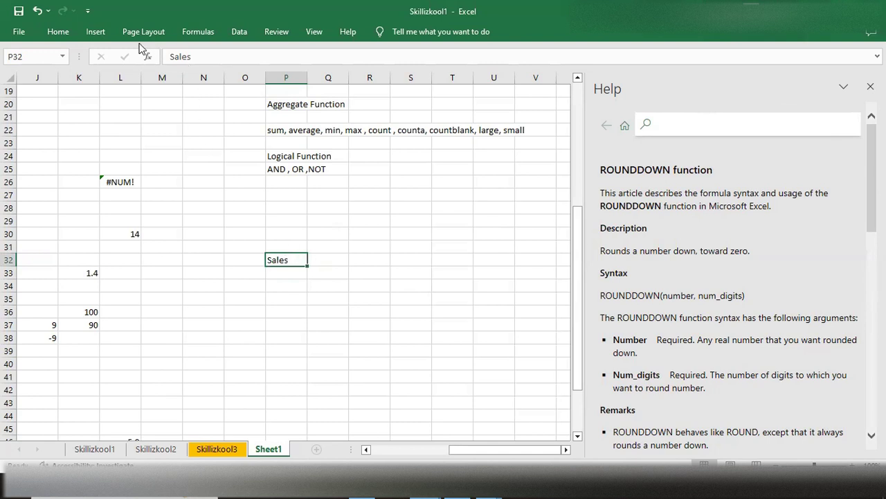
{"action": "left_click", "coordinate": [57, 32]}
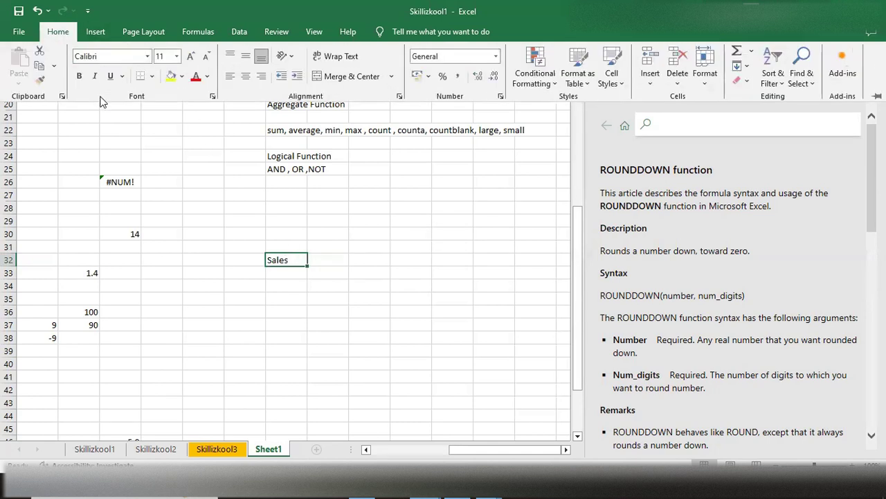
{"action": "left_click", "coordinate": [171, 76]}
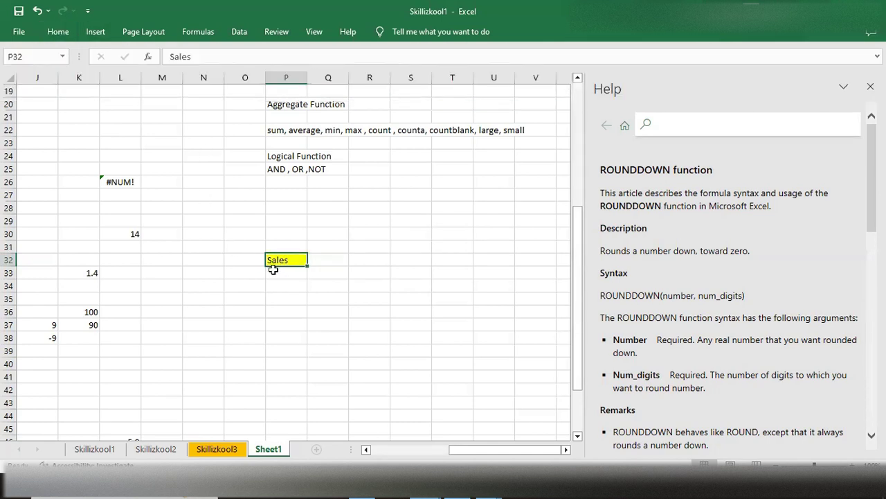
- Enter the sales values 34, 78 and 56 in cells P33 to P35
{"action": "left_click", "coordinate": [274, 272]}
{"action": "type", "text": "34"}
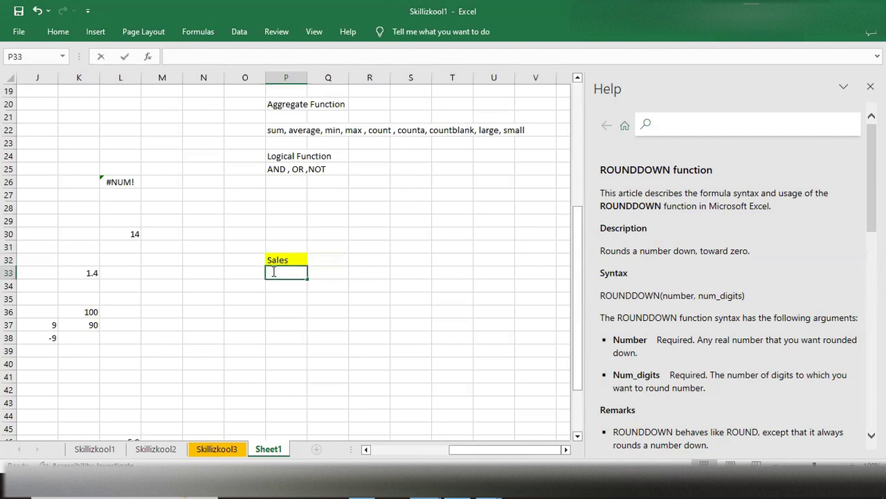
{"action": "key", "text": "Return"}
{"action": "type", "text": "56"}
{"action": "key", "text": "ctrl+Return"}
{"action": "type", "text": "78"}
{"action": "key", "text": "ctrl+Return"}
{"action": "key", "text": "Return"}
{"action": "type", "text": "56"}
{"action": "key", "text": "Return"}
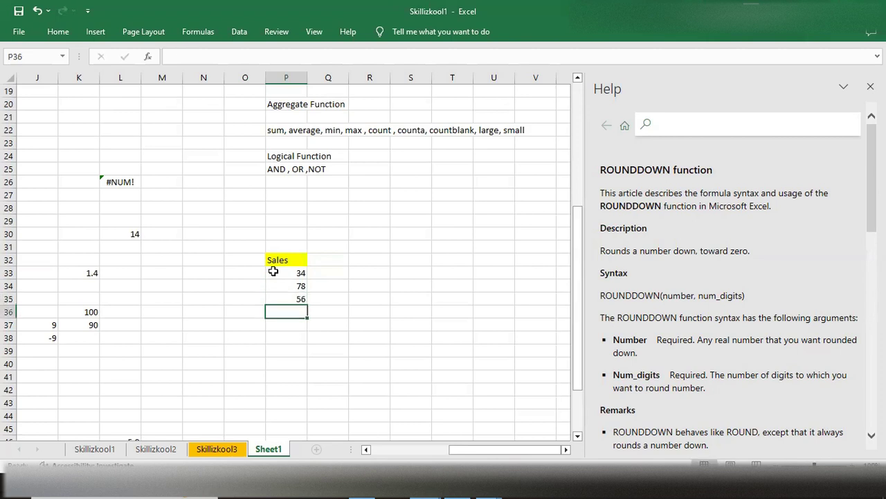
- Leave P36 blank and enter the sales values 78, 56, 67, 32 and 23 in cells P37 to P41
{"action": "key", "text": "Return"}
{"action": "type", "text": "78"}
{"action": "key", "text": "Return"}
{"action": "type", "text": "56"}
{"action": "key", "text": "Return"}
{"action": "type", "text": "67"}
{"action": "key", "text": "Return"}
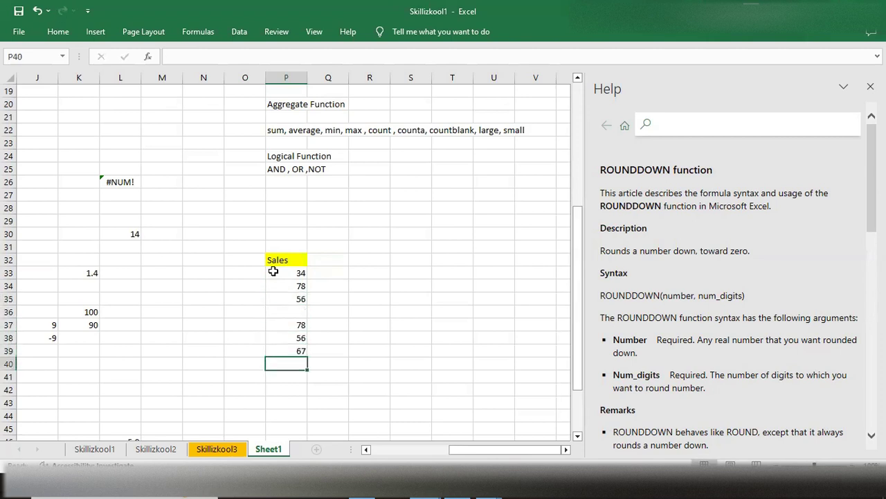
{"action": "type", "text": "32"}
{"action": "key", "text": "Return"}
{"action": "type", "text": "23"}
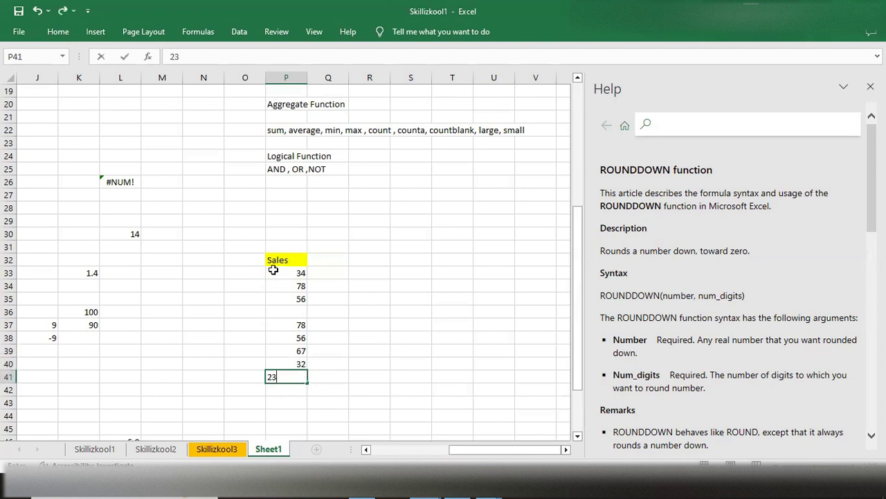
{"action": "left_click", "coordinate": [63, 34]}
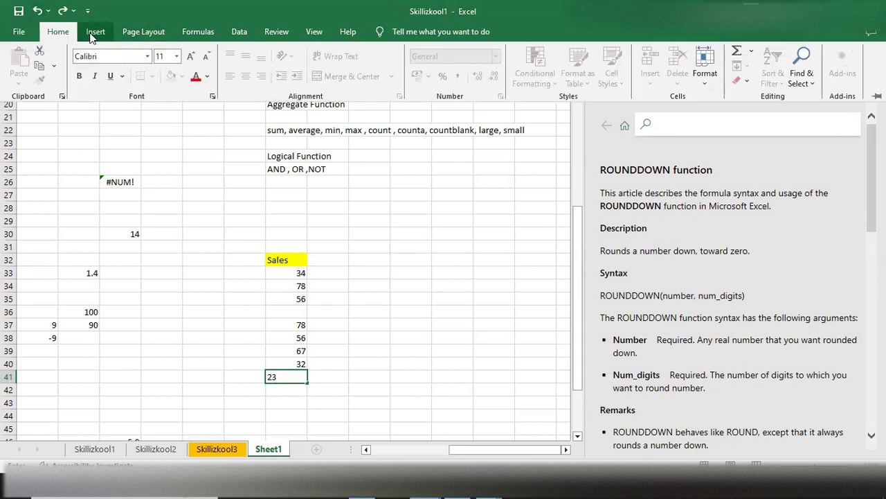
{"action": "left_click", "coordinate": [94, 33]}
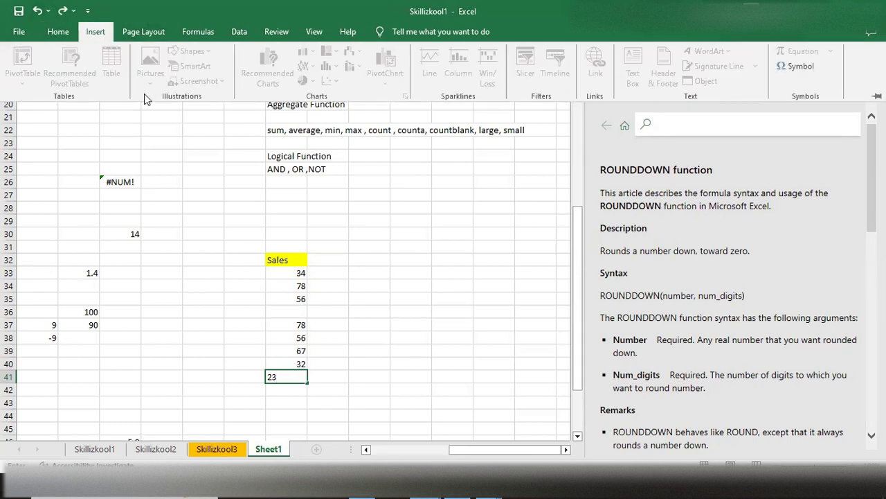
{"action": "left_click", "coordinate": [65, 31]}
{"action": "left_click", "coordinate": [298, 314]}
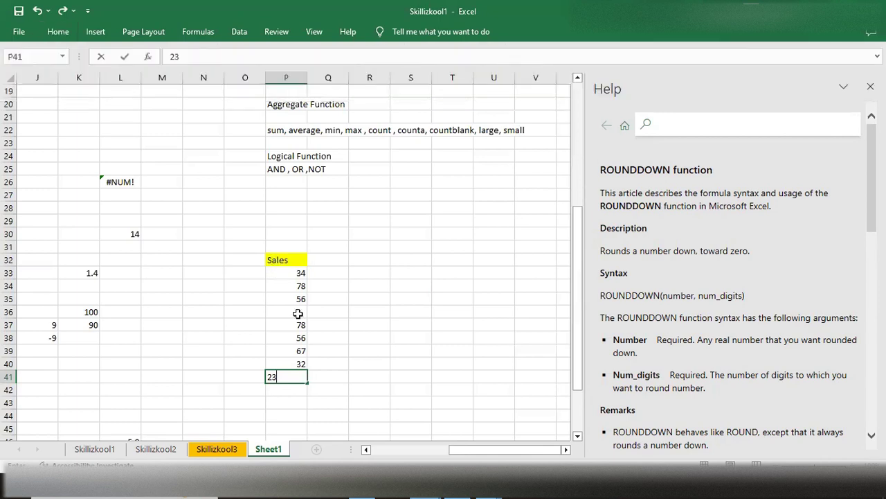
{"action": "left_click", "coordinate": [322, 314]}
- Apply all borders to the Sales list in cells P32 to P41
{"action": "left_click", "coordinate": [277, 260]}
{"action": "left_click_drag", "start_coordinate": [284, 294], "coordinate": [293, 374]}
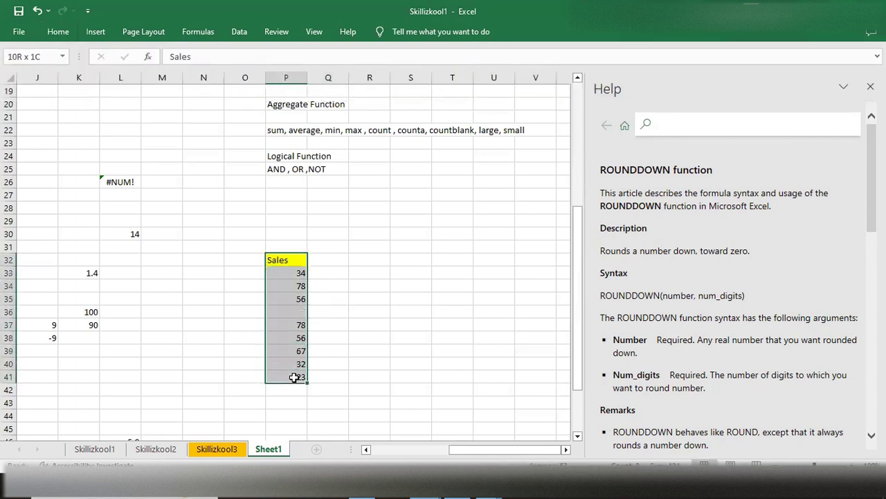
{"action": "left_click", "coordinate": [75, 31]}
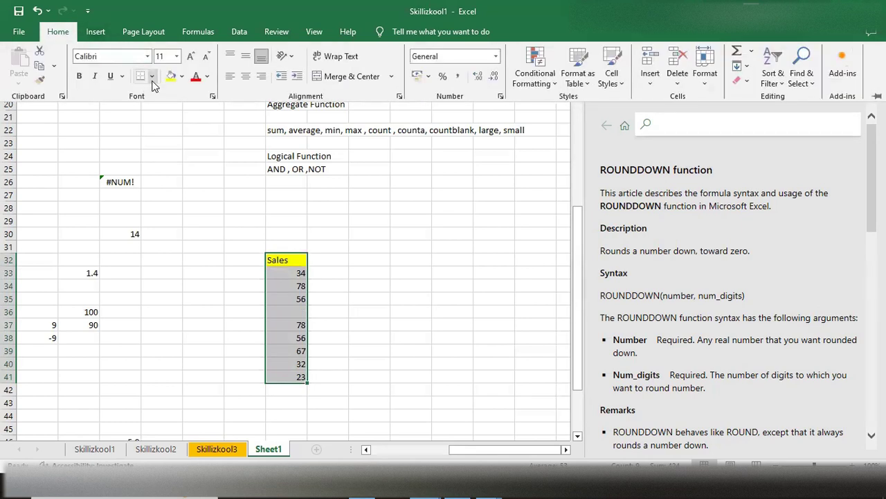
{"action": "left_click", "coordinate": [152, 77]}
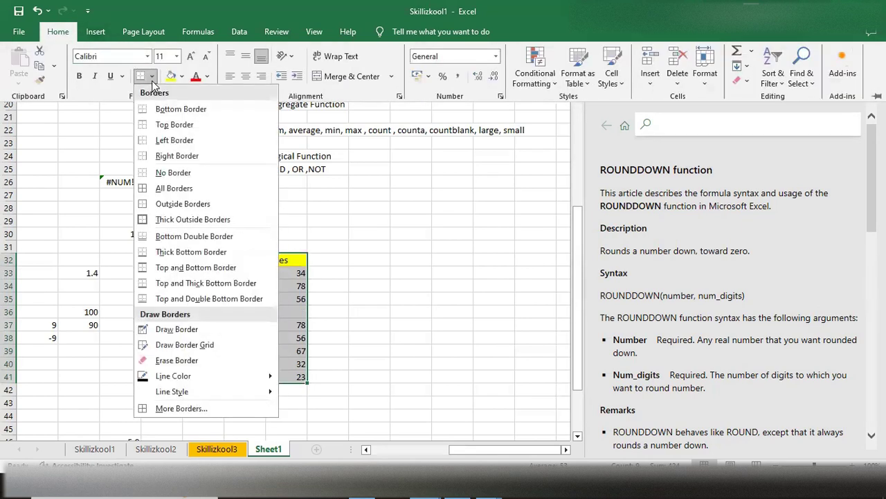
{"action": "left_click", "coordinate": [166, 190]}
{"action": "left_click", "coordinate": [376, 303]}
{"action": "left_click", "coordinate": [321, 298]}
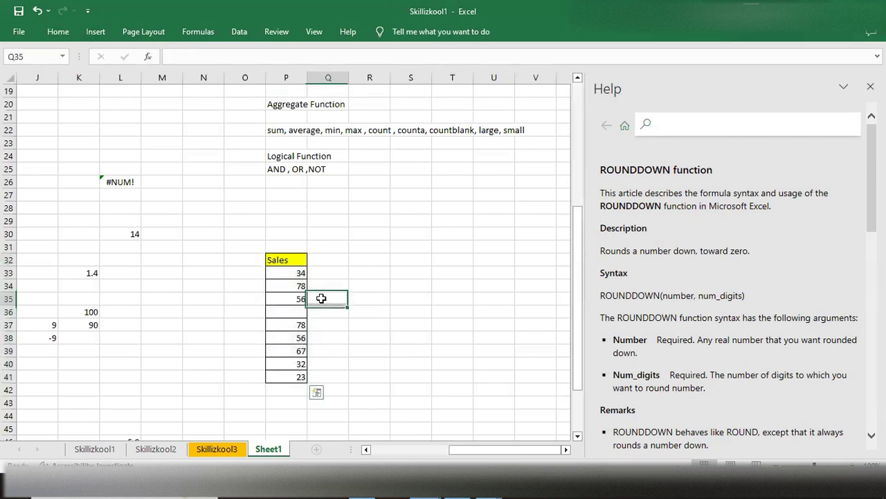
- Review the Aggregate Function list in column P and the sales values in cells P33 to P41
{"action": "left_click", "coordinate": [293, 274]}
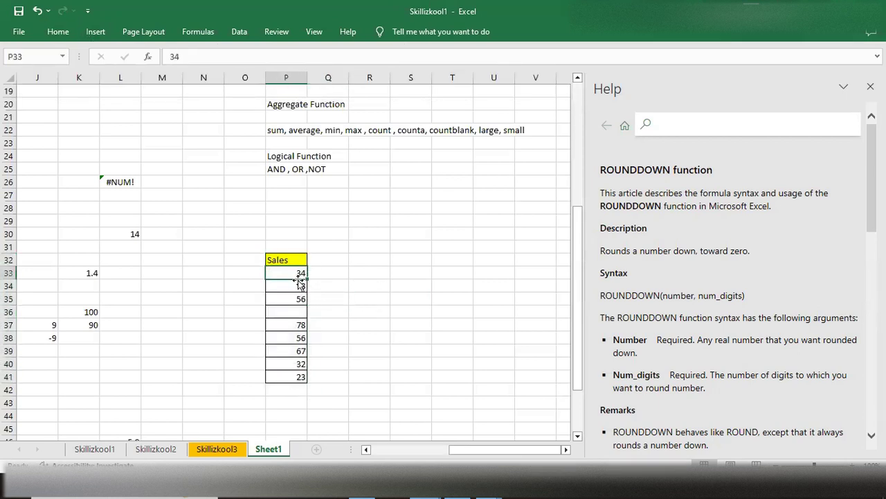
{"action": "scroll", "coordinate": [349, 272], "scroll_direction": "down", "scroll_amount": 1}
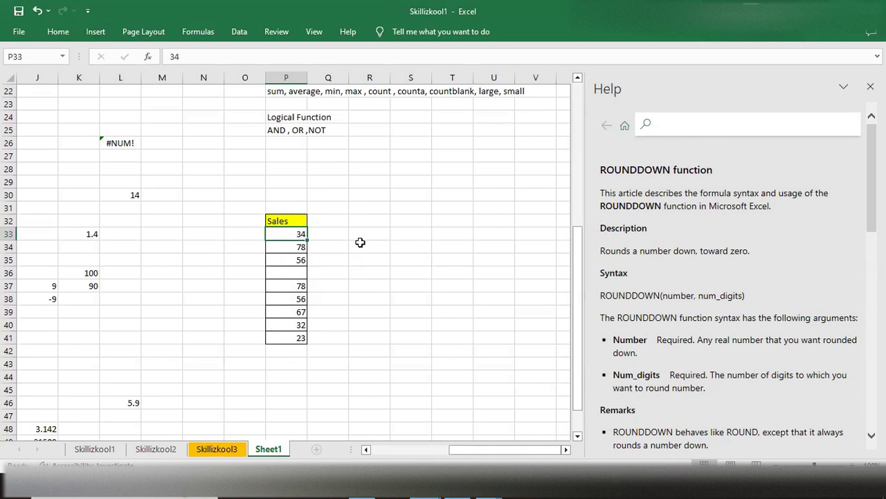
{"action": "scroll", "coordinate": [363, 240], "scroll_direction": "up", "scroll_amount": 2}
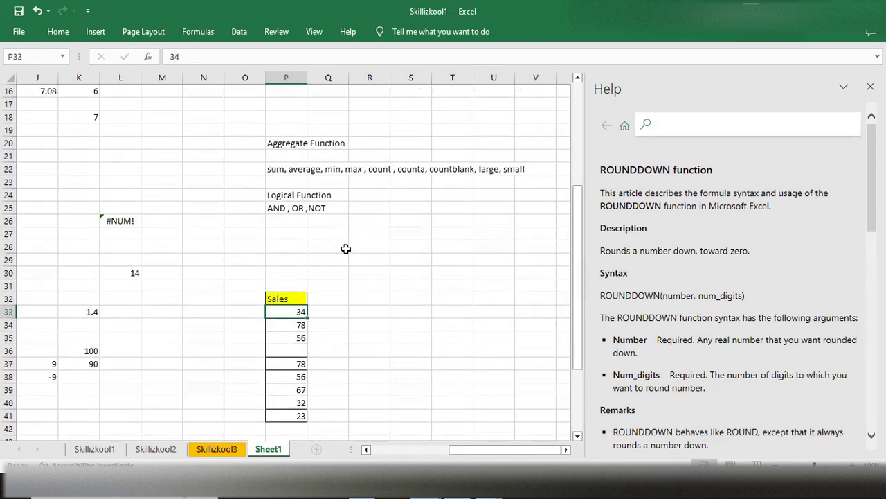
{"action": "scroll", "coordinate": [342, 251], "scroll_direction": "down", "scroll_amount": 2}
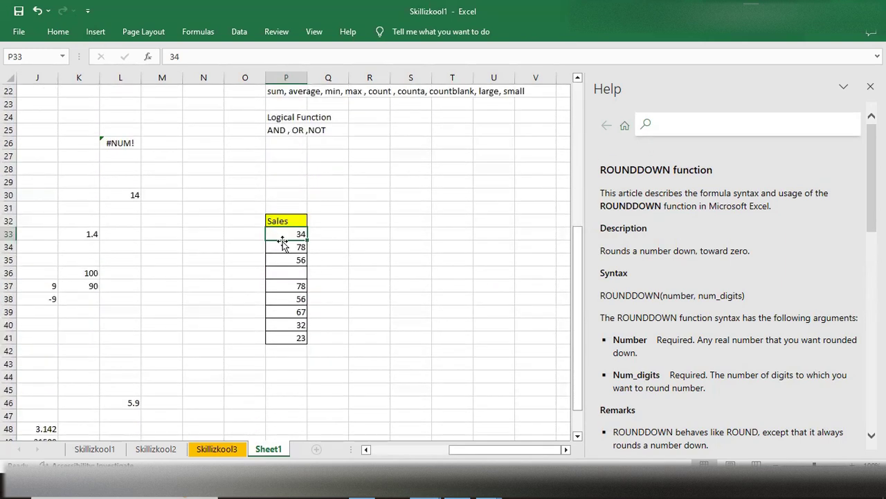
{"action": "left_click", "coordinate": [362, 259]}
{"action": "left_click_drag", "start_coordinate": [289, 234], "coordinate": [291, 339]}
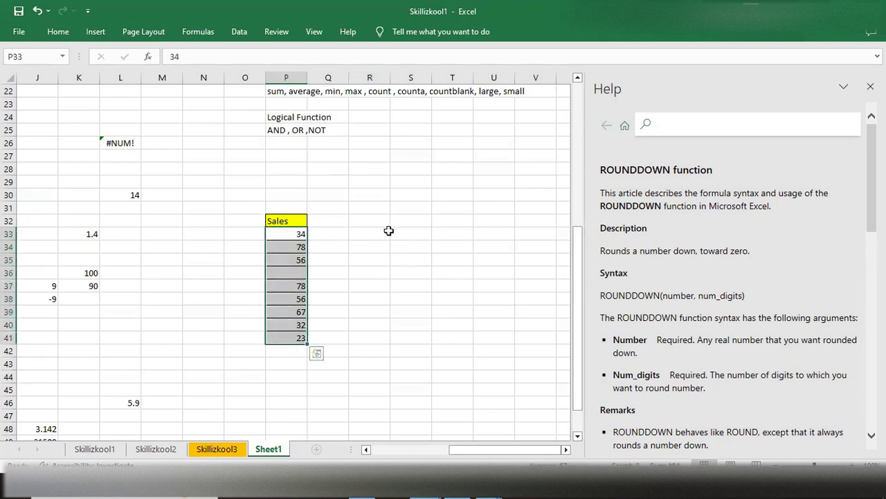
- Total the sales in cell R34 with the formula =SUM(P33:P41), and check the formula against the summed range
{"action": "left_click", "coordinate": [360, 244]}
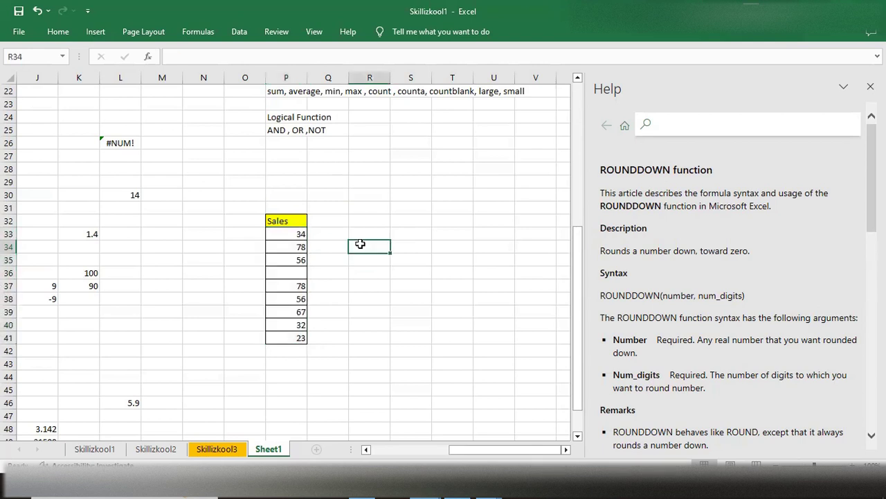
{"action": "type", "text": "=sum"}
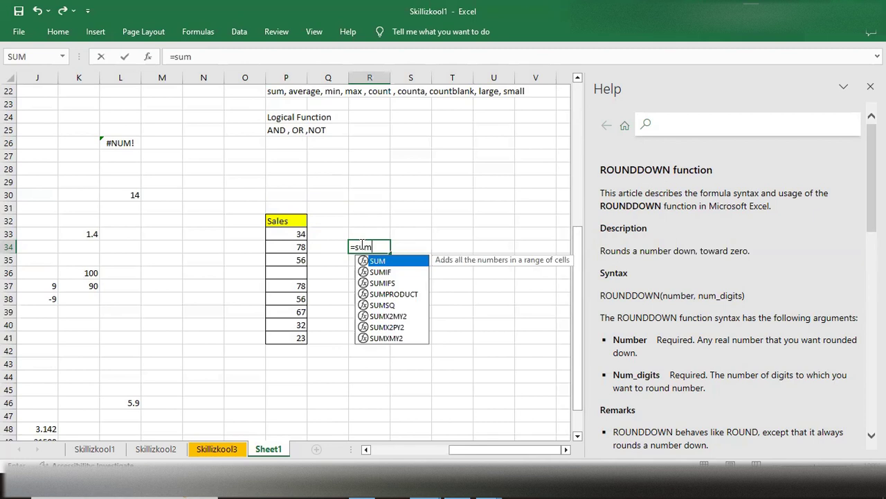
{"action": "key", "text": "Tab"}
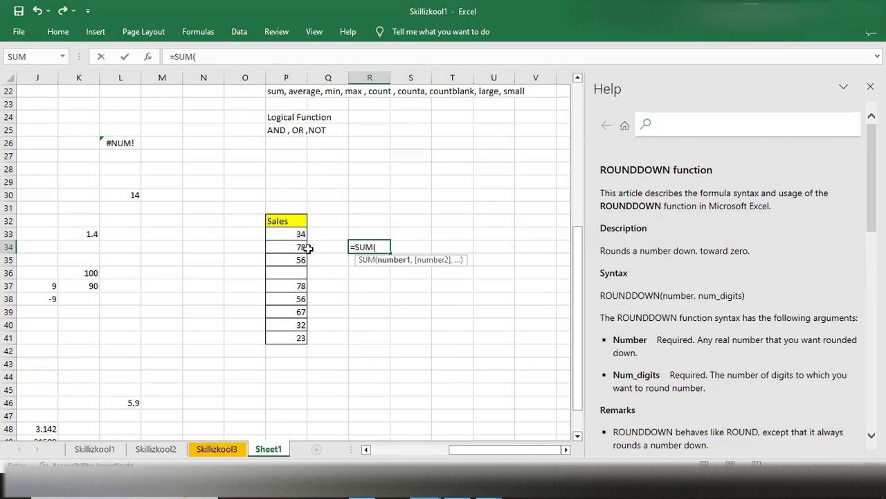
{"action": "left_click_drag", "start_coordinate": [293, 233], "coordinate": [295, 339]}
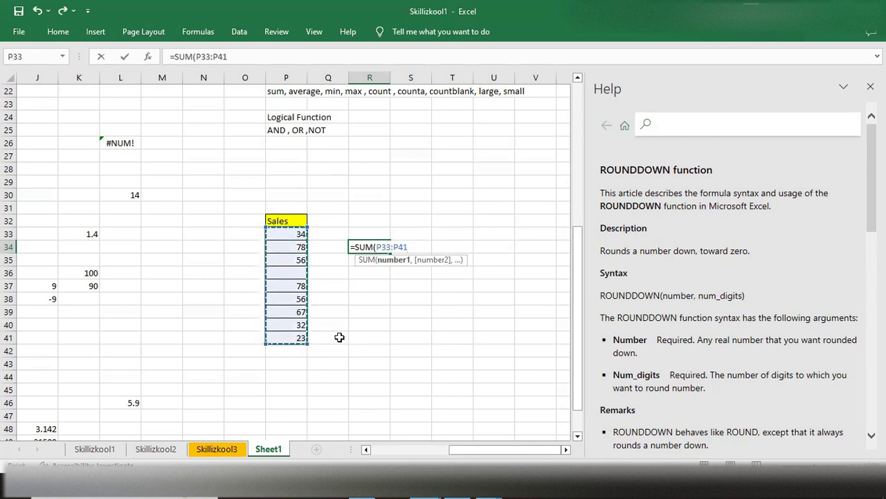
{"action": "type", "text": ")"}
{"action": "key", "text": "Return"}
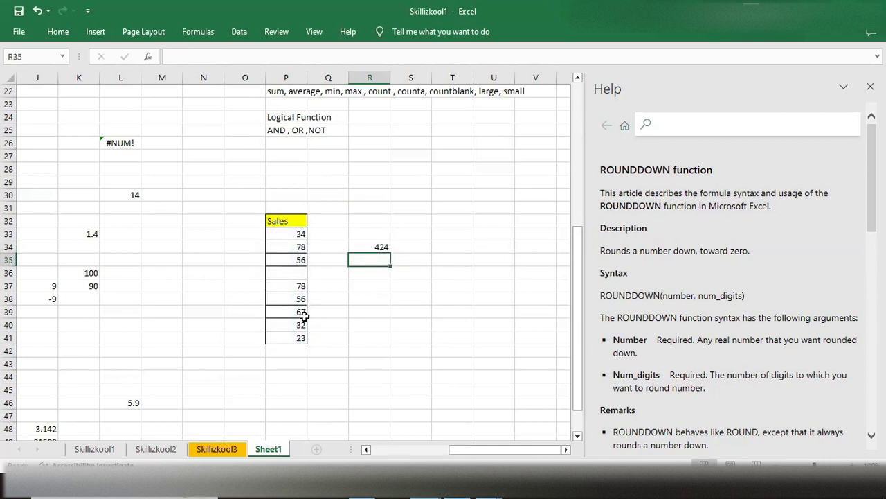
{"action": "left_click", "coordinate": [368, 247]}
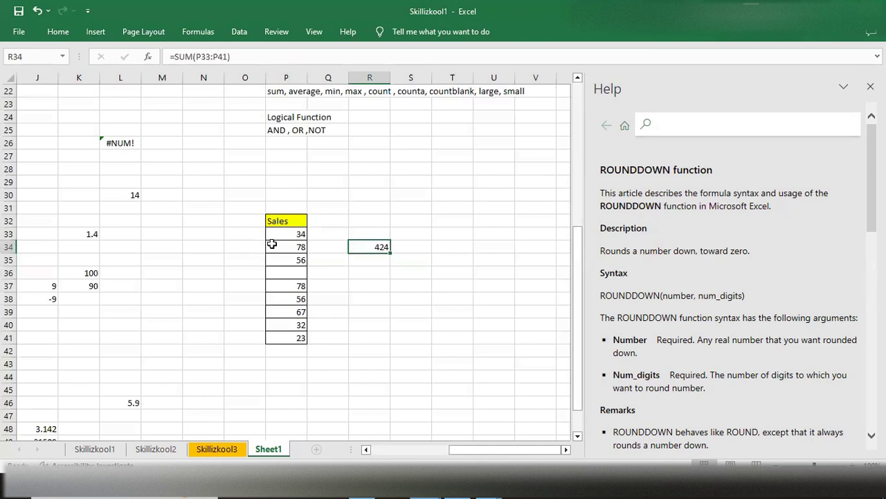
{"action": "left_click_drag", "start_coordinate": [281, 234], "coordinate": [297, 335]}
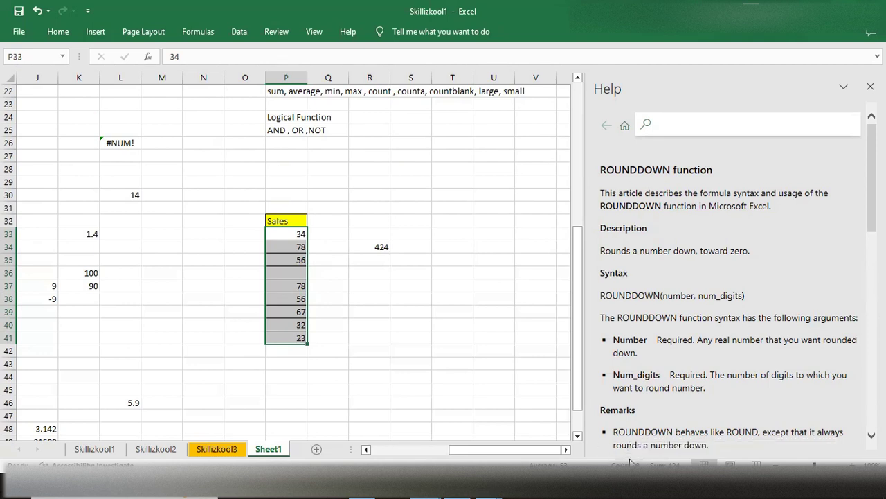
- Average the sales in cell R36 with the formula =AVERAGE(P33:P41), and check the result against the selected sales range
{"action": "left_click", "coordinate": [368, 271]}
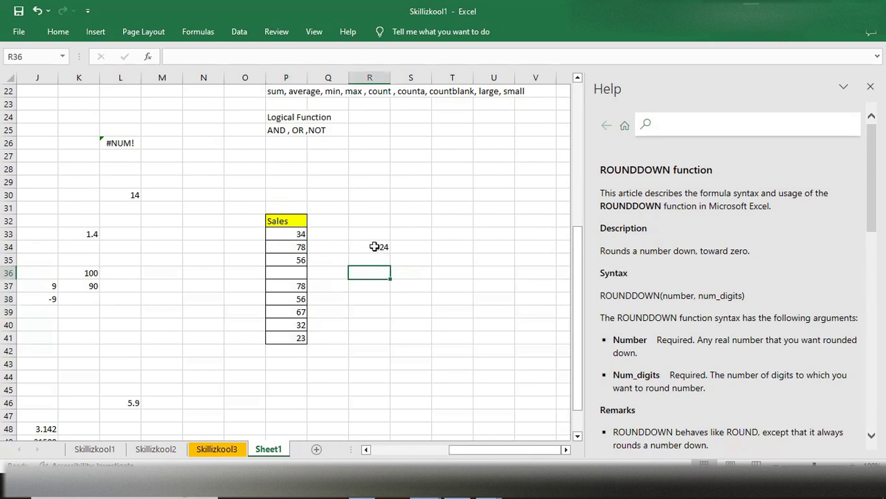
{"action": "type", "text": "=aver"}
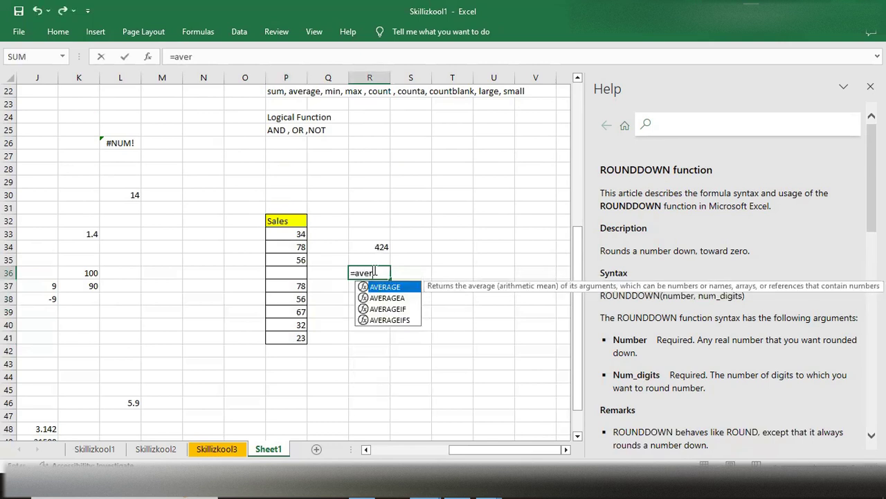
{"action": "key", "text": "Tab"}
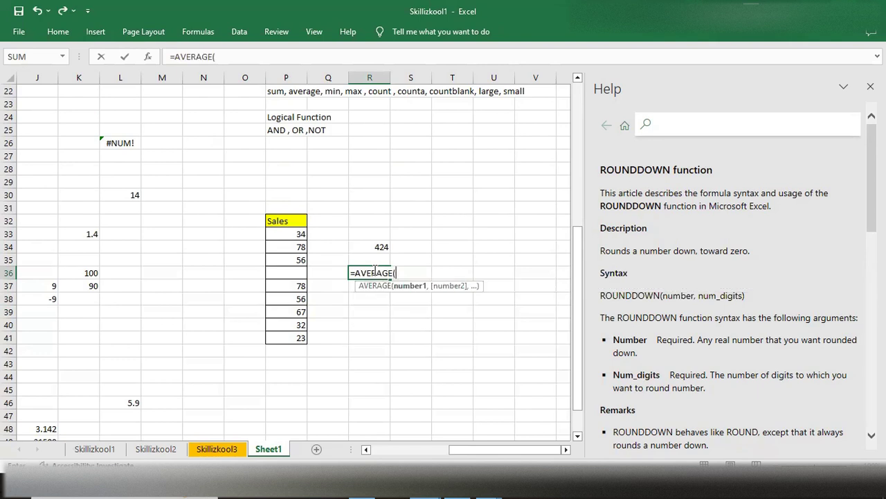
{"action": "left_click_drag", "start_coordinate": [289, 234], "coordinate": [281, 338]}
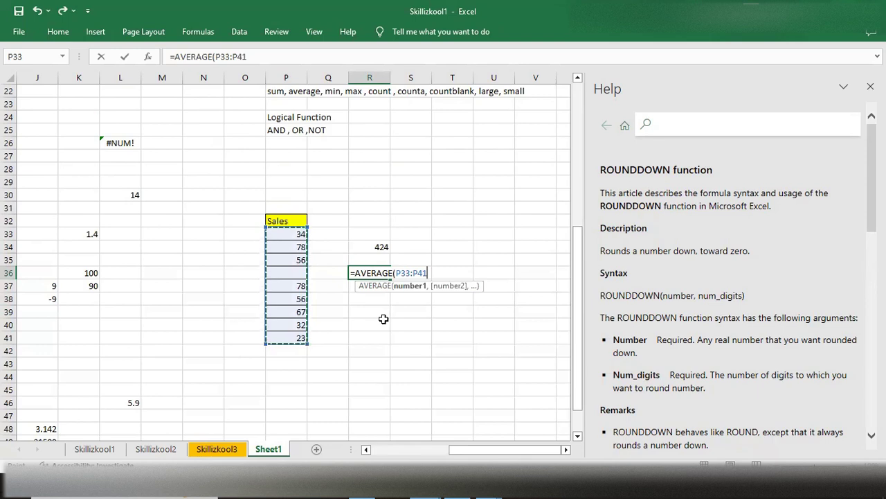
{"action": "type", "text": ")"}
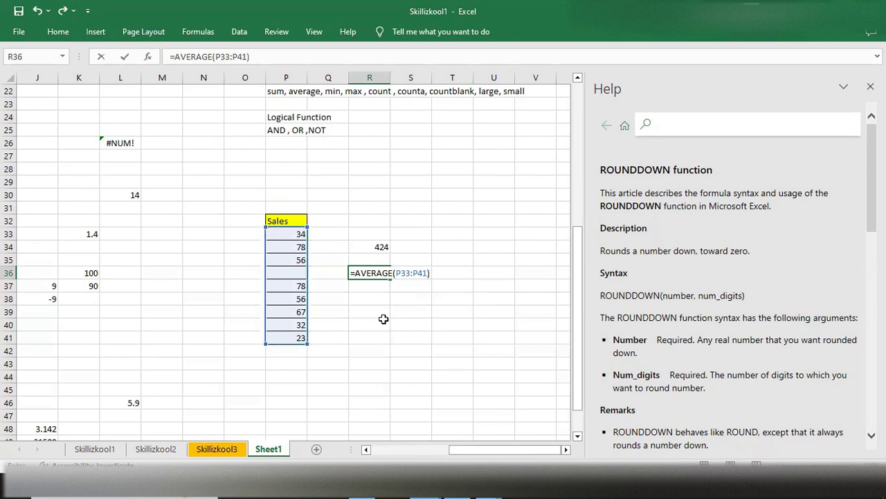
{"action": "key", "text": "Return"}
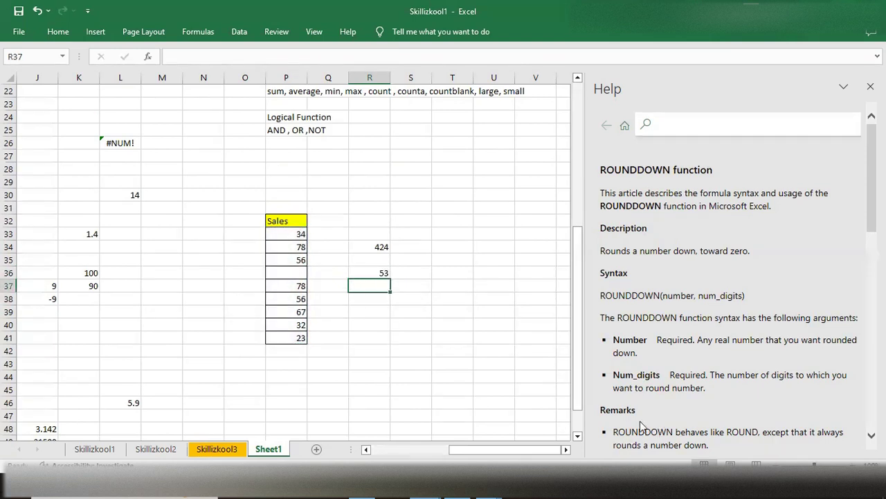
{"action": "left_click_drag", "start_coordinate": [293, 233], "coordinate": [272, 334]}
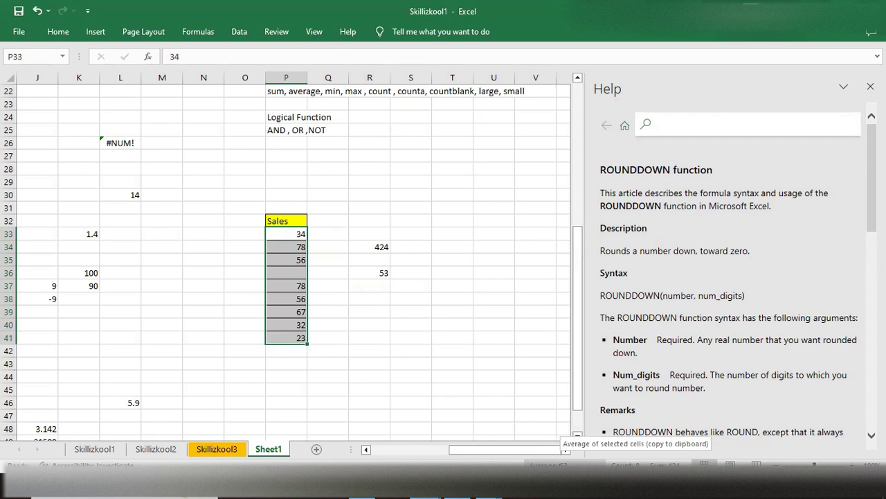
- Find the smallest sales value in cell R38 with the formula =MIN(P33:P41)
{"action": "left_click", "coordinate": [374, 302]}
{"action": "double_click", "coordinate": [373, 302]}
{"action": "type", "text": "=min"}
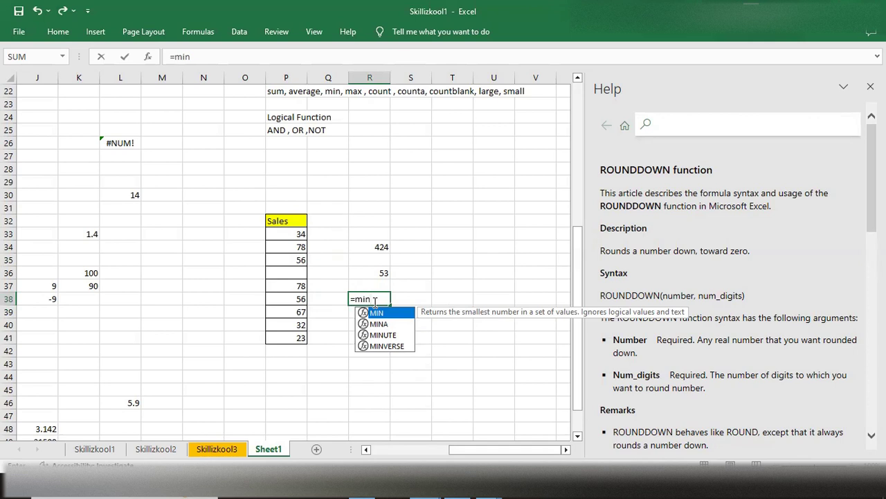
{"action": "key", "text": "Tab"}
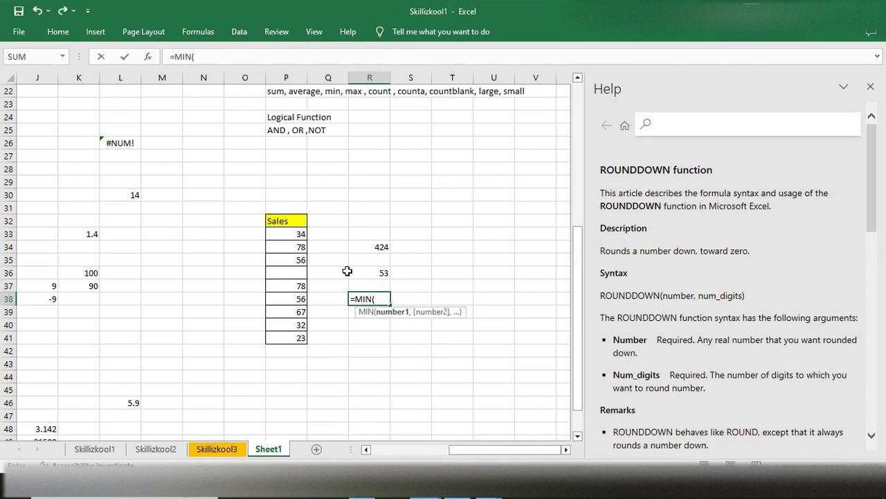
{"action": "left_click_drag", "start_coordinate": [295, 233], "coordinate": [291, 336]}
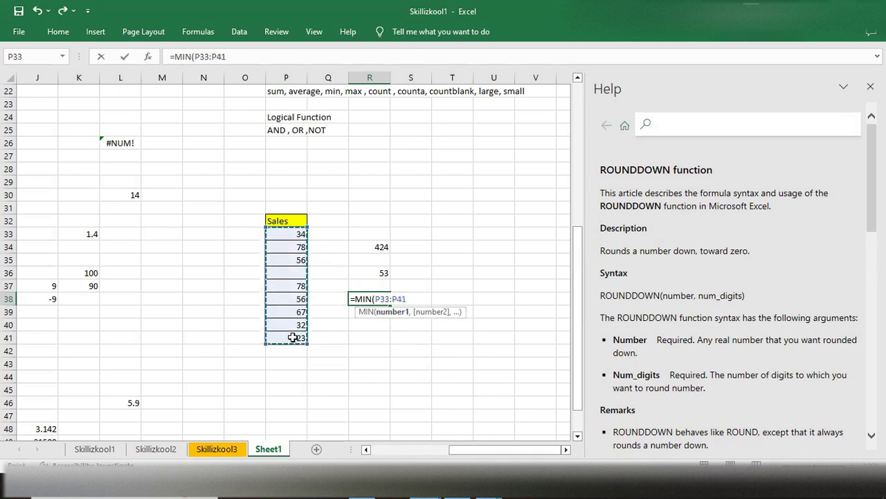
{"action": "type", "text": ")"}
{"action": "key", "text": "Return"}
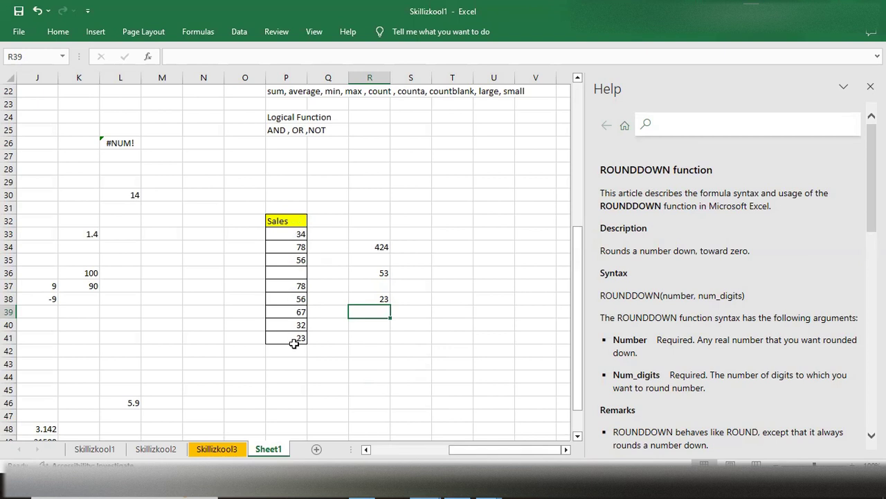
- Find the largest sales value in cell R39 with the formula =MAX(P33:P41)
{"action": "double_click", "coordinate": [369, 311]}
{"action": "type", "text": "=max"}
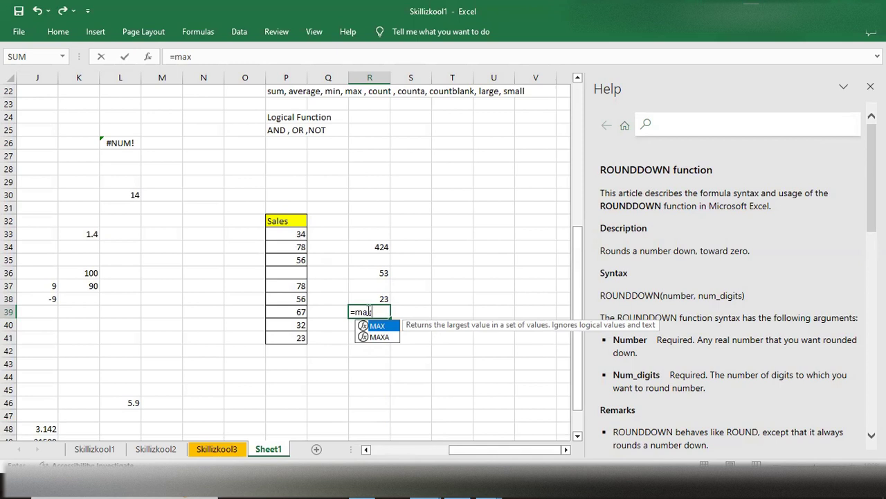
{"action": "key", "text": "Tab"}
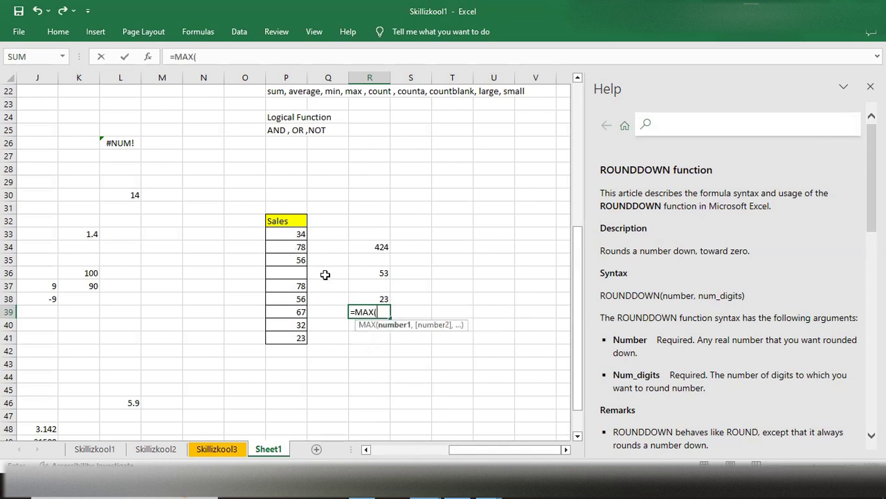
{"action": "left_click_drag", "start_coordinate": [294, 235], "coordinate": [287, 337]}
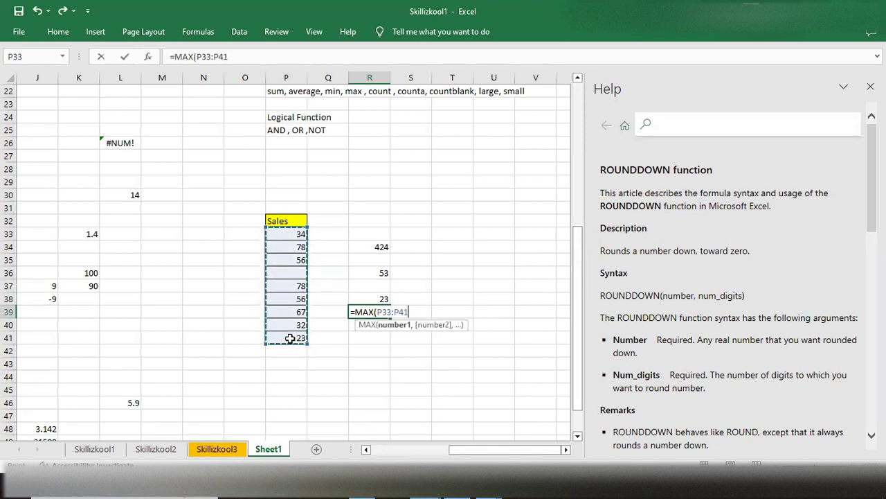
{"action": "type", "text": ")"}
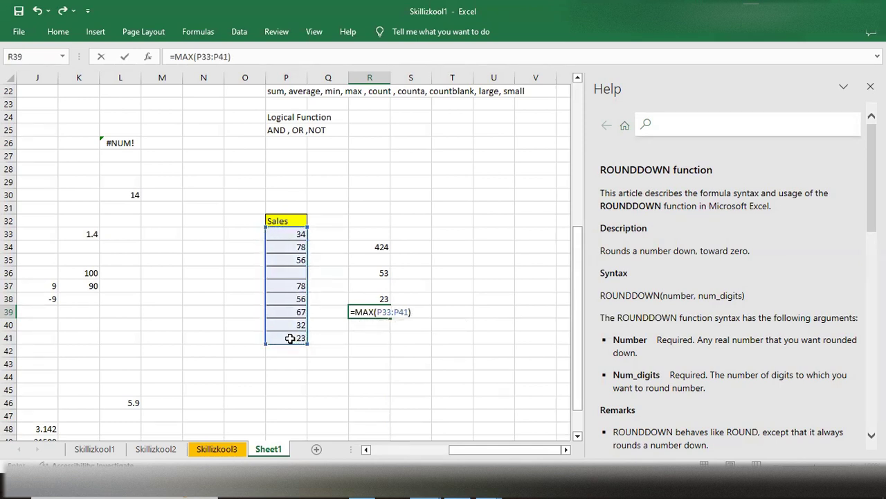
{"action": "key", "text": "Return"}
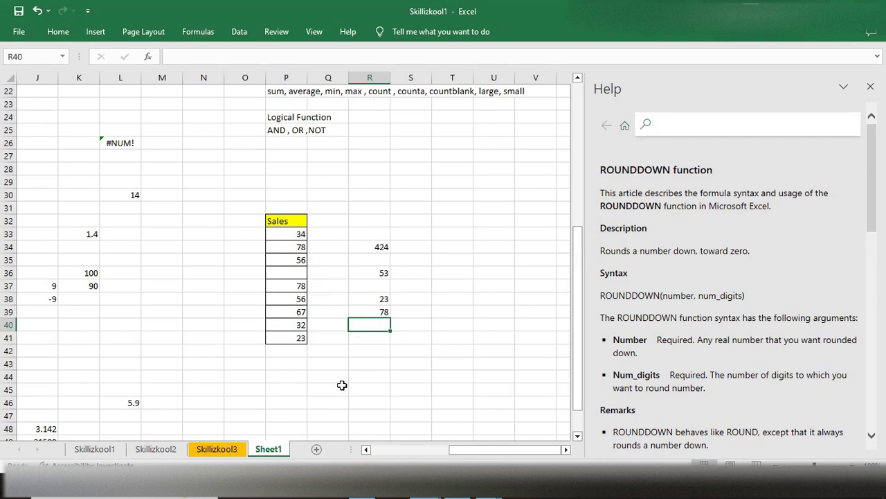
- Count the numeric sales entries in cell R40 with the formula =COUNT(P33:P41), and check the count against the selected sales range
{"action": "type", "text": "=count"}
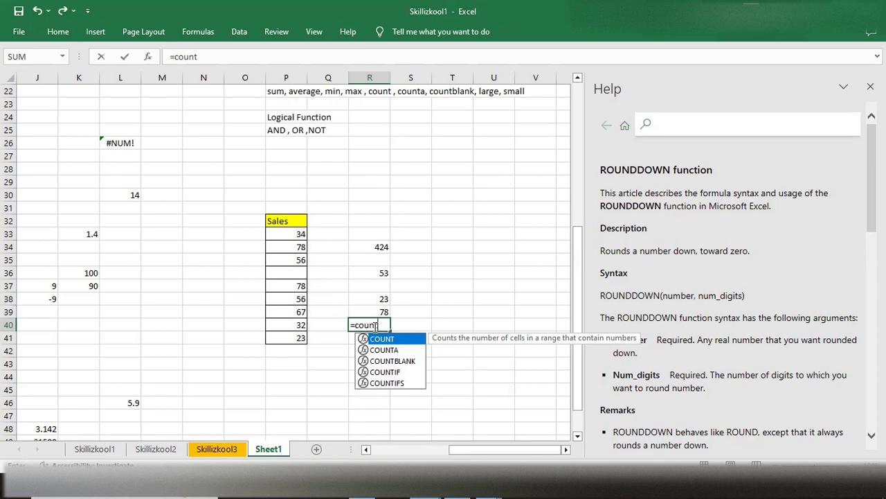
{"action": "key", "text": "Tab"}
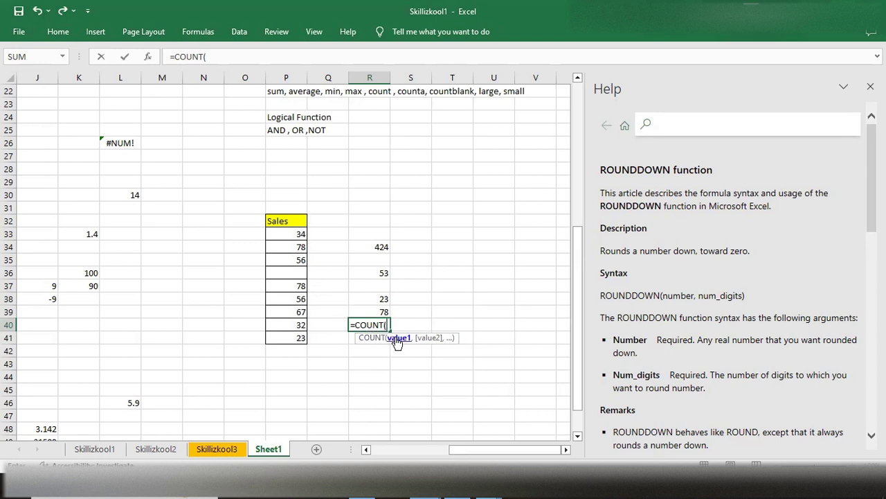
{"action": "left_click_drag", "start_coordinate": [301, 236], "coordinate": [303, 345]}
{"action": "type", "text": ")"}
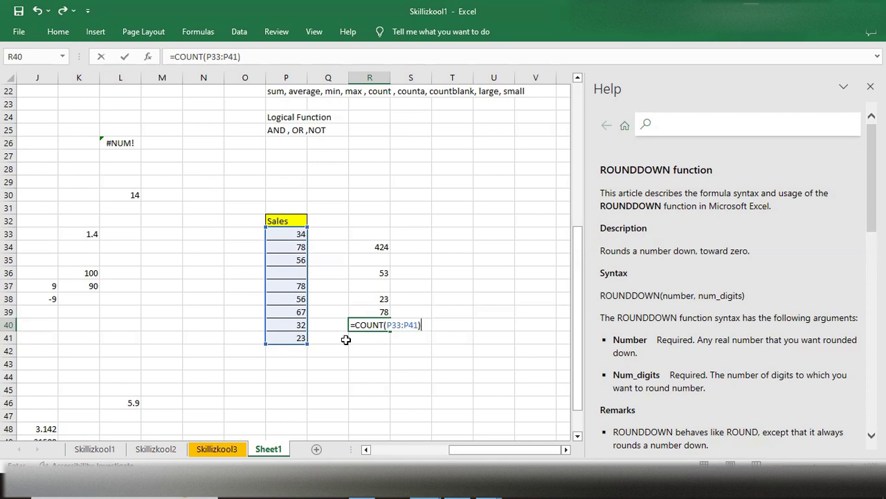
{"action": "key", "text": "Return"}
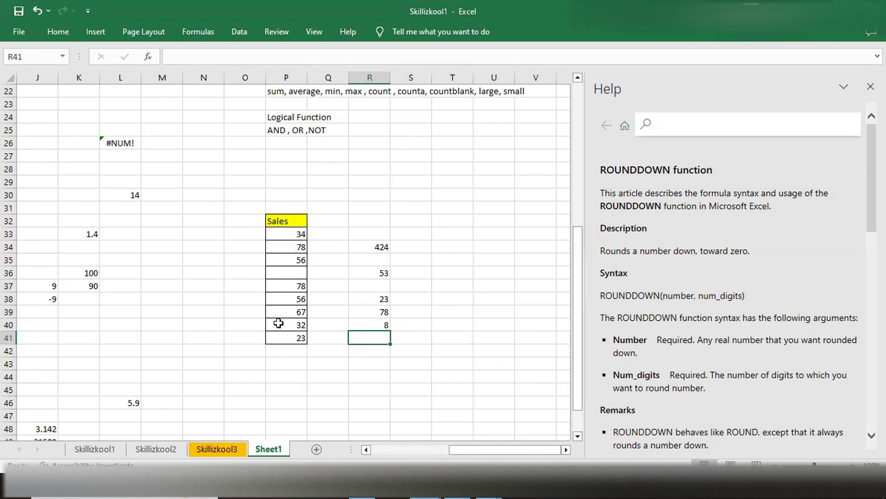
{"action": "left_click", "coordinate": [281, 230]}
{"action": "left_click_drag", "start_coordinate": [280, 229], "coordinate": [284, 347]}
{"action": "key", "text": "Escape"}
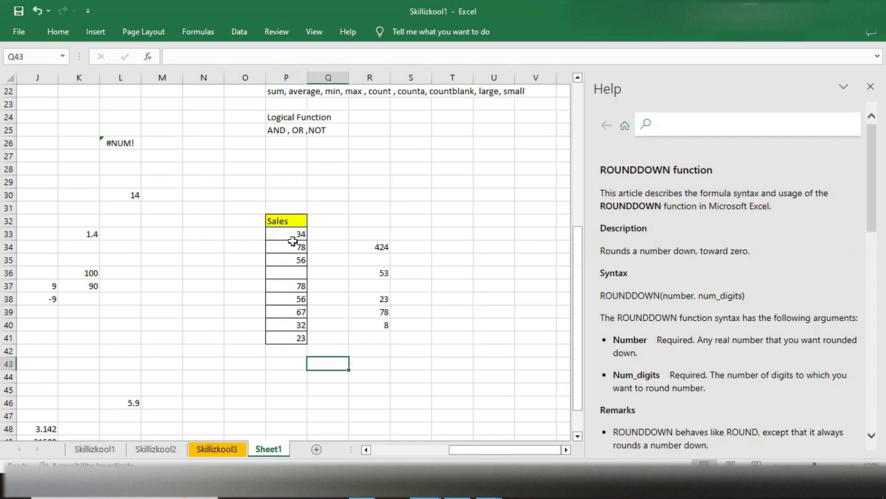
{"action": "left_click_drag", "start_coordinate": [289, 237], "coordinate": [288, 339]}
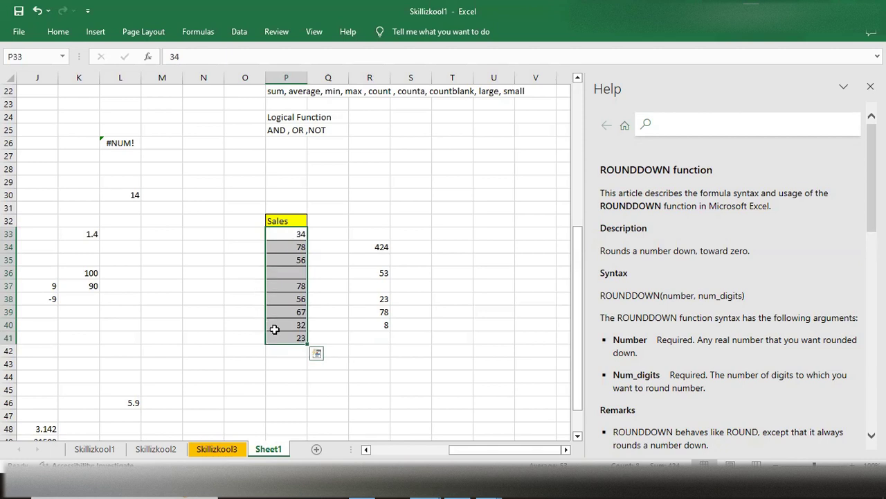
- Count the empty cells of the Sales list in cell R41 with the formula =COUNTBLANK(P33:P41)
{"action": "left_click", "coordinate": [379, 340]}
{"action": "double_click", "coordinate": [379, 341]}
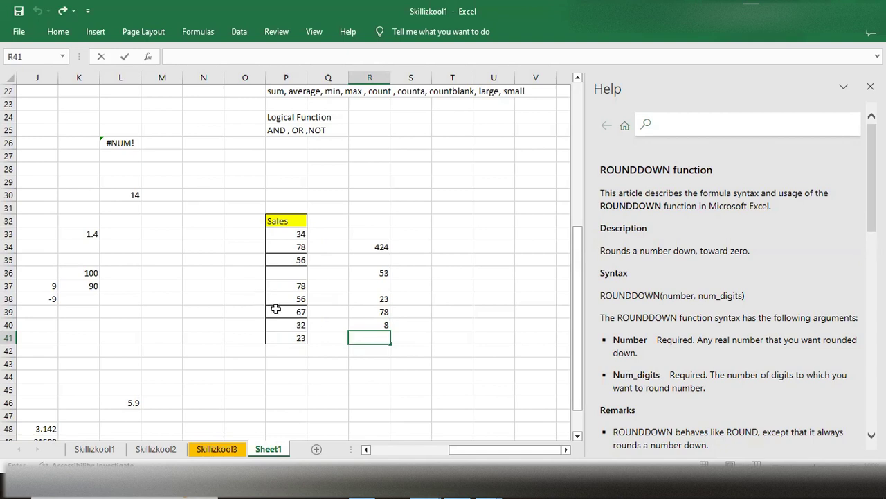
{"action": "type", "text": "=coun"}
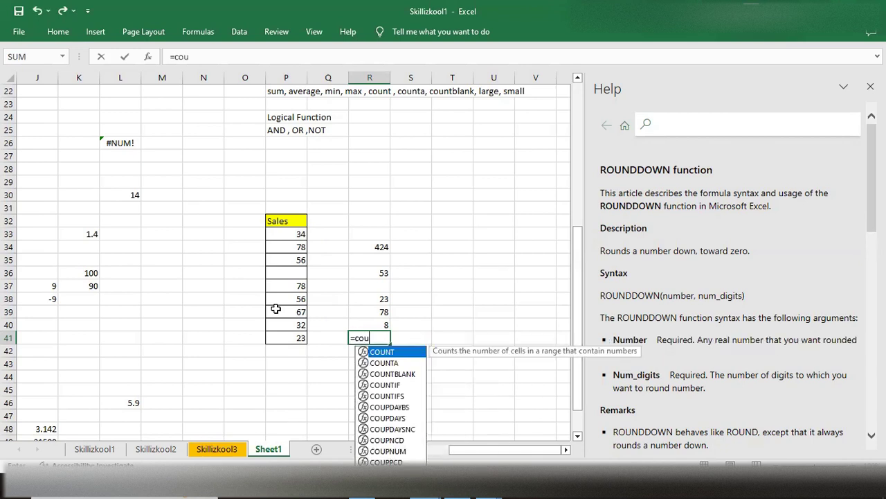
{"action": "key", "text": "Down"}
{"action": "key", "text": "Down"}
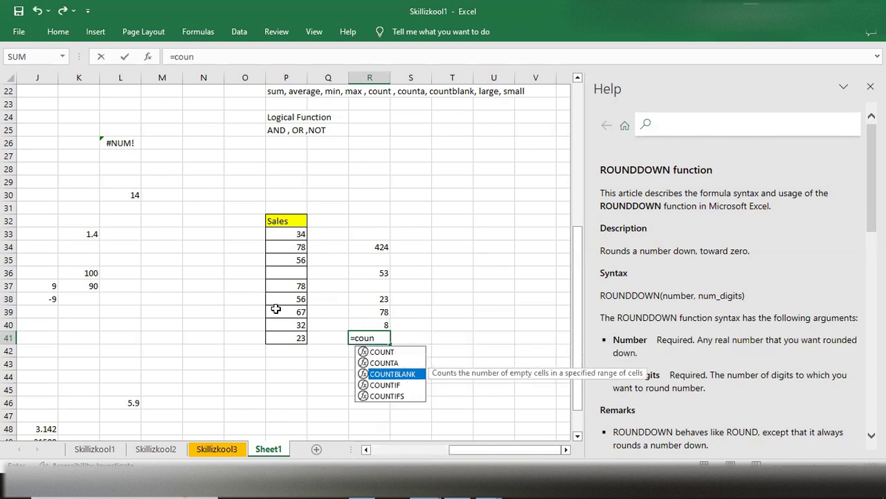
{"action": "key", "text": "Tab"}
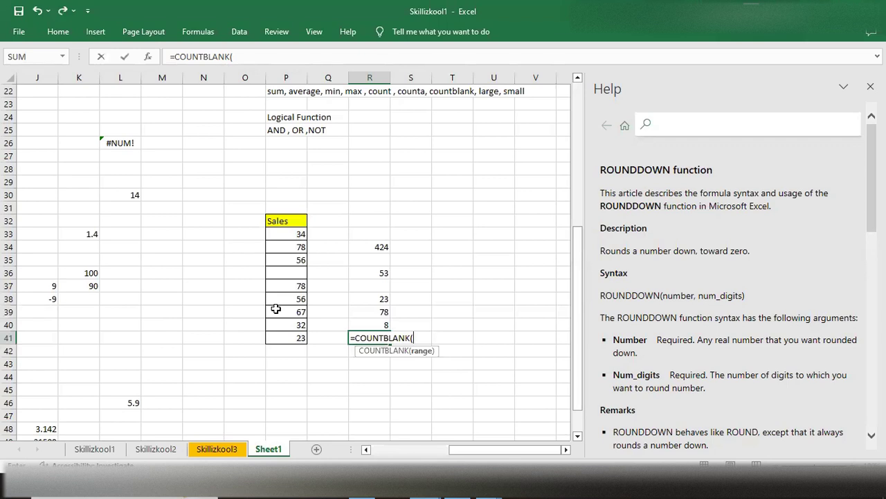
{"action": "key", "text": "BackSpace"}
{"action": "key", "text": "BackSpace"}
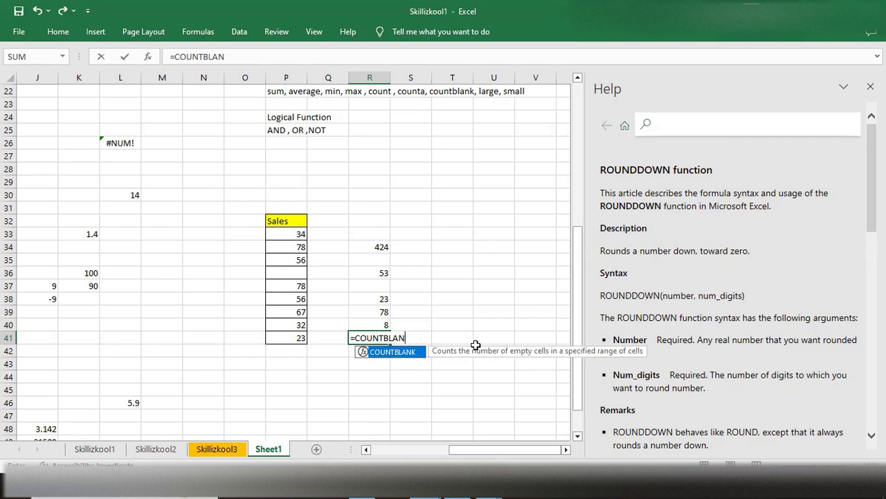
{"action": "key", "text": "Tab"}
{"action": "left_click_drag", "start_coordinate": [294, 234], "coordinate": [278, 336]}
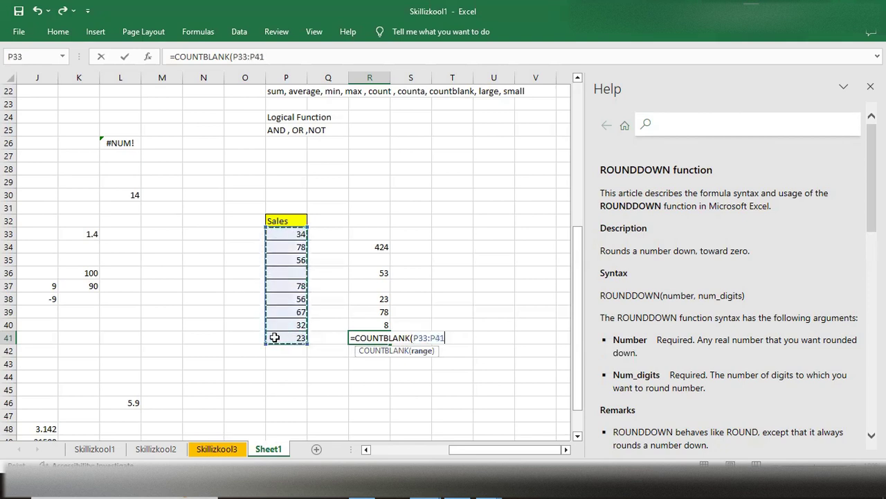
{"action": "type", "text": ")"}
{"action": "key", "text": "Return"}
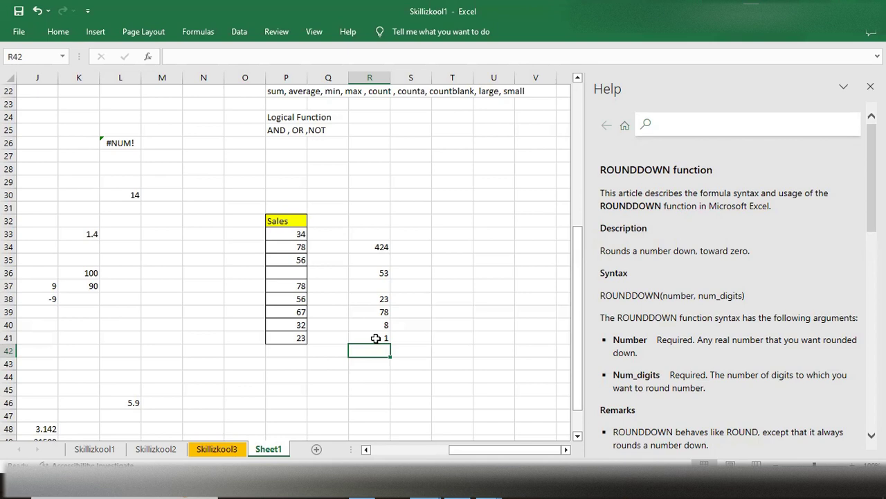
- Count the non-empty cells of the Sales list in cell R44 with the formula =COUNTA(P33:P41)
{"action": "double_click", "coordinate": [366, 376]}
{"action": "type", "text": "=coun"}
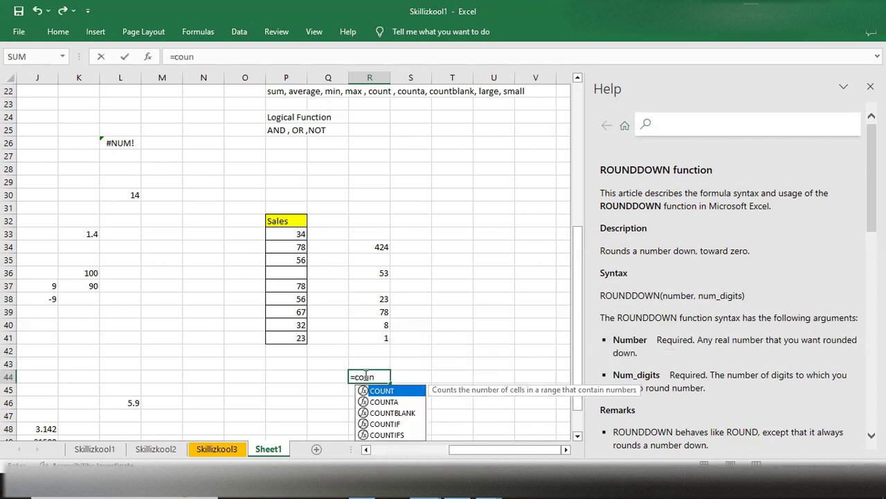
{"action": "key", "text": "Down"}
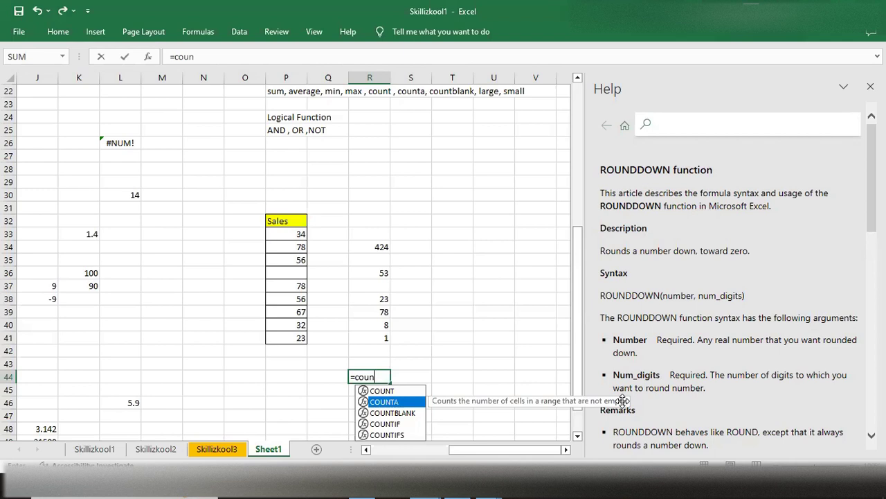
{"action": "type", "text": "ta"}
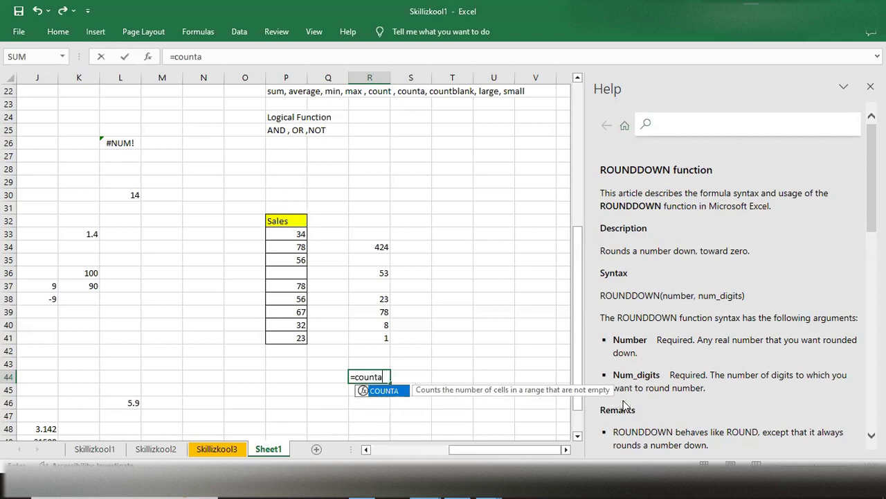
{"action": "key", "text": "Tab"}
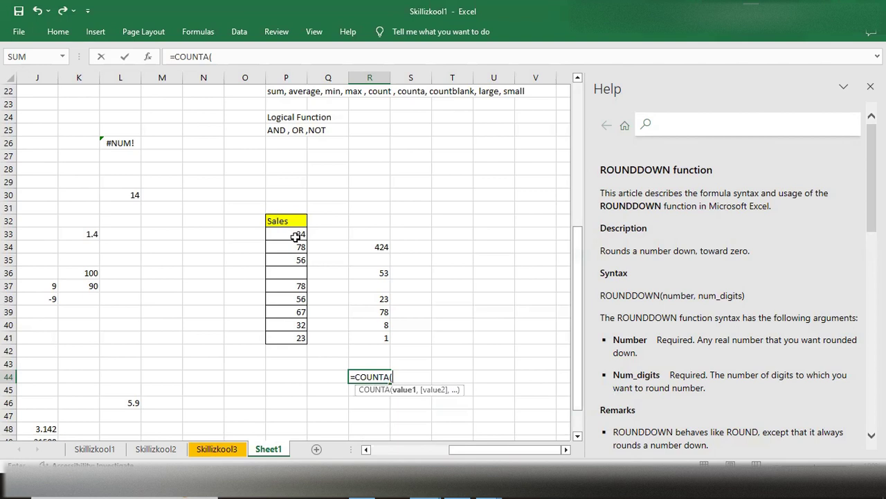
{"action": "left_click_drag", "start_coordinate": [288, 237], "coordinate": [293, 339]}
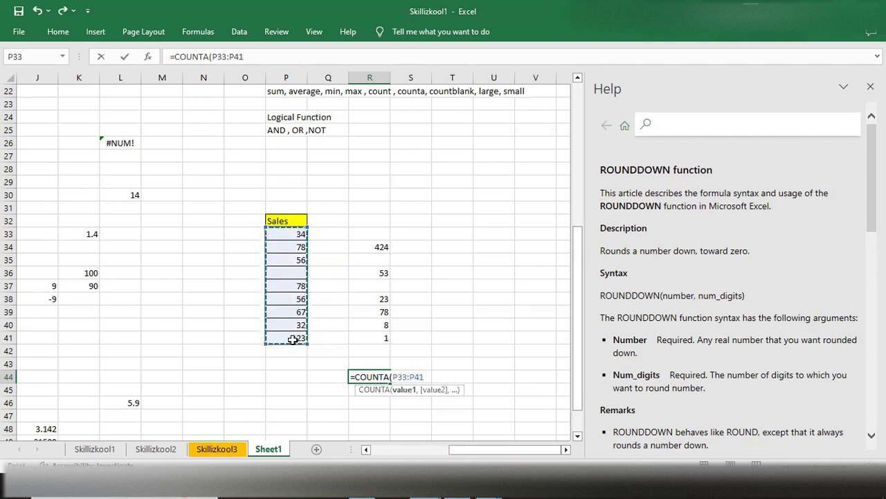
{"action": "type", "text": ")"}
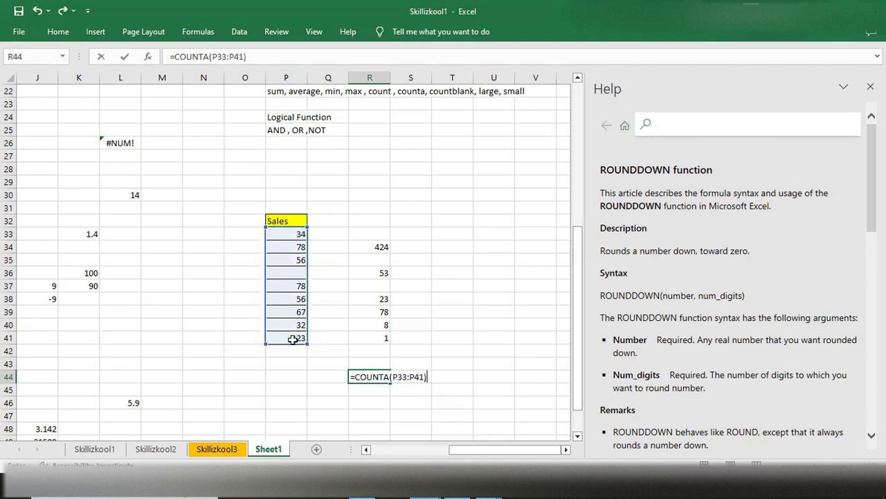
{"action": "key", "text": "Return"}
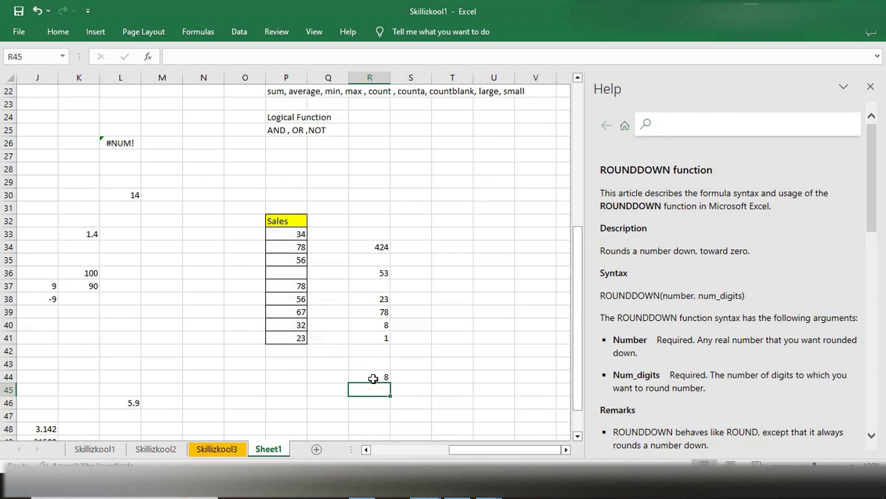
- Enter the text skill in cell P42 directly below the Sales list, and check the extended range P33:P42 by selecting it
{"action": "left_click", "coordinate": [289, 352]}
{"action": "type", "text": "r"}
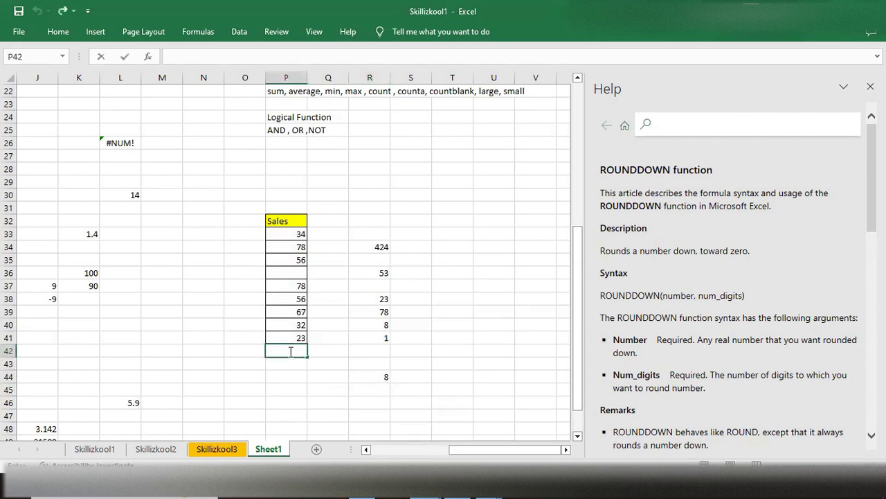
{"action": "key", "text": "BackSpace"}
{"action": "type", "text": "skill"}
{"action": "left_click", "coordinate": [288, 367]}
{"action": "left_click", "coordinate": [298, 350]}
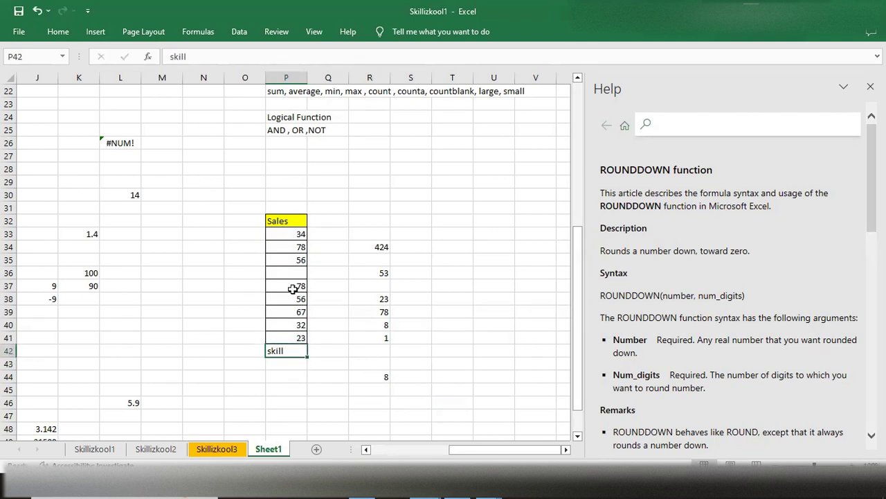
{"action": "left_click_drag", "start_coordinate": [277, 234], "coordinate": [282, 350]}
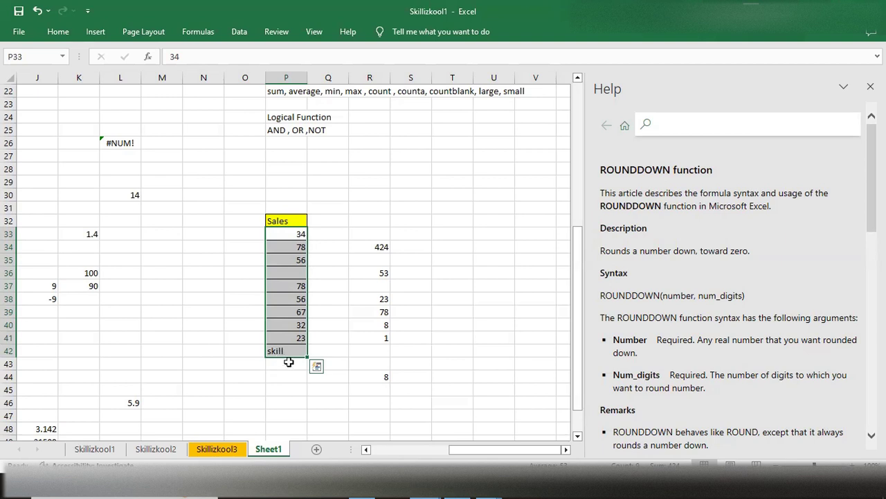
- Count the non-empty cells of the extended list, including the text entry, in cell R45 with the formula =COUNTA(P33:P42)
{"action": "left_click", "coordinate": [367, 392]}
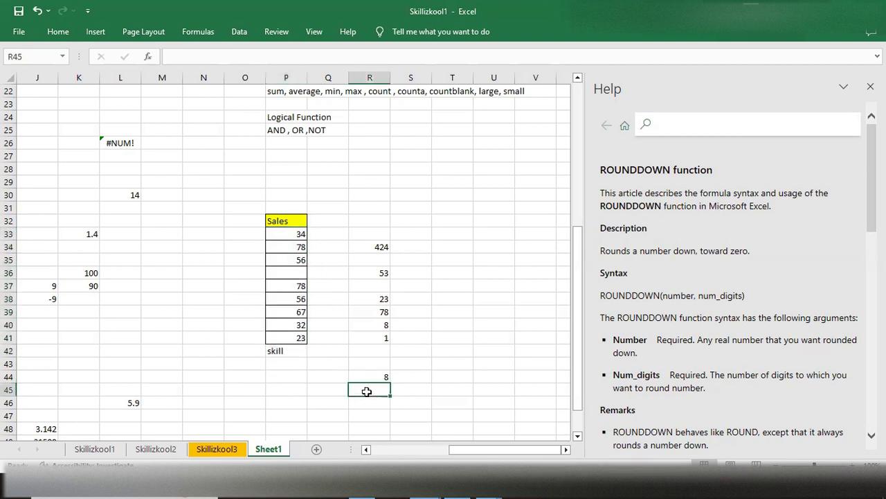
{"action": "type", "text": "=coun"}
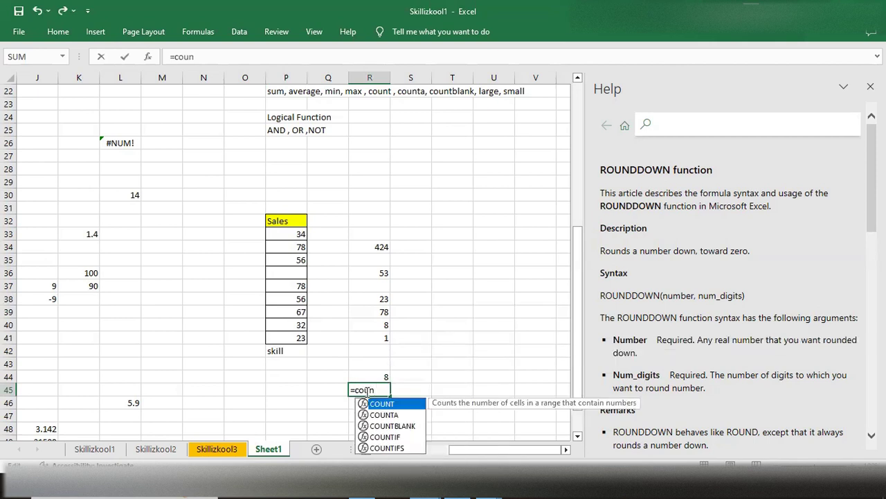
{"action": "key", "text": "Down"}
{"action": "key", "text": "Tab"}
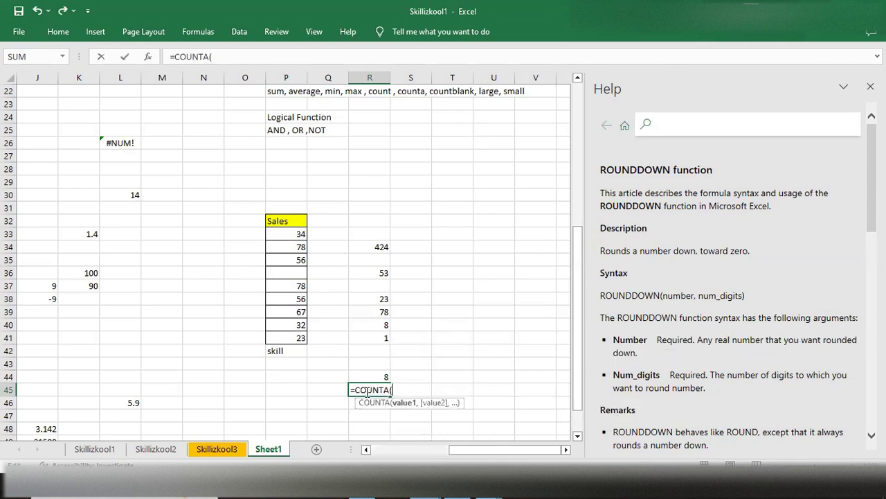
{"action": "left_click_drag", "start_coordinate": [292, 234], "coordinate": [289, 348]}
{"action": "type", "text": ")"}
{"action": "key", "text": "Return"}
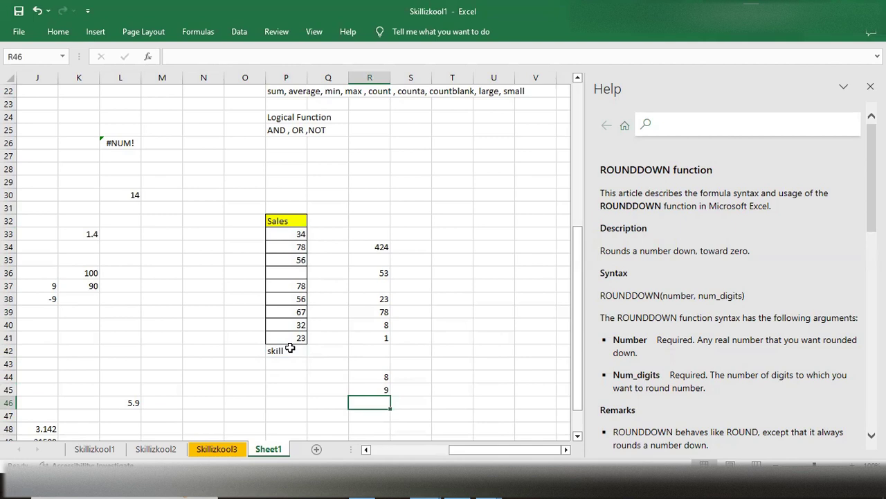
- Count only the numeric cells of the extended list in cell R46 with the formula =COUNT(P33:P42)
{"action": "double_click", "coordinate": [376, 404]}
{"action": "type", "text": "=cou"}
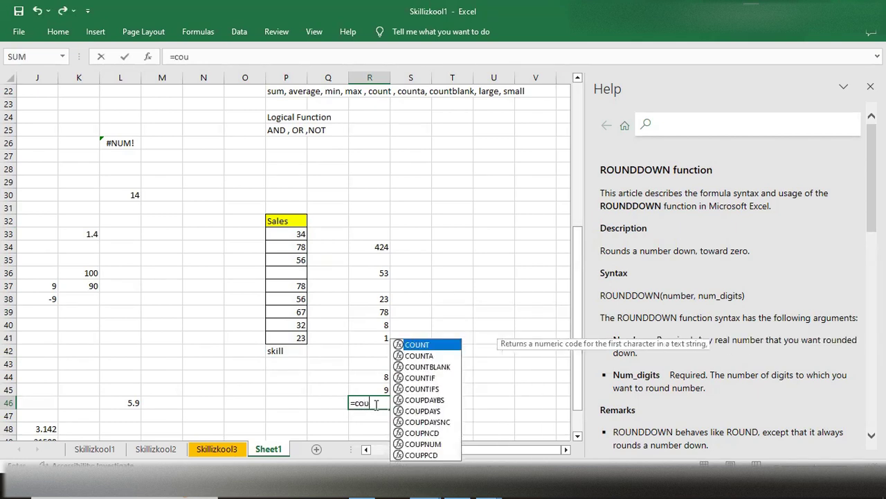
{"action": "type", "text": "nt"}
{"action": "key", "text": "Tab"}
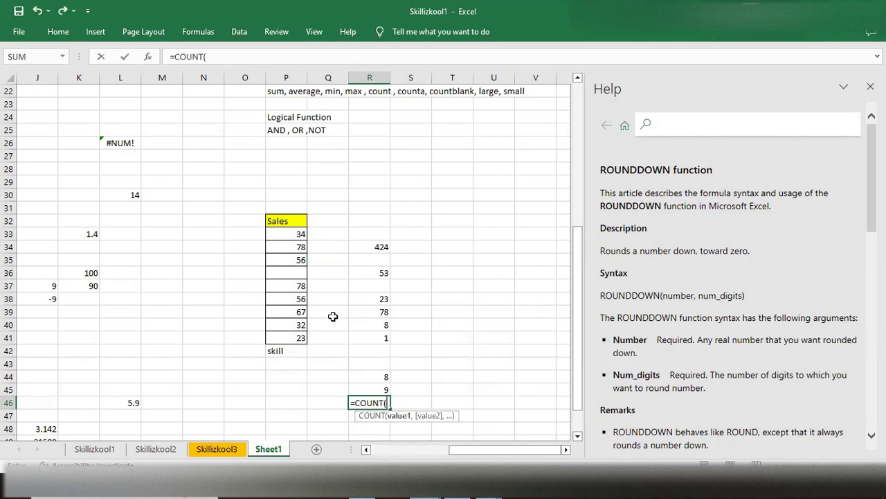
{"action": "left_click_drag", "start_coordinate": [291, 234], "coordinate": [282, 351]}
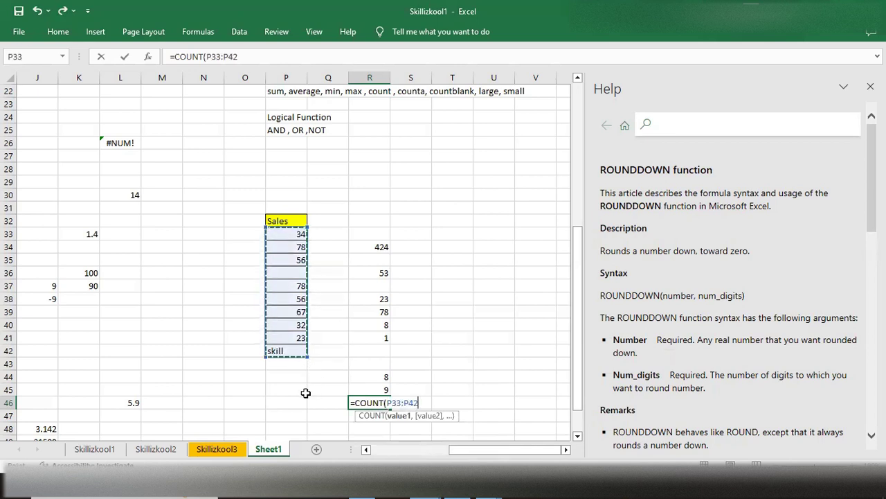
{"action": "type", "text": ")"}
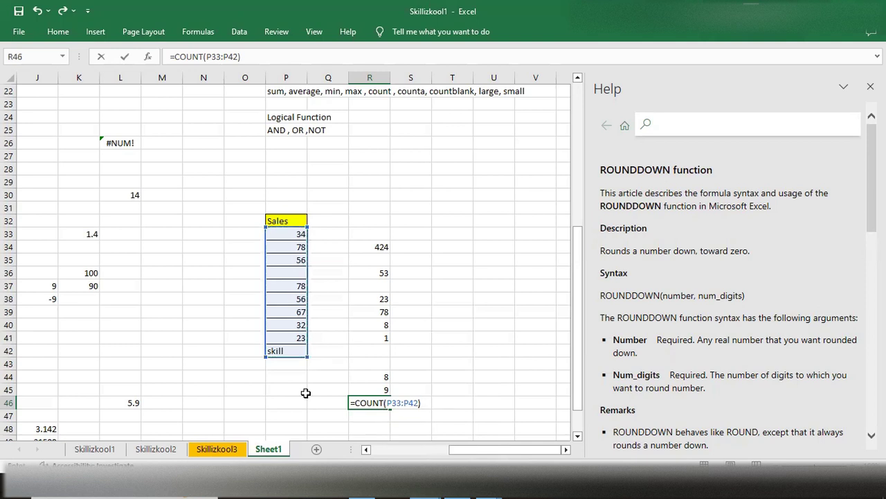
{"action": "key", "text": "Return"}
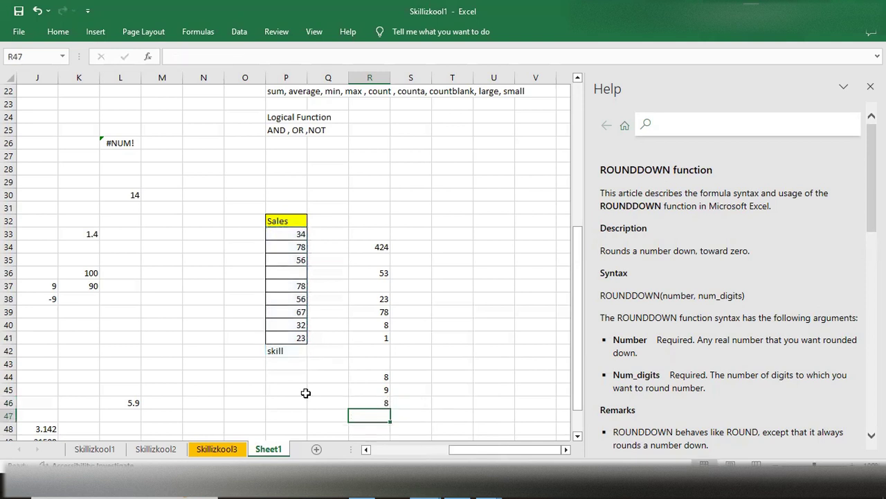
{"action": "left_click", "coordinate": [376, 403]}
- Open the COUNT function's help article from a formula started in cell R47, and read its description, syntax and arguments
{"action": "double_click", "coordinate": [374, 415]}
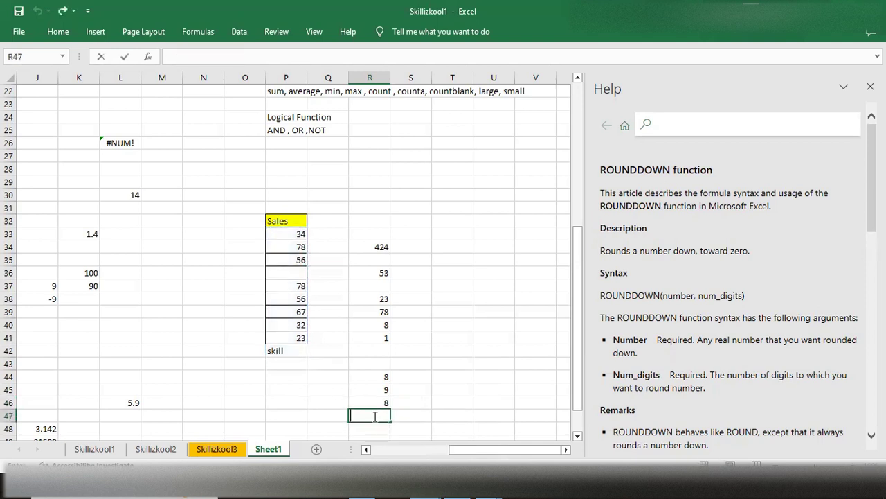
{"action": "type", "text": "=coun"}
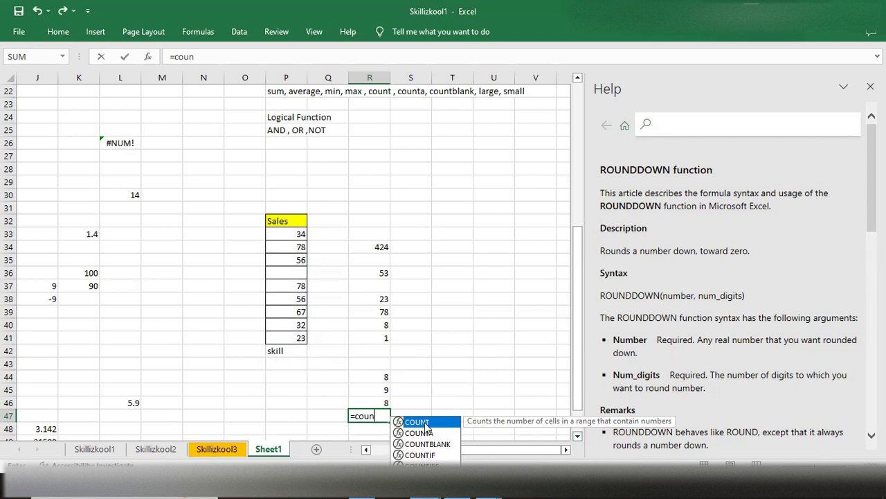
{"action": "type", "text": "t"}
{"action": "double_click", "coordinate": [424, 422]}
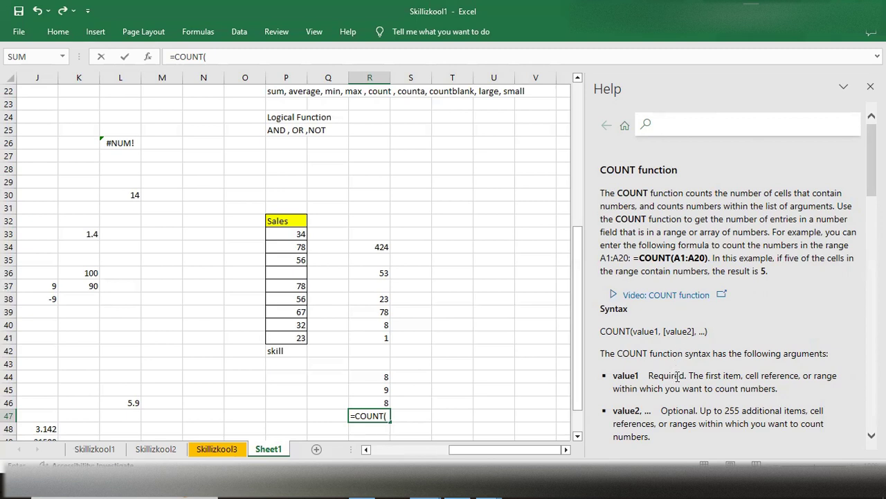
{"action": "scroll", "coordinate": [681, 375], "scroll_direction": "down", "scroll_amount": 3}
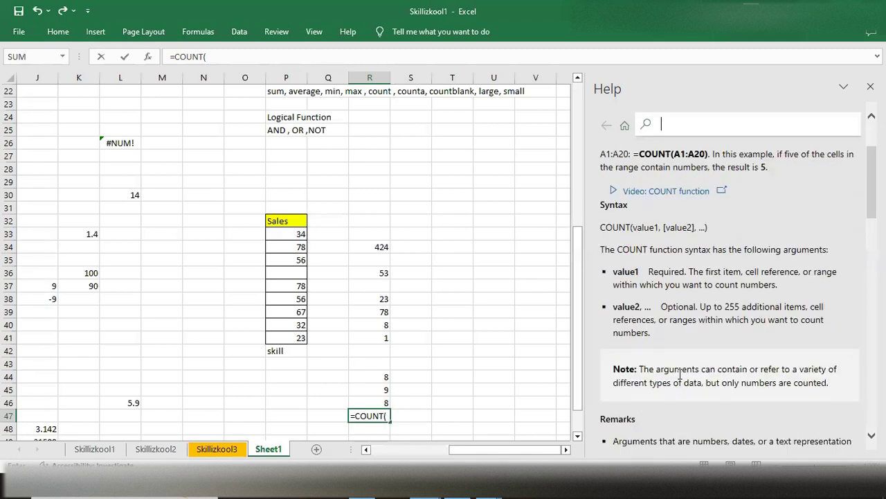
{"action": "scroll", "coordinate": [680, 375], "scroll_direction": "up", "scroll_amount": 3}
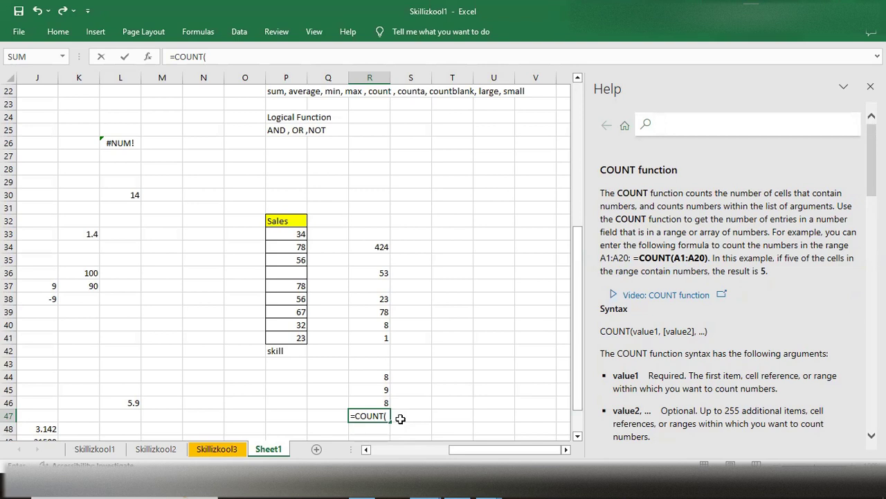
- Clear the unfinished COUNT formula from cell R47
{"action": "left_click", "coordinate": [369, 414]}
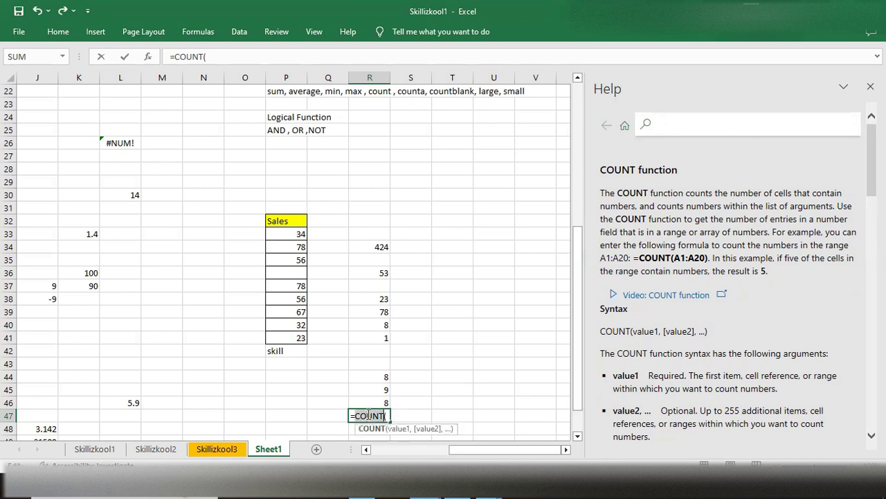
{"action": "key", "text": "BackSpace"}
{"action": "key", "text": "BackSpace"}
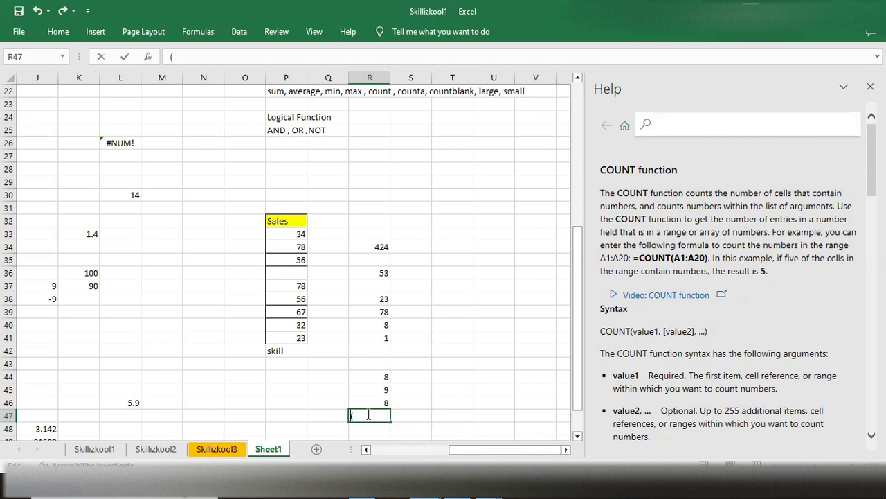
{"action": "key", "text": "BackSpace"}
{"action": "scroll", "coordinate": [367, 331], "scroll_direction": "down", "scroll_amount": 4}
{"action": "scroll", "coordinate": [367, 331], "scroll_direction": "up", "scroll_amount": 5}
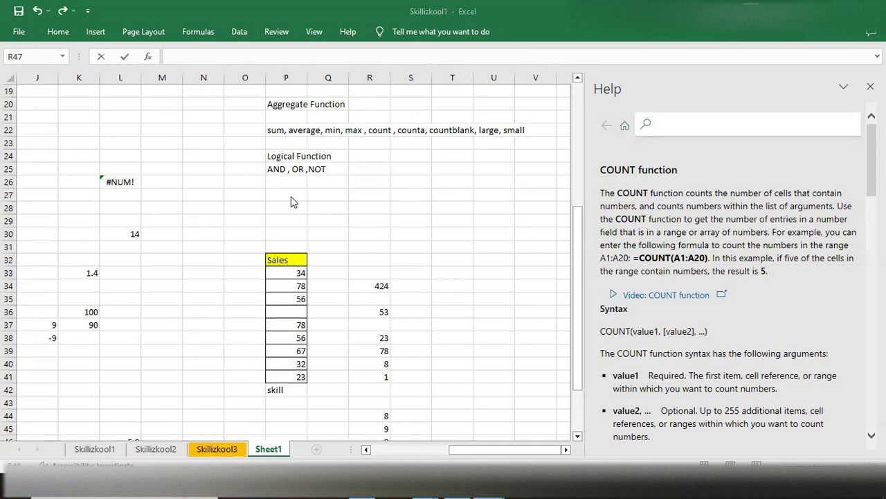
{"action": "scroll", "coordinate": [329, 229], "scroll_direction": "down", "scroll_amount": 1}
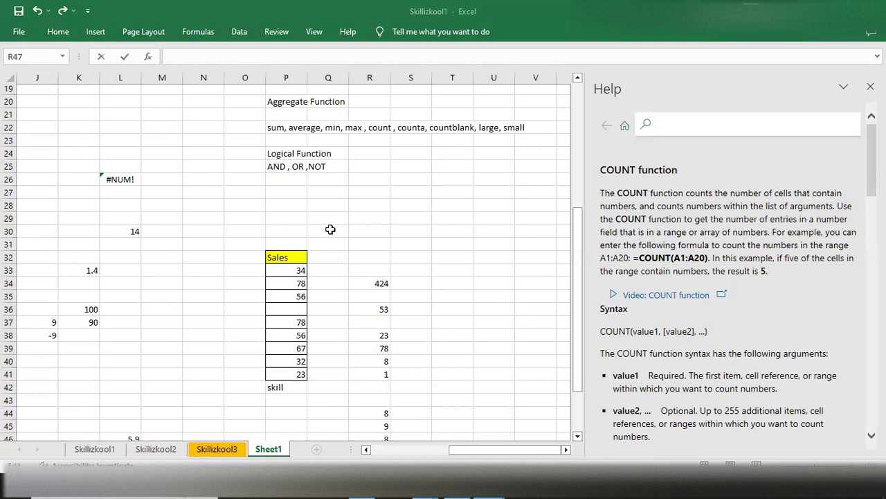
{"action": "scroll", "coordinate": [330, 229], "scroll_direction": "up", "scroll_amount": 1}
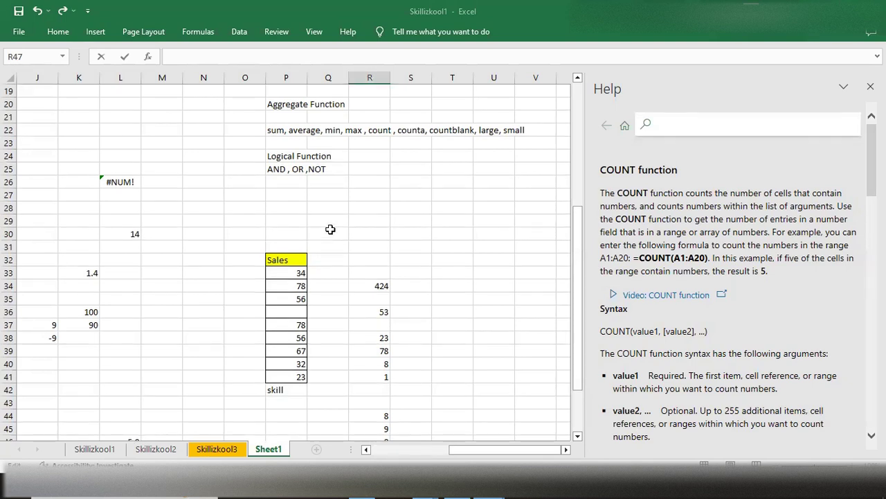
{"action": "scroll", "coordinate": [331, 229], "scroll_direction": "down", "scroll_amount": 1}
- Find the second-largest value of the Sales list in cell T35 with the formula =LARGE(P33:P41,2)
{"action": "left_click", "coordinate": [441, 258]}
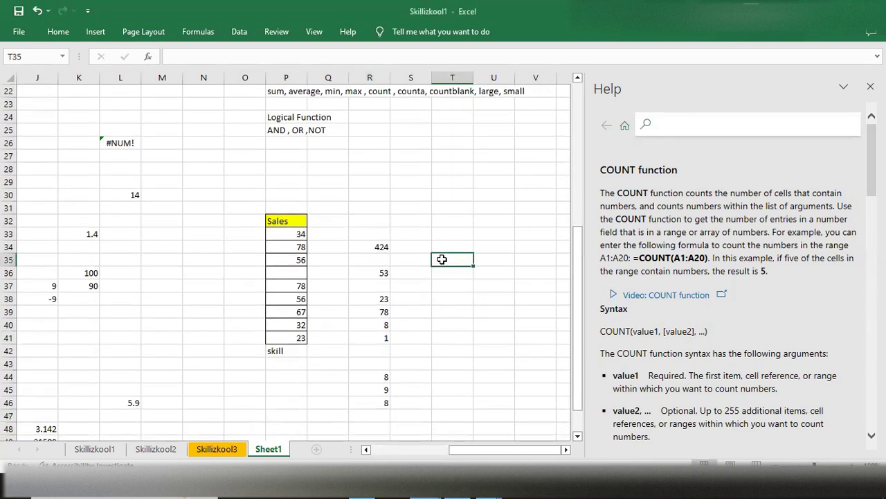
{"action": "type", "text": "=larg"}
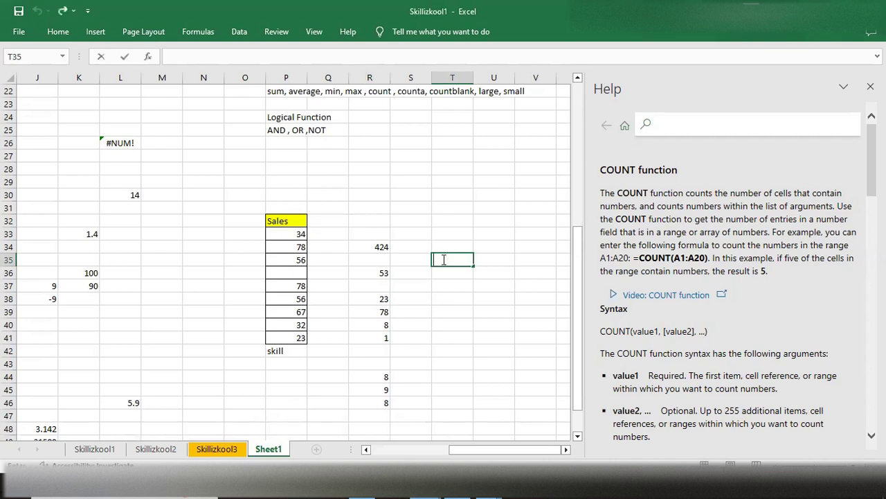
{"action": "type", "text": "er"}
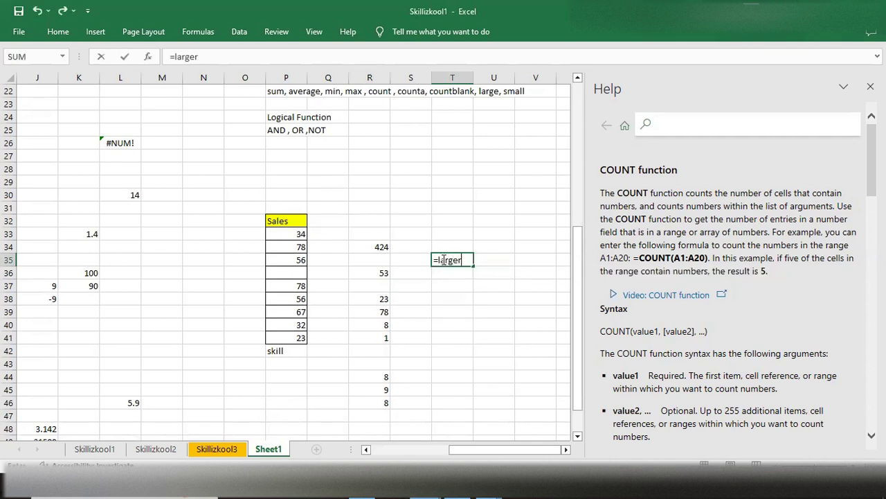
{"action": "key", "text": "BackSpace"}
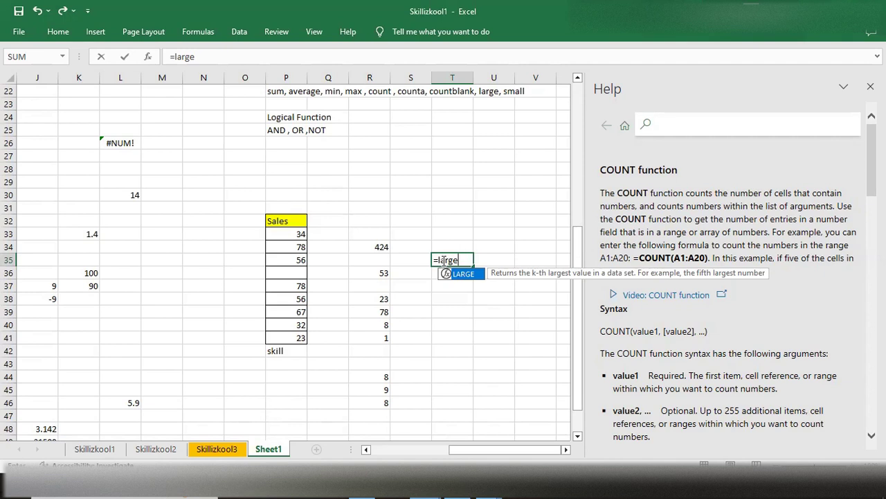
{"action": "key", "text": "Tab"}
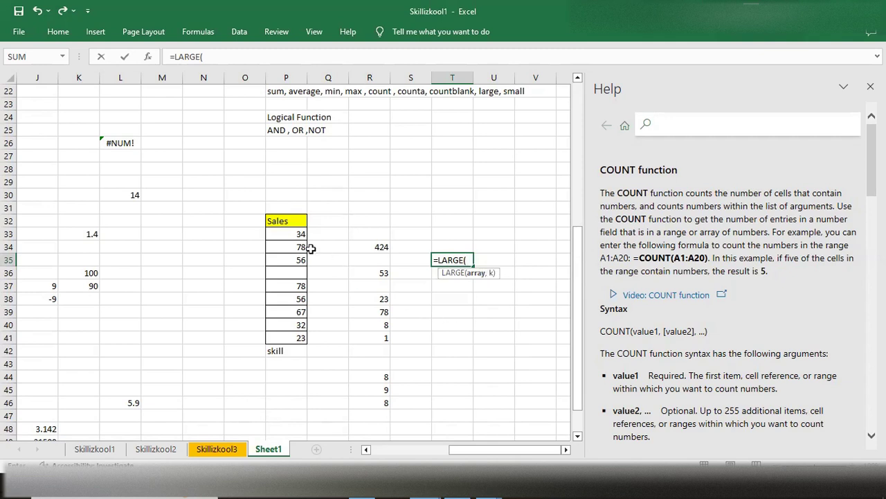
{"action": "left_click_drag", "start_coordinate": [280, 230], "coordinate": [287, 335]}
{"action": "type", "text": ","}
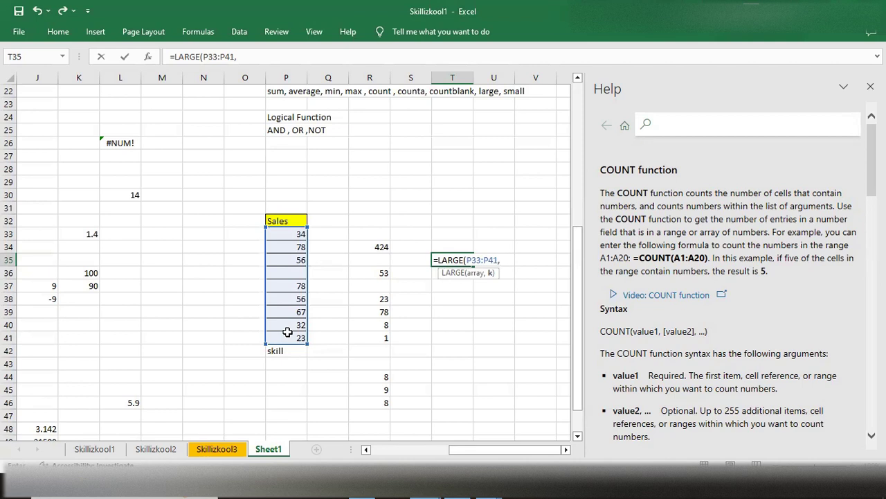
{"action": "type", "text": "2)"}
{"action": "key", "text": "Return"}
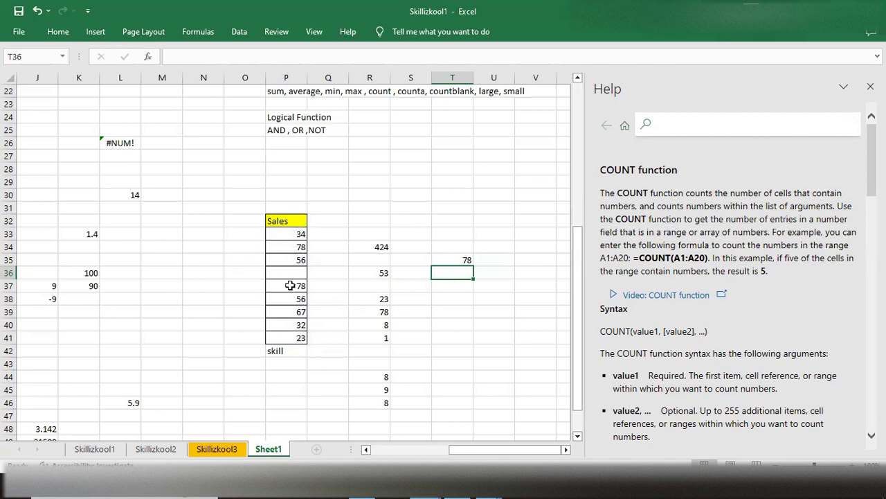
- Change the rank argument of the LARGE formula in cell T35 to 3 for the third-largest value
{"action": "left_click", "coordinate": [452, 259]}
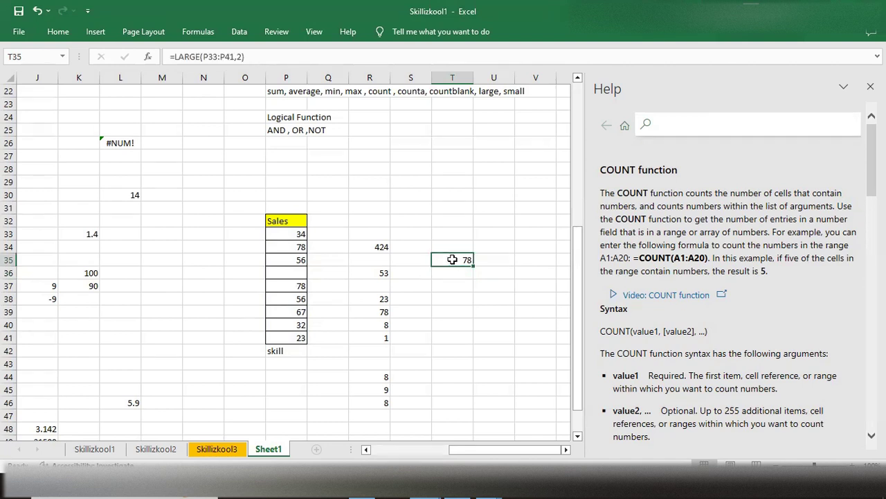
{"action": "left_click", "coordinate": [245, 56]}
{"action": "key", "text": "BackSpace"}
{"action": "type", "text": "3"}
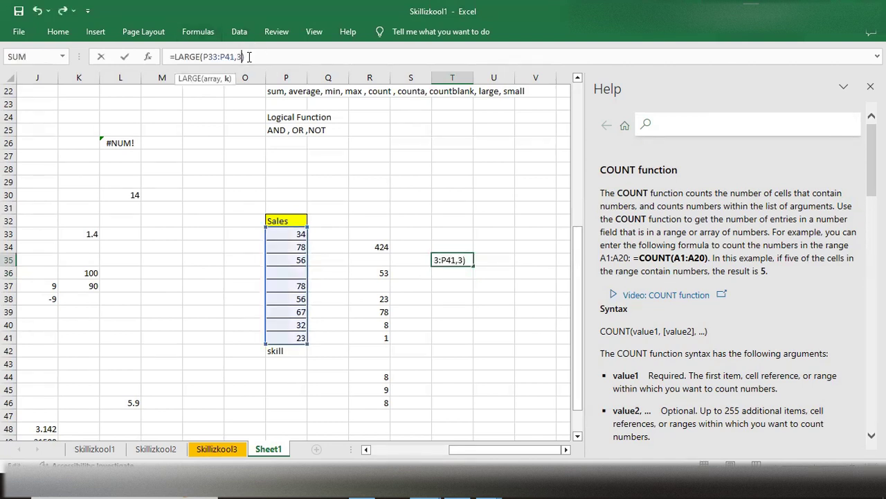
{"action": "key", "text": "Return"}
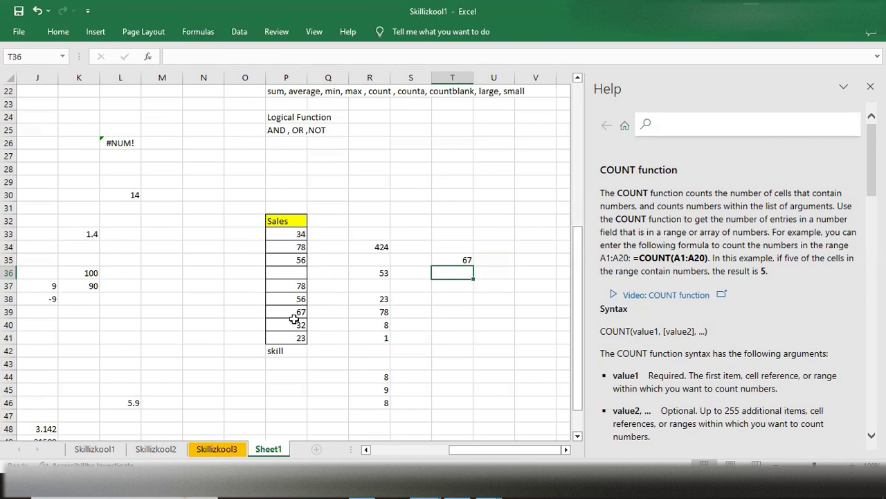
- Find the second-smallest value of the Sales list in cell T36 with the formula =SMALL(P33:P41,2)
{"action": "double_click", "coordinate": [448, 272]}
{"action": "type", "text": "=sm"}
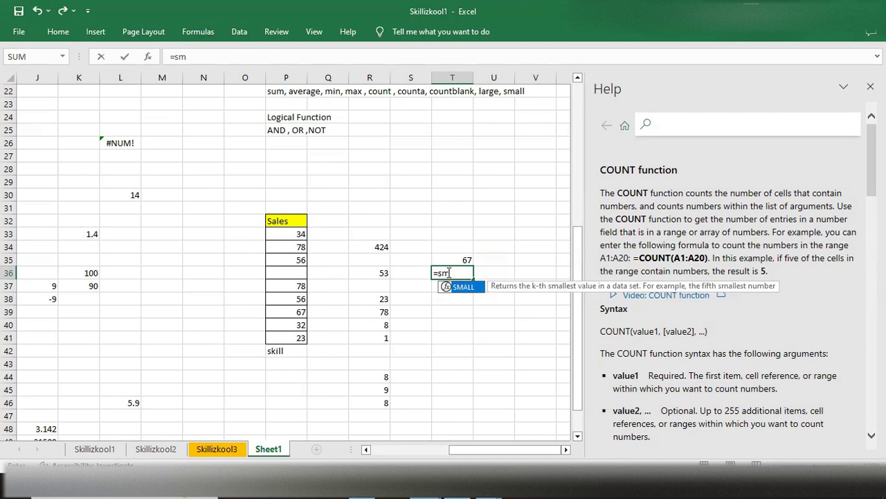
{"action": "key", "text": "Tab"}
{"action": "left_click_drag", "start_coordinate": [292, 236], "coordinate": [287, 334]}
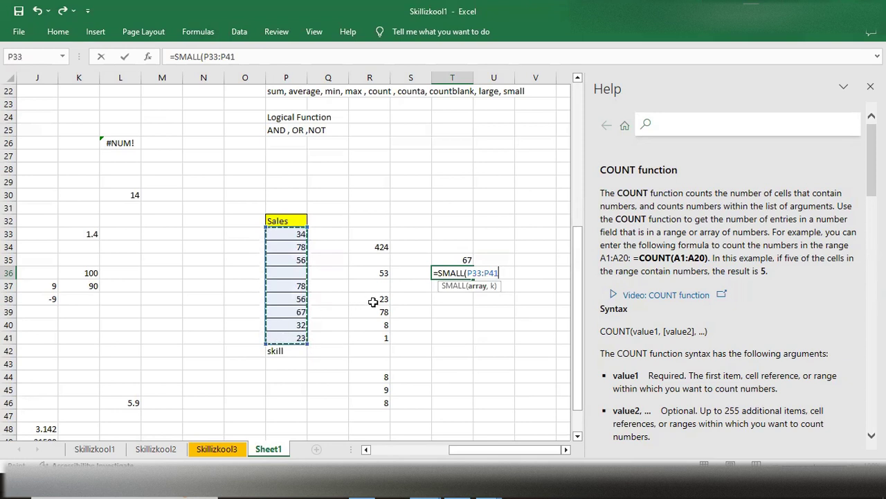
{"action": "type", "text": ",2"}
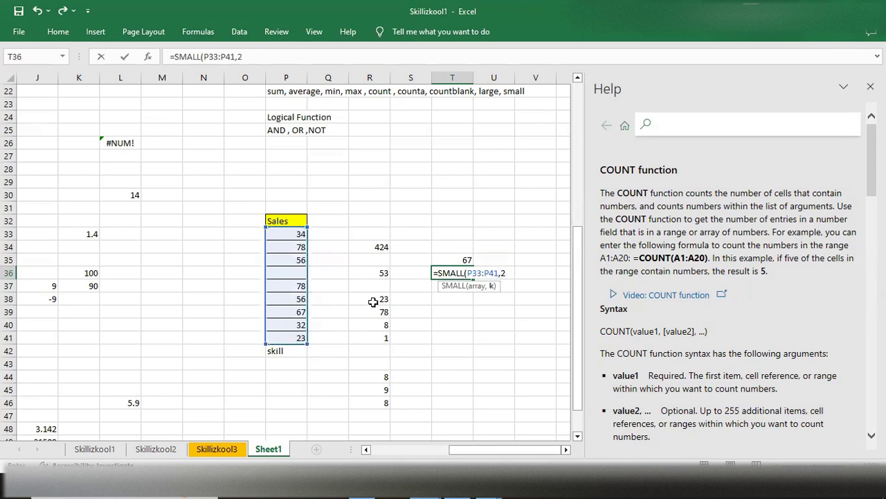
{"action": "type", "text": ")"}
{"action": "key", "text": "Return"}
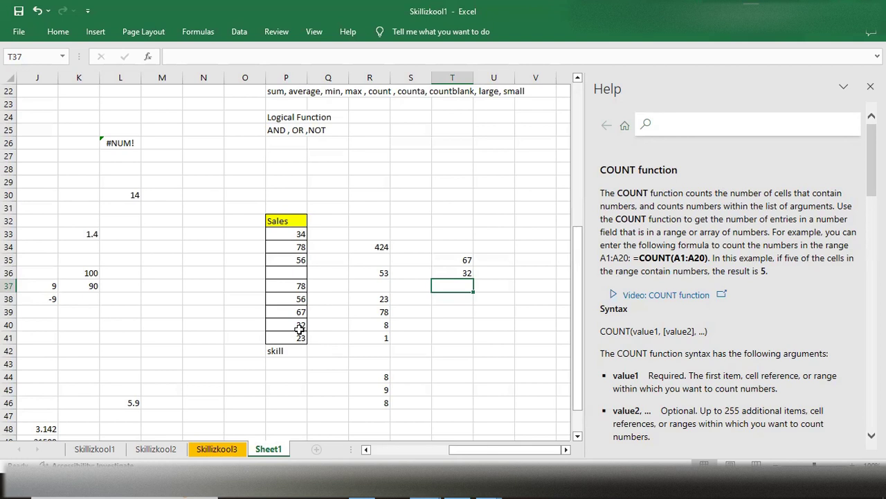
- Review the notes on aggregate and logical functions together with the Sales list and its formula results
{"action": "scroll", "coordinate": [412, 315], "scroll_direction": "up", "scroll_amount": 6}
{"action": "scroll", "coordinate": [412, 315], "scroll_direction": "down", "scroll_amount": 3}
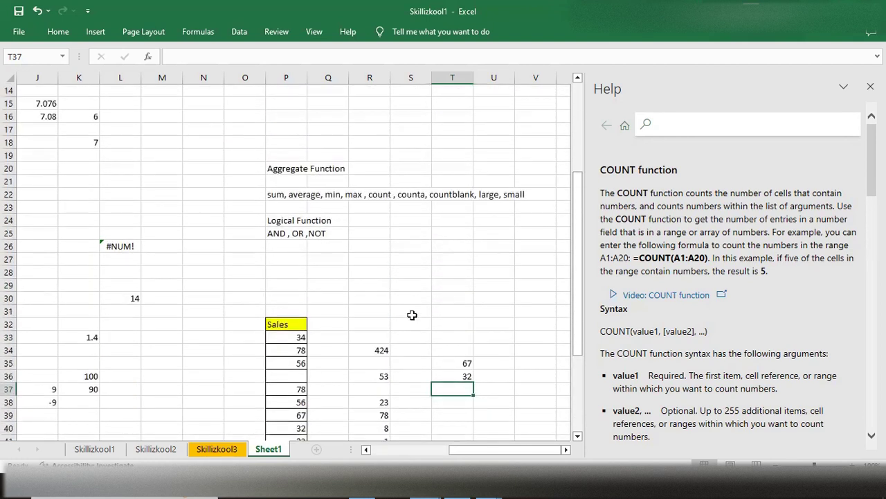
{"action": "scroll", "coordinate": [412, 315], "scroll_direction": "down", "scroll_amount": 2}
{"action": "scroll", "coordinate": [411, 315], "scroll_direction": "down", "scroll_amount": 1}
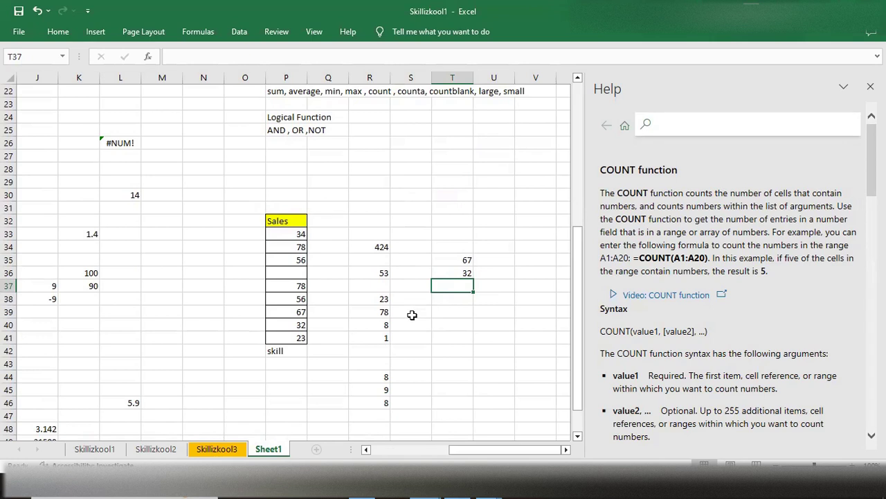
{"action": "scroll", "coordinate": [412, 315], "scroll_direction": "up", "scroll_amount": 1}
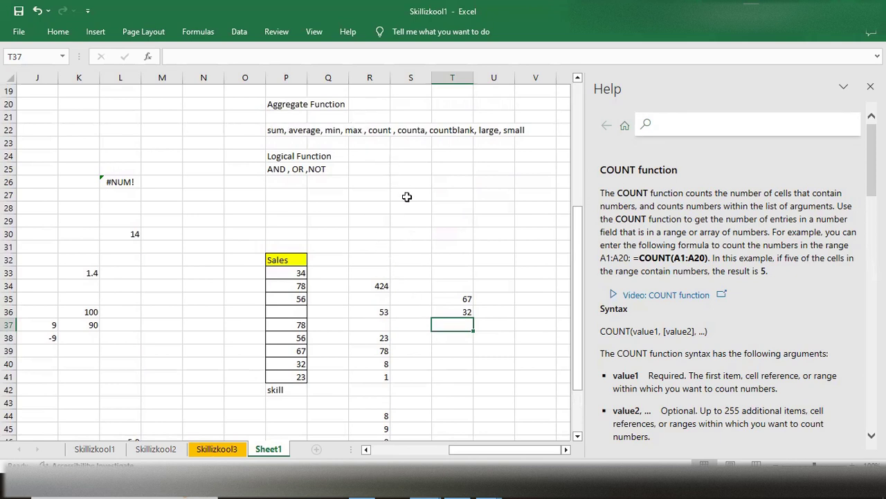
{"action": "scroll", "coordinate": [409, 216], "scroll_direction": "down", "scroll_amount": 3}
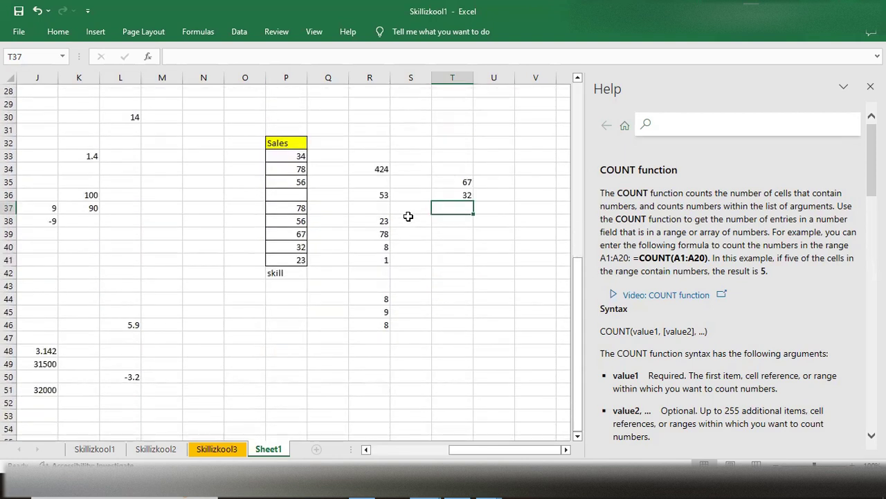
{"action": "scroll", "coordinate": [409, 216], "scroll_direction": "up", "scroll_amount": 4}
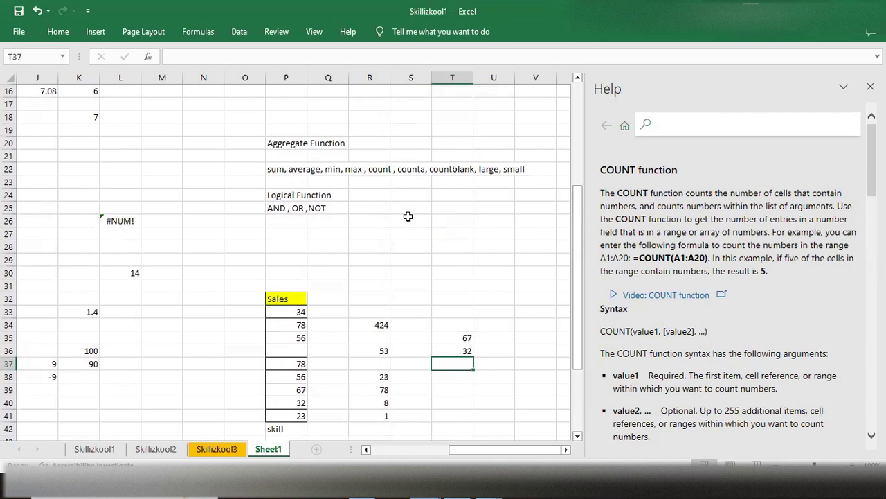
{"action": "scroll", "coordinate": [409, 216], "scroll_direction": "down", "scroll_amount": 1}
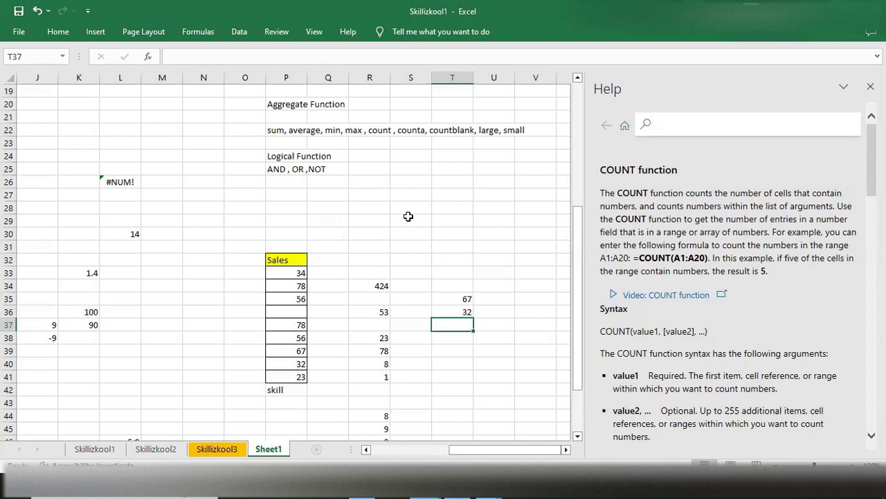
{"action": "scroll", "coordinate": [409, 217], "scroll_direction": "up", "scroll_amount": 1}
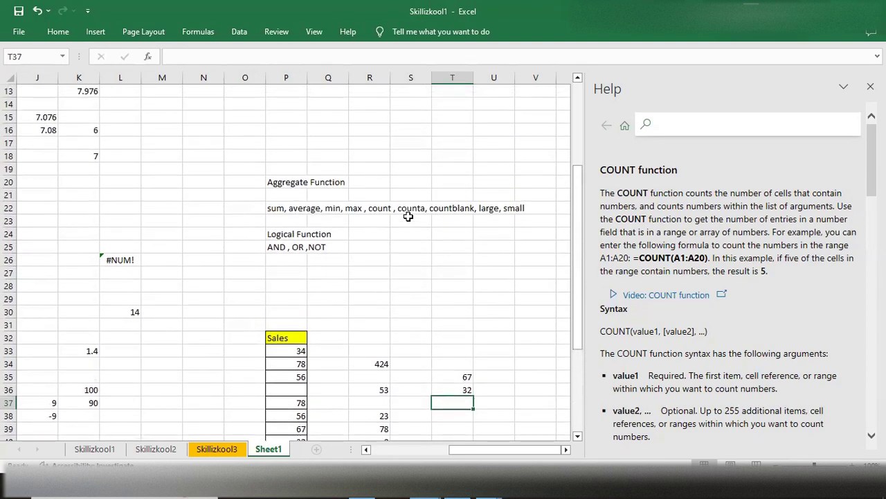